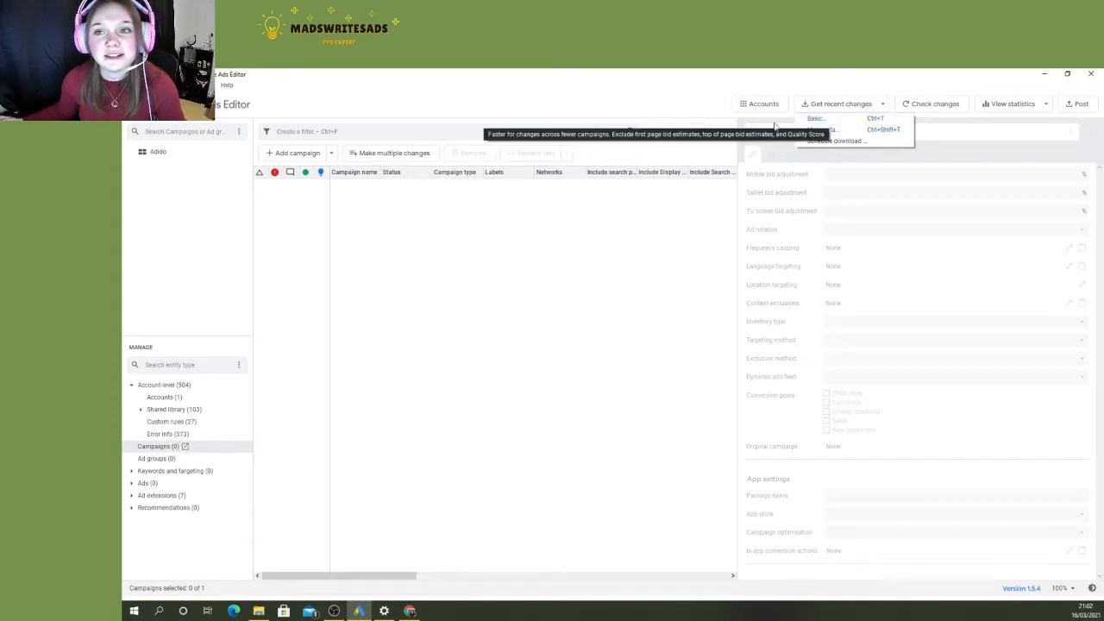
- Add a new campaign to the account's campaign list
{"action": "left_click", "coordinate": [660, 101]}
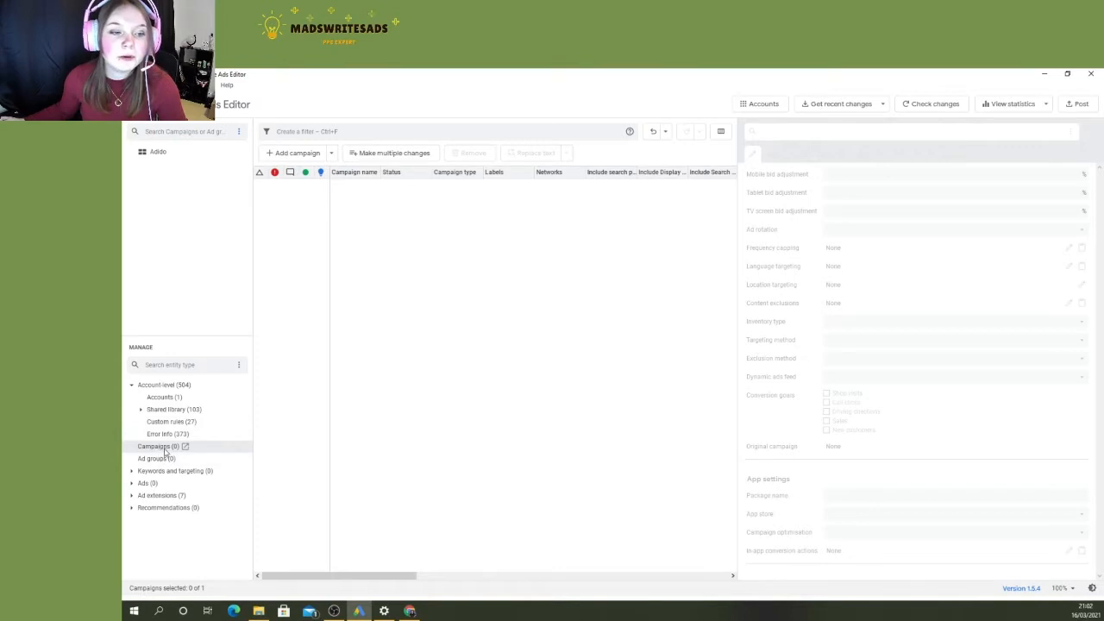
{"action": "left_click", "coordinate": [163, 448]}
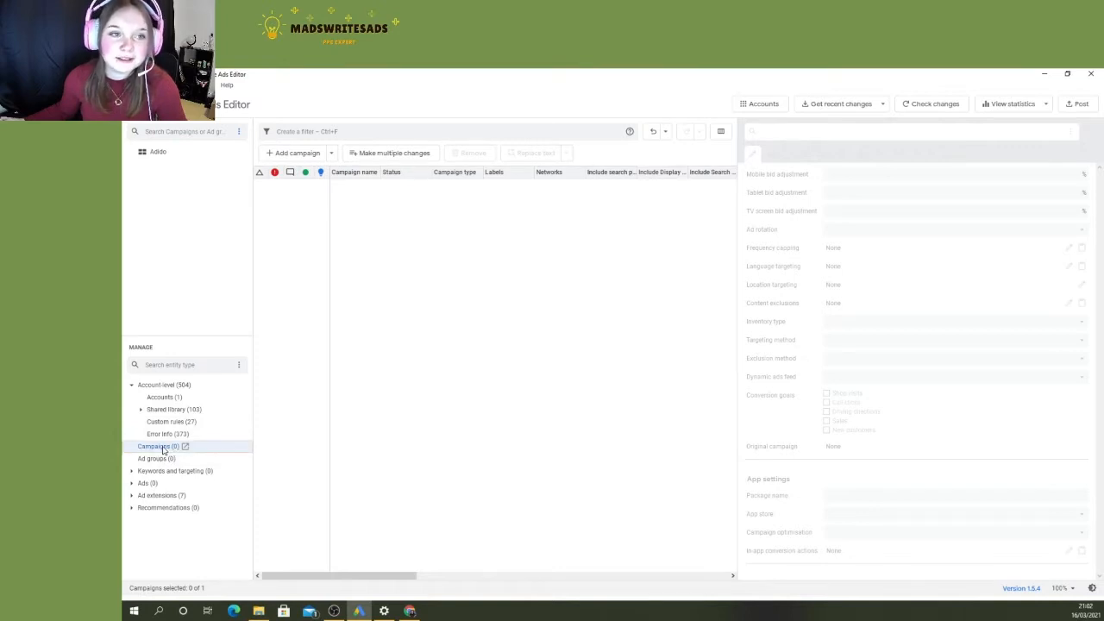
{"action": "left_click", "coordinate": [296, 154]}
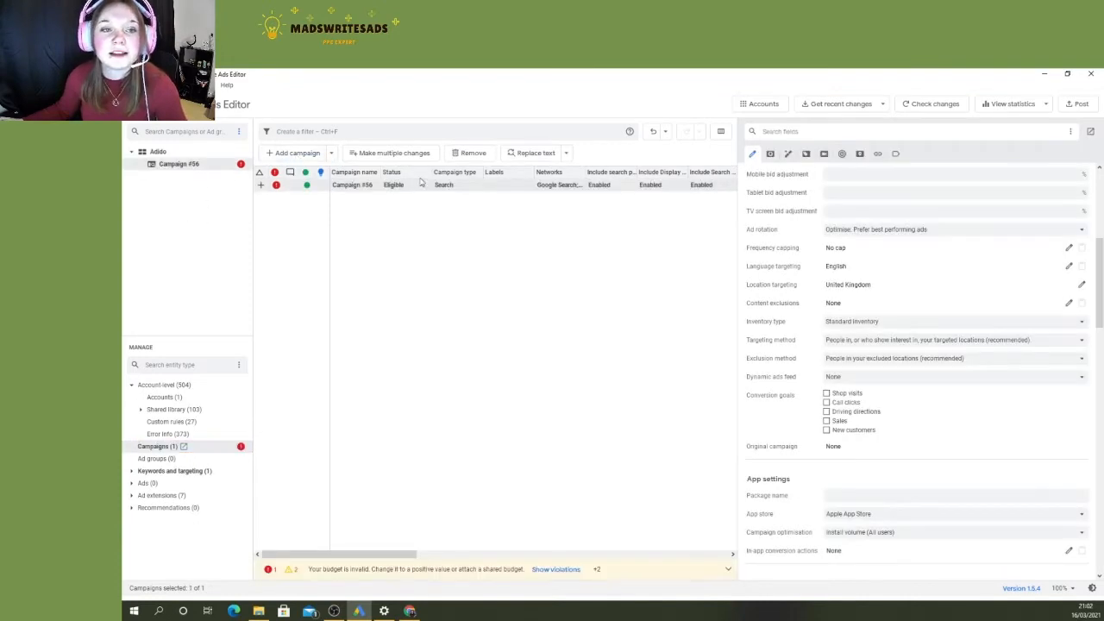
- Name the new campaign "S | Test"
{"action": "scroll", "coordinate": [827, 250], "scroll_direction": "up", "scroll_amount": 5}
{"action": "scroll", "coordinate": [835, 247], "scroll_direction": "up", "scroll_amount": 2}
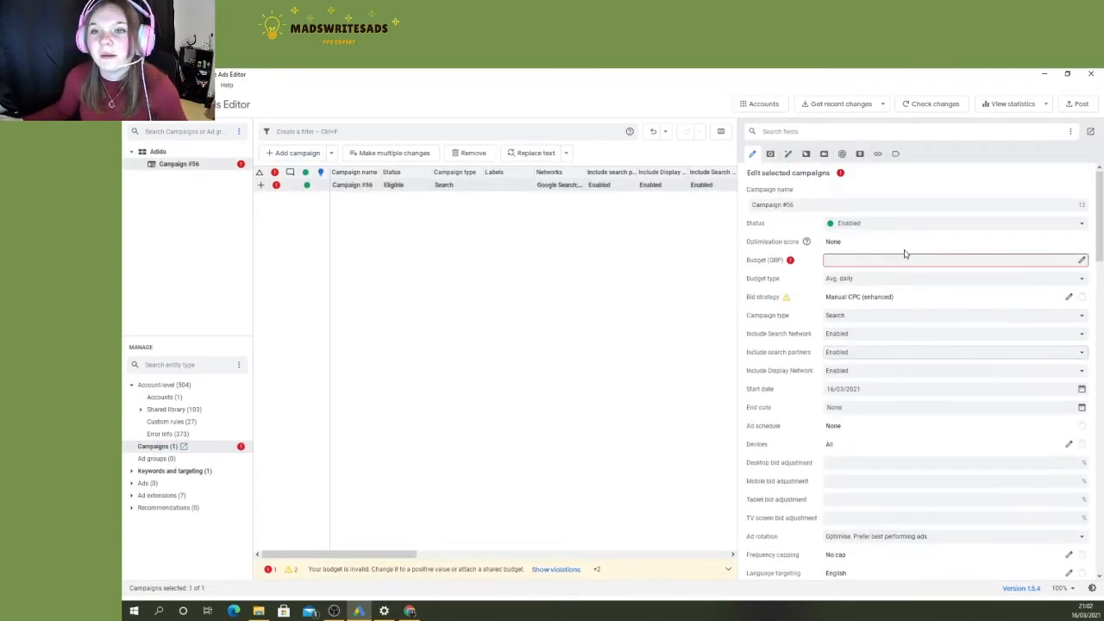
{"action": "triple_click", "coordinate": [805, 202]}
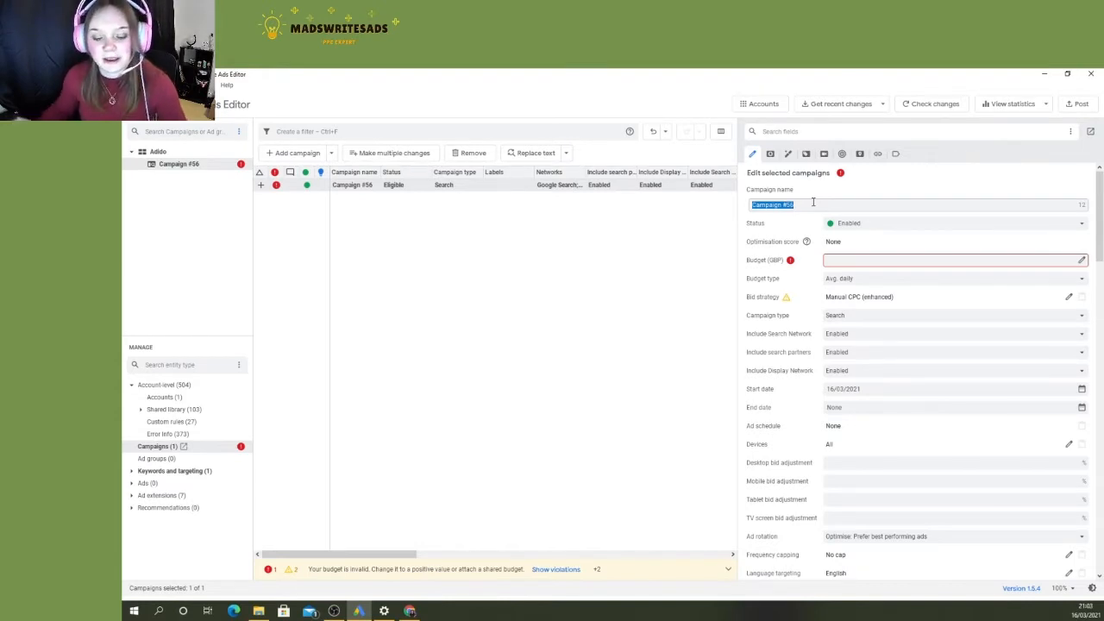
{"action": "type", "text": "S |"}
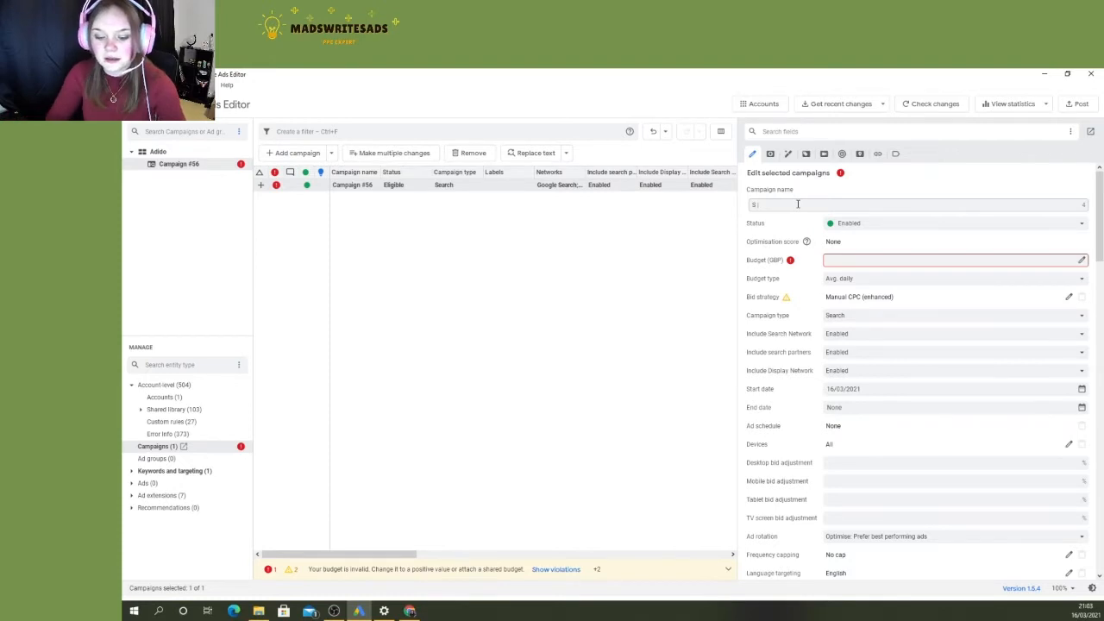
{"action": "type", "text": "Test"}
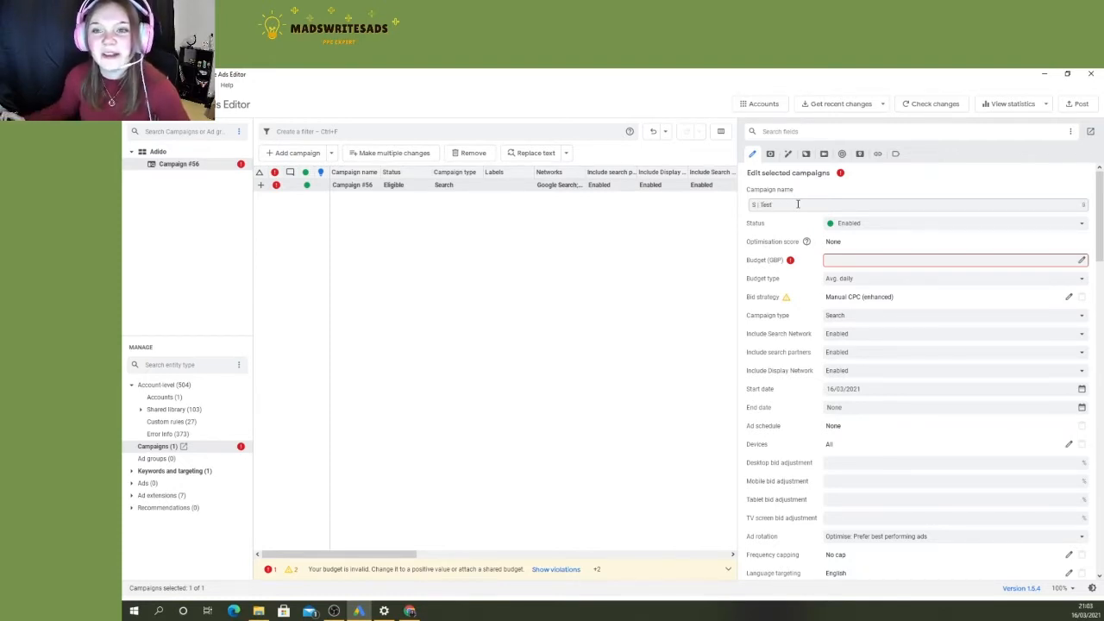
- Set the campaign status to Paused and switch it back to Enabled
{"action": "left_click", "coordinate": [839, 225]}
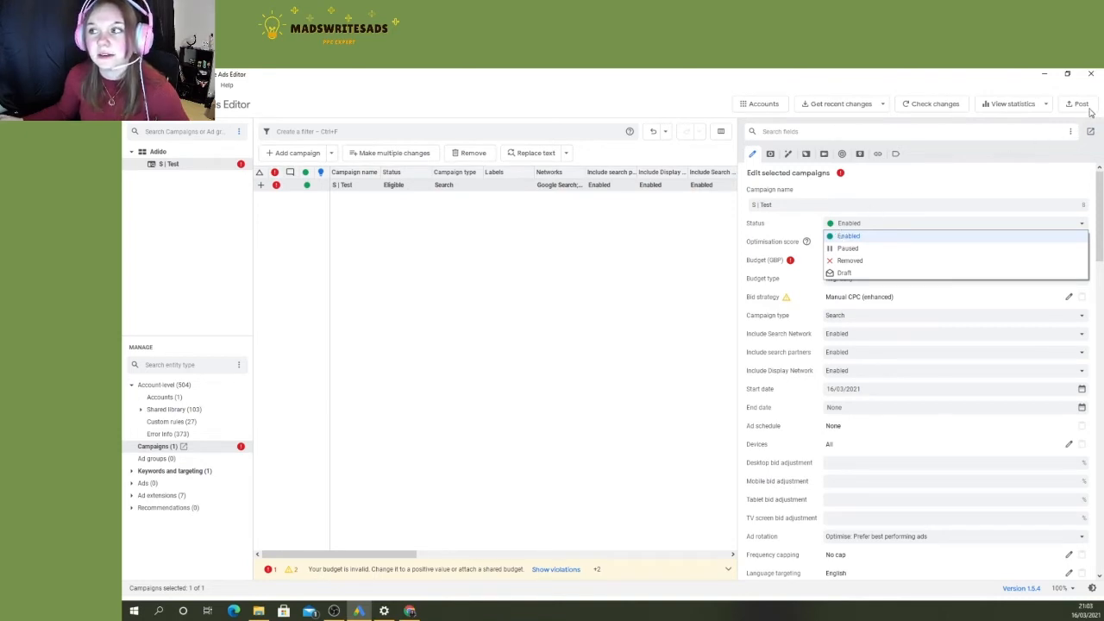
{"action": "left_click", "coordinate": [849, 249]}
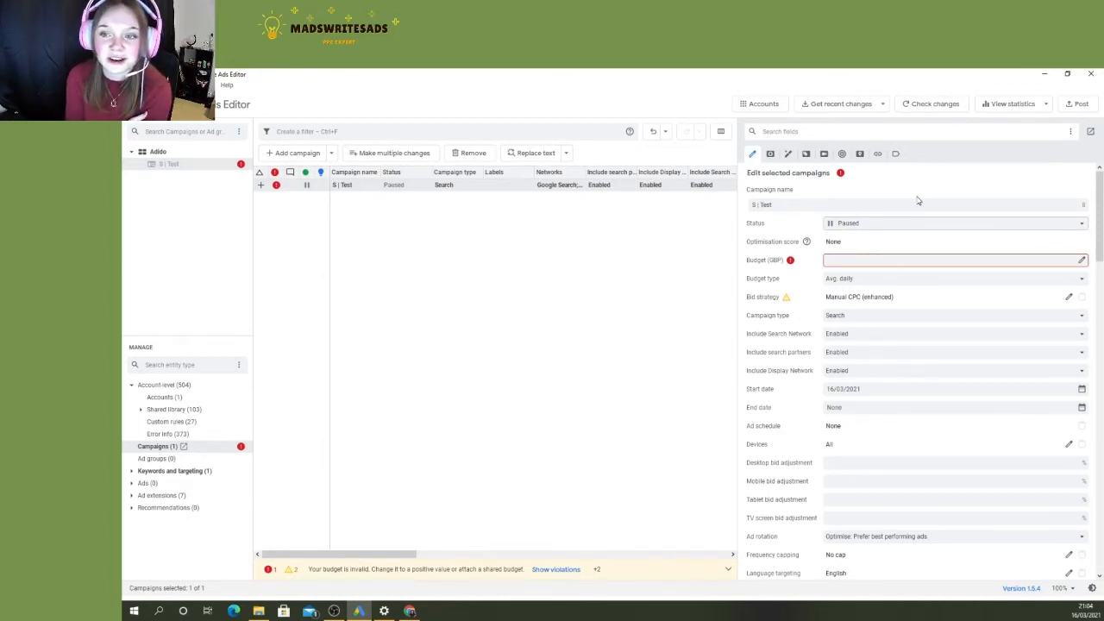
{"action": "left_click", "coordinate": [887, 228]}
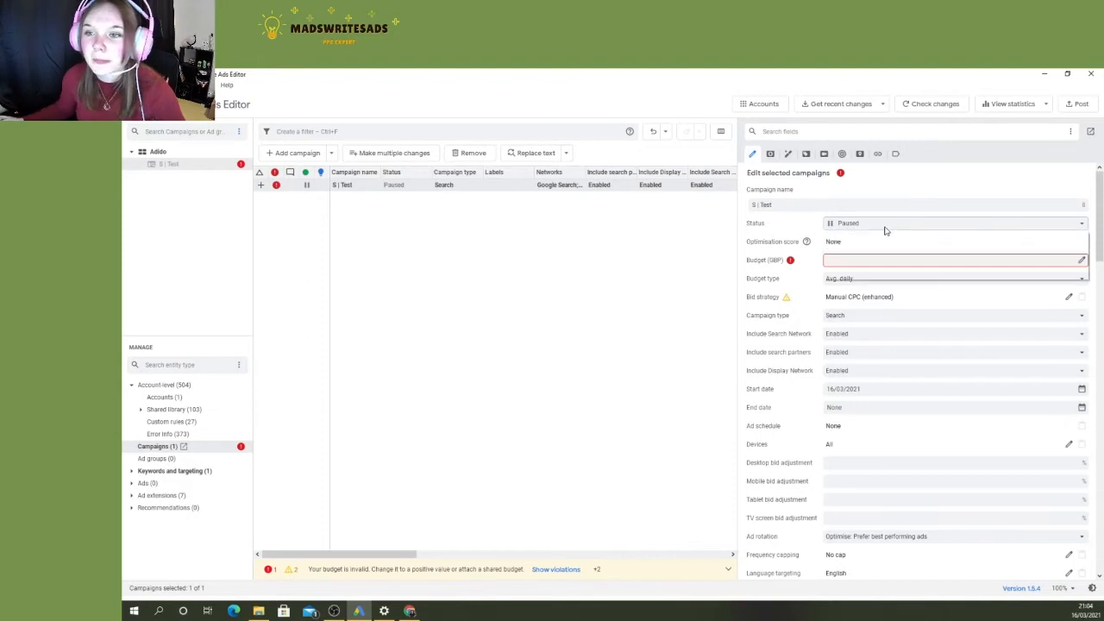
{"action": "left_click", "coordinate": [862, 234]}
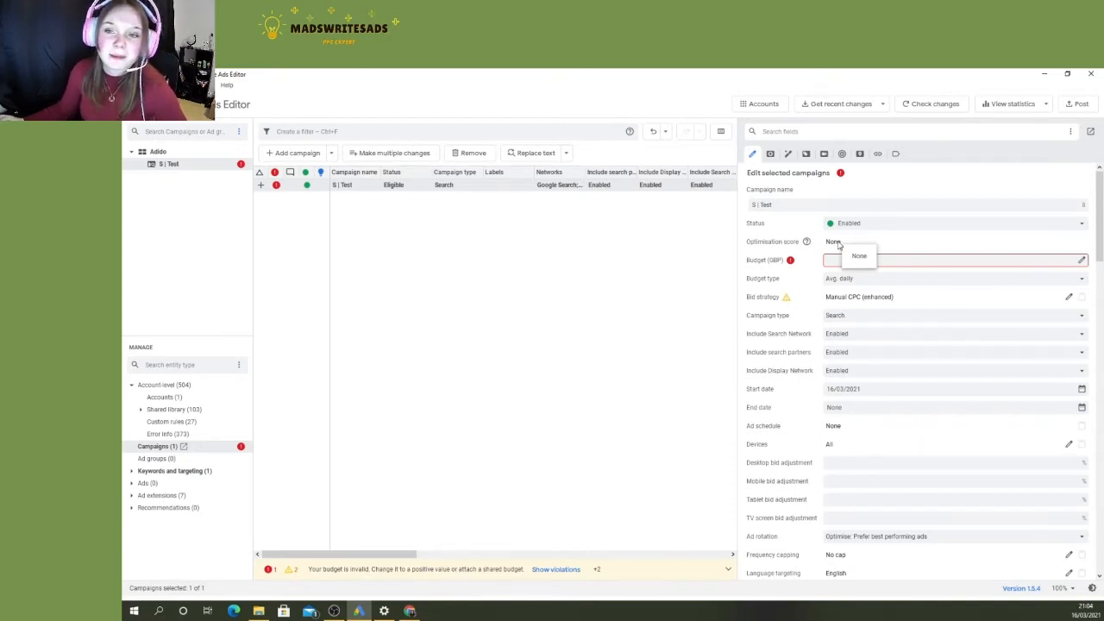
- Use the average daily budget type and set the campaign budget to 10 GBP
{"action": "left_click", "coordinate": [845, 280]}
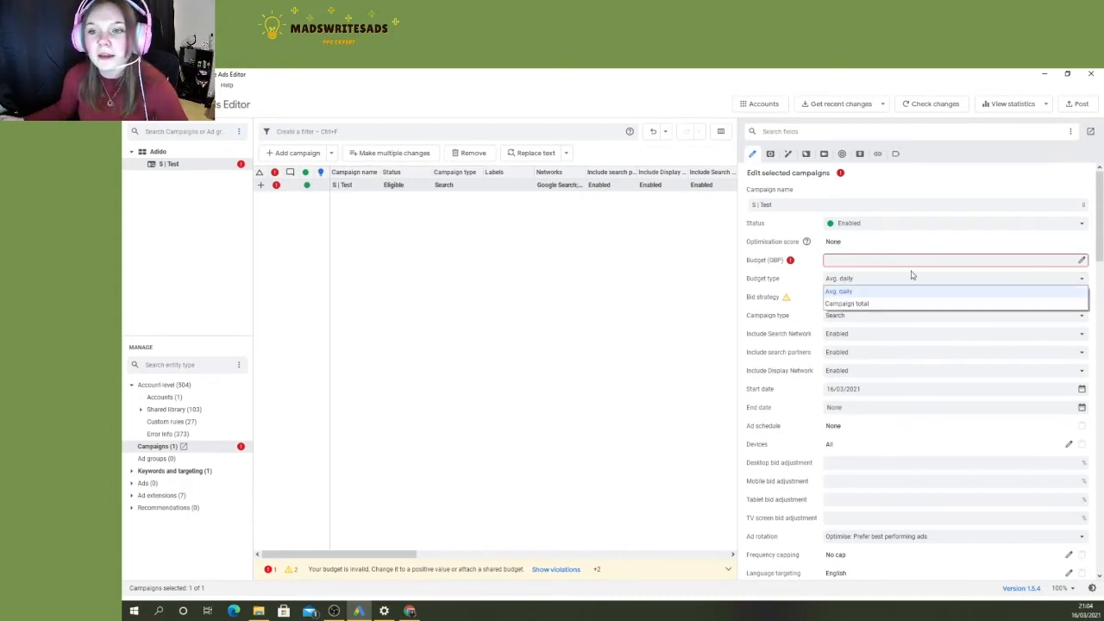
{"action": "left_click", "coordinate": [856, 294]}
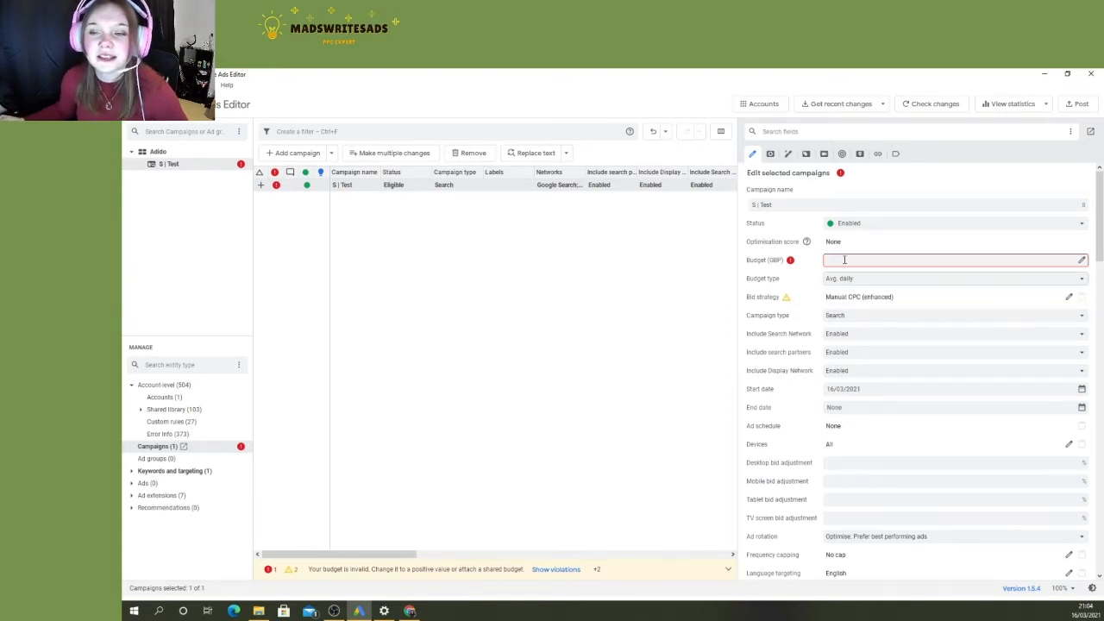
{"action": "left_click", "coordinate": [844, 260]}
{"action": "type", "text": "10"}
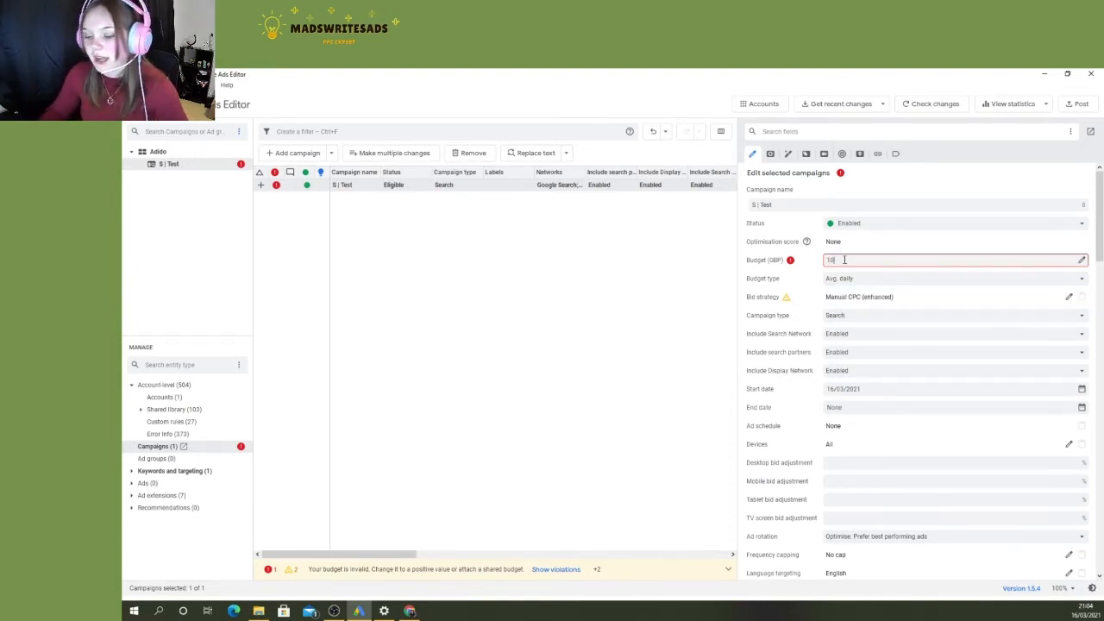
{"action": "key", "text": "Return"}
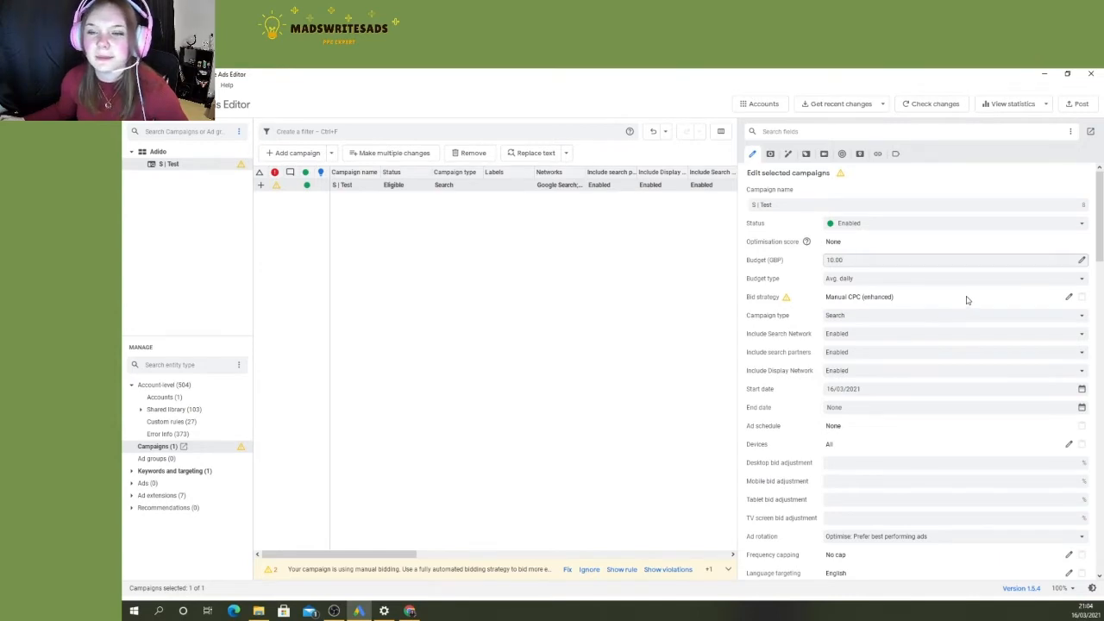
- Review the bid strategies available for the campaign and accept Manual CPC with Enhanced CPC enabled
{"action": "left_click", "coordinate": [1069, 298]}
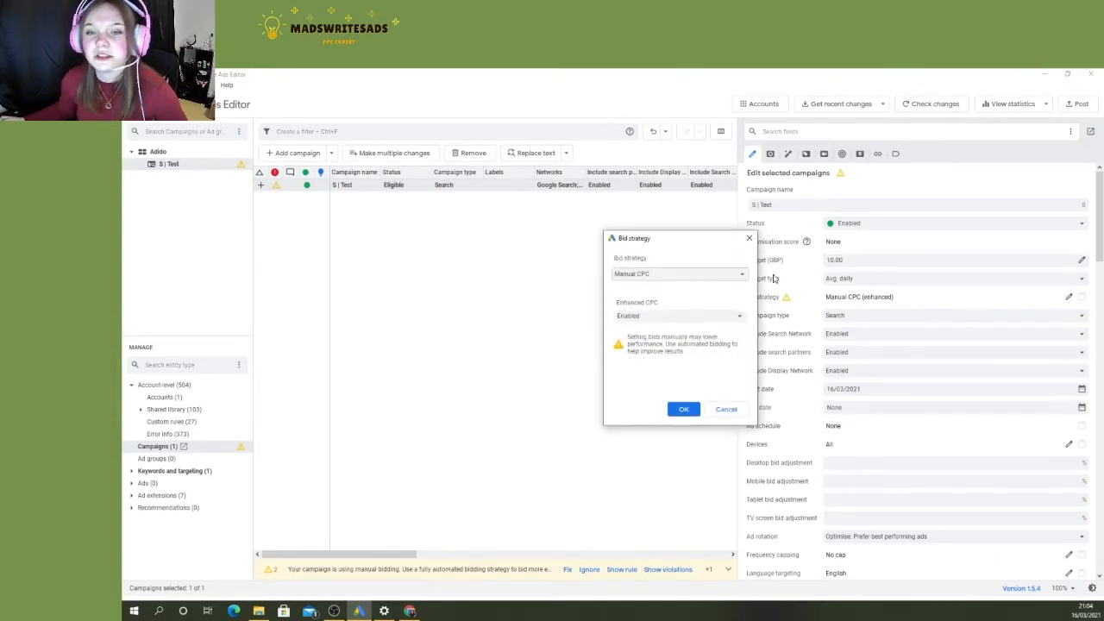
{"action": "left_click", "coordinate": [742, 276]}
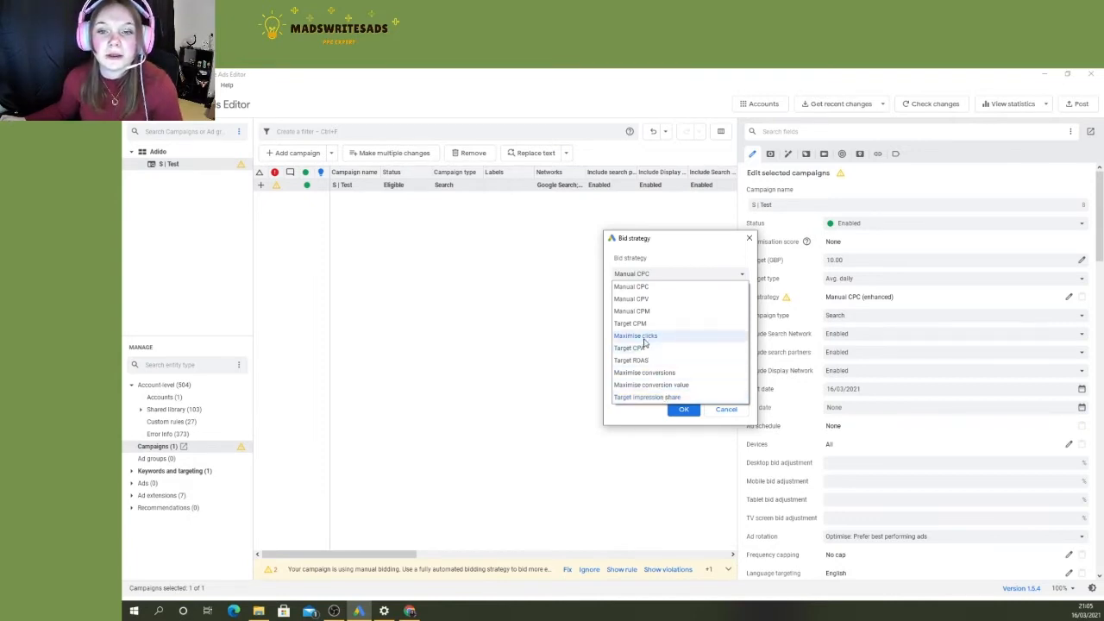
{"action": "left_click", "coordinate": [682, 412]}
{"action": "left_click", "coordinate": [682, 411]}
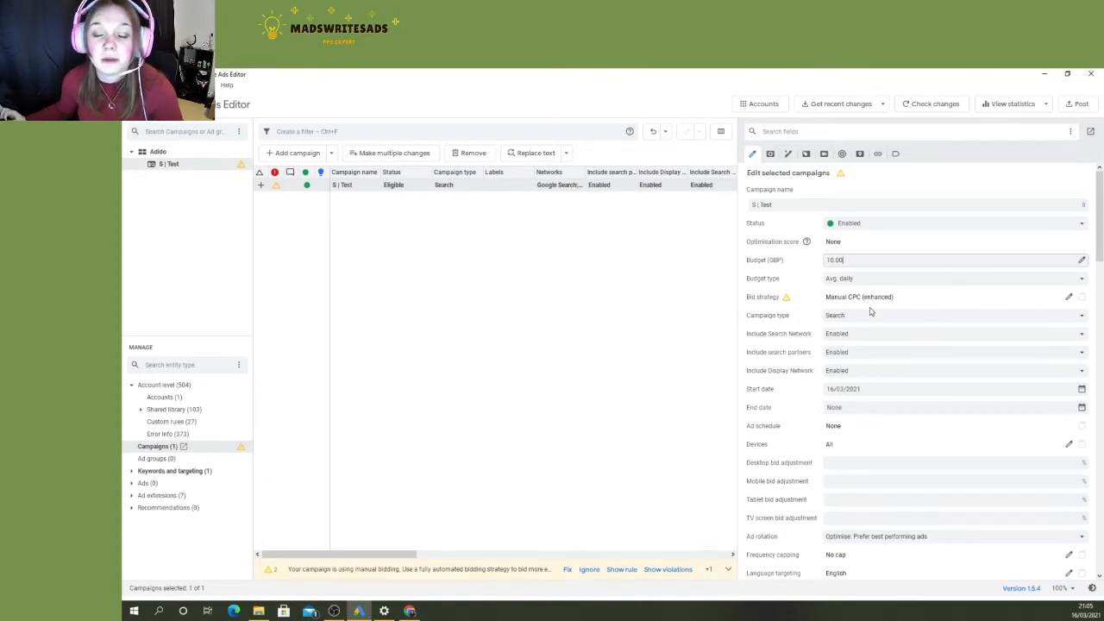
- Examine the full list of campaign types available for the campaign without picking another one
{"action": "scroll", "coordinate": [871, 313], "scroll_direction": "down", "scroll_amount": 1}
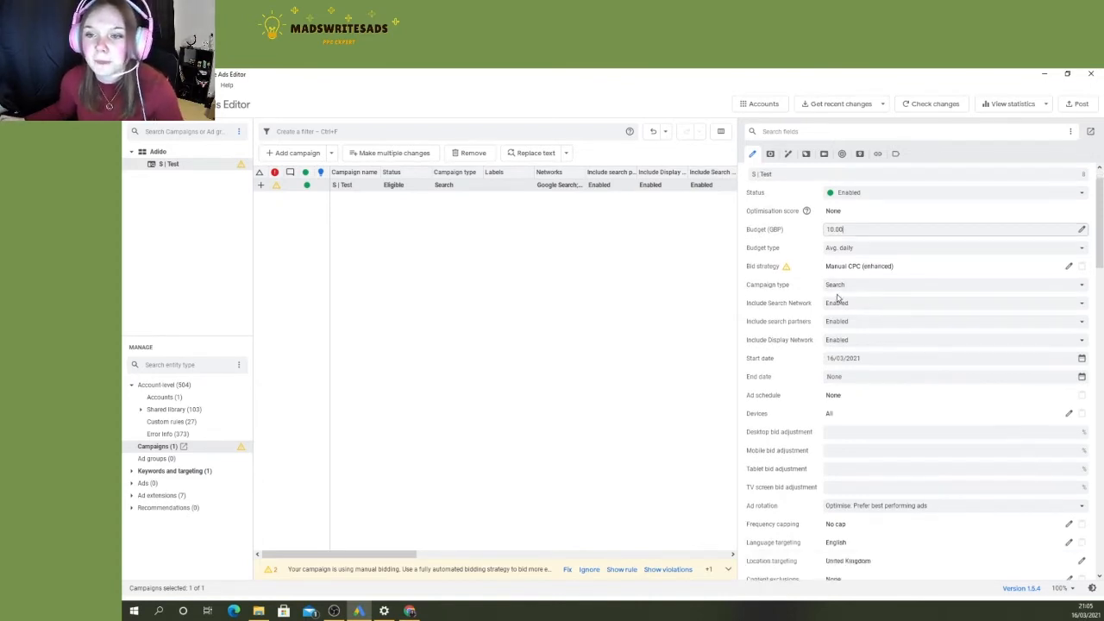
{"action": "left_click", "coordinate": [844, 285]}
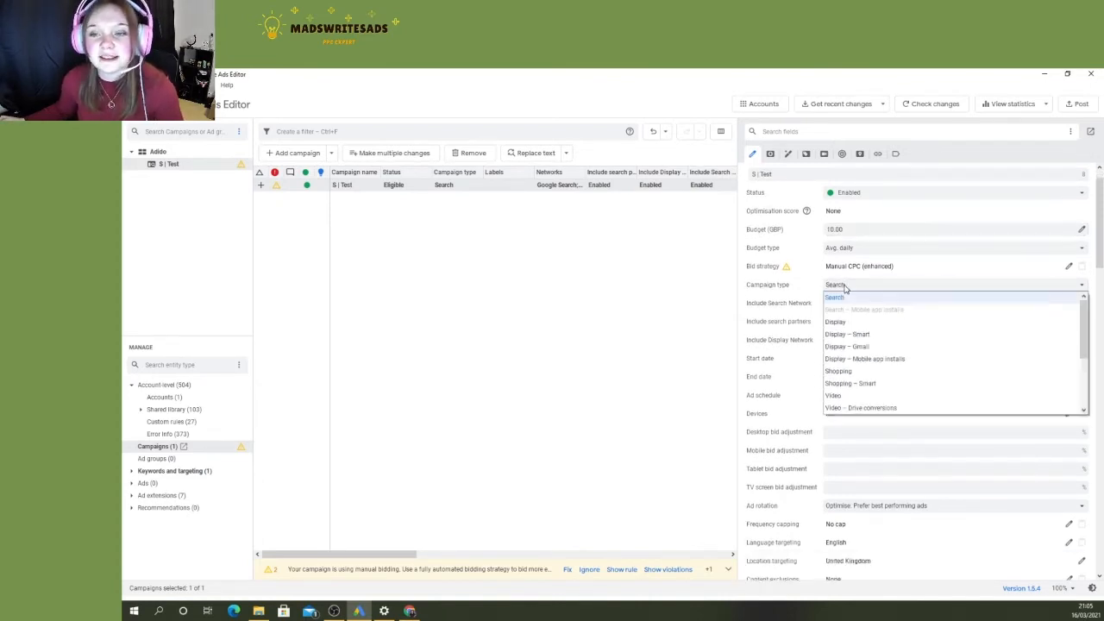
{"action": "scroll", "coordinate": [867, 332], "scroll_direction": "down", "scroll_amount": 3}
{"action": "scroll", "coordinate": [871, 345], "scroll_direction": "up", "scroll_amount": 3}
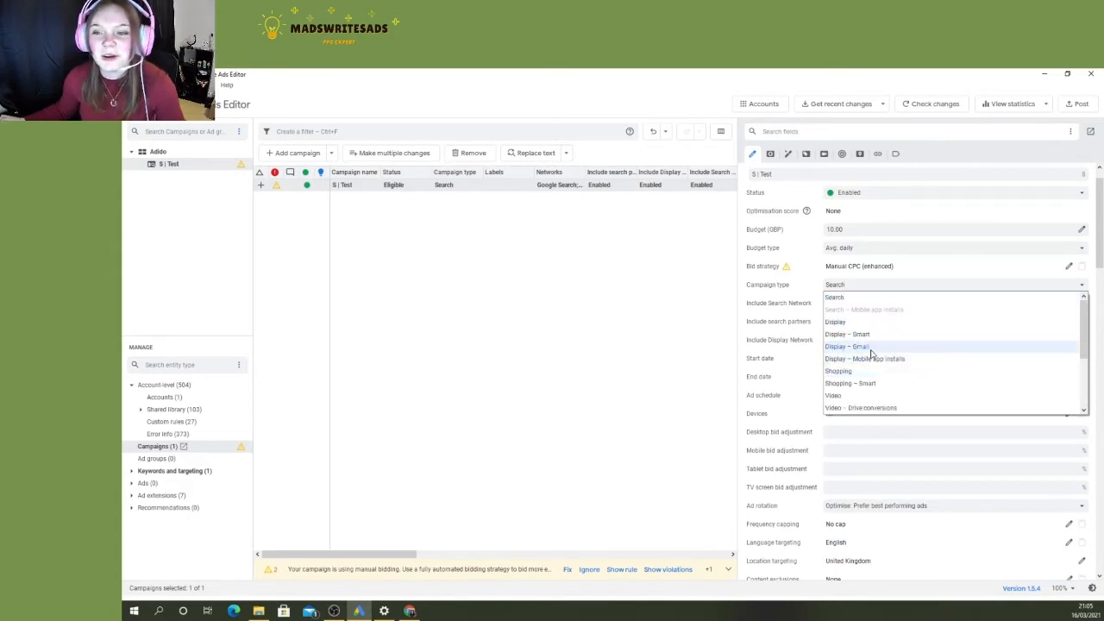
{"action": "scroll", "coordinate": [868, 353], "scroll_direction": "down", "scroll_amount": 3}
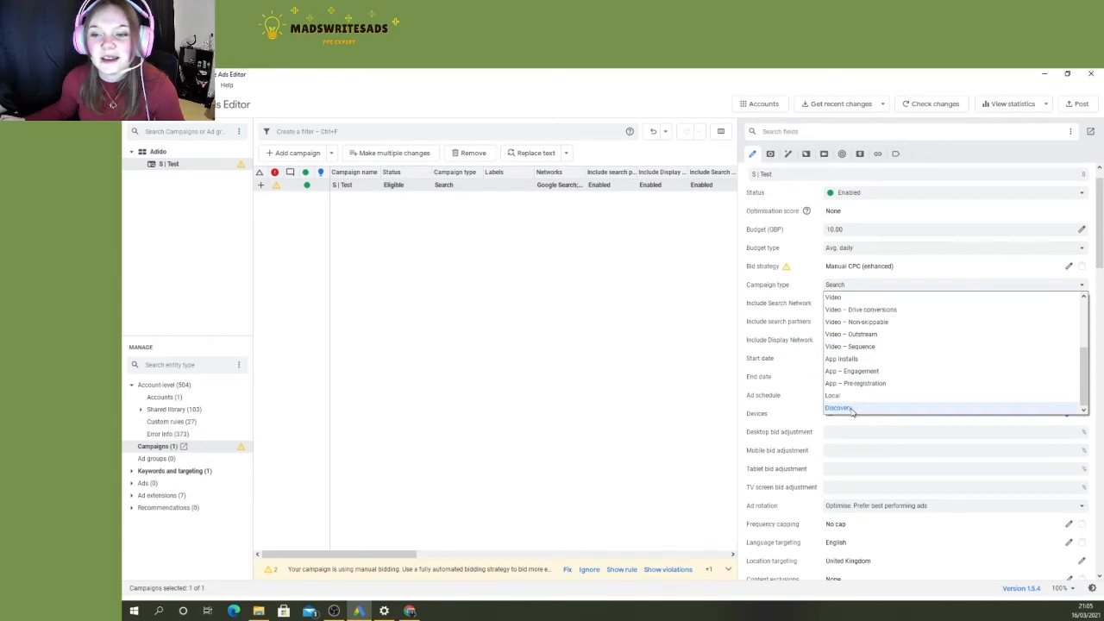
{"action": "scroll", "coordinate": [862, 406], "scroll_direction": "up", "scroll_amount": 5}
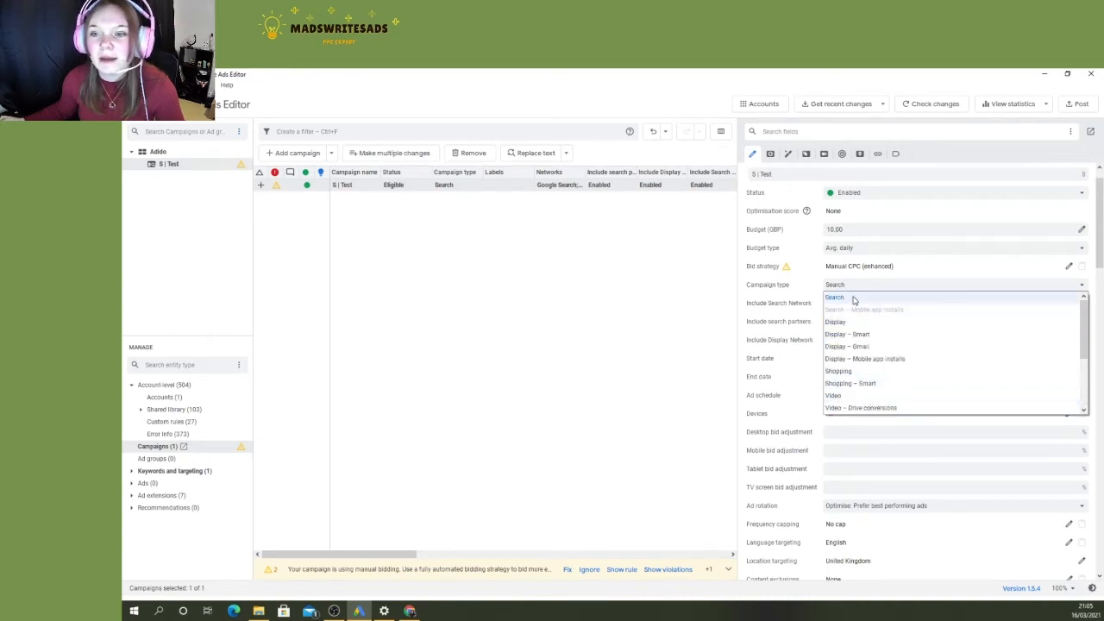
{"action": "scroll", "coordinate": [860, 371], "scroll_direction": "down", "scroll_amount": 5}
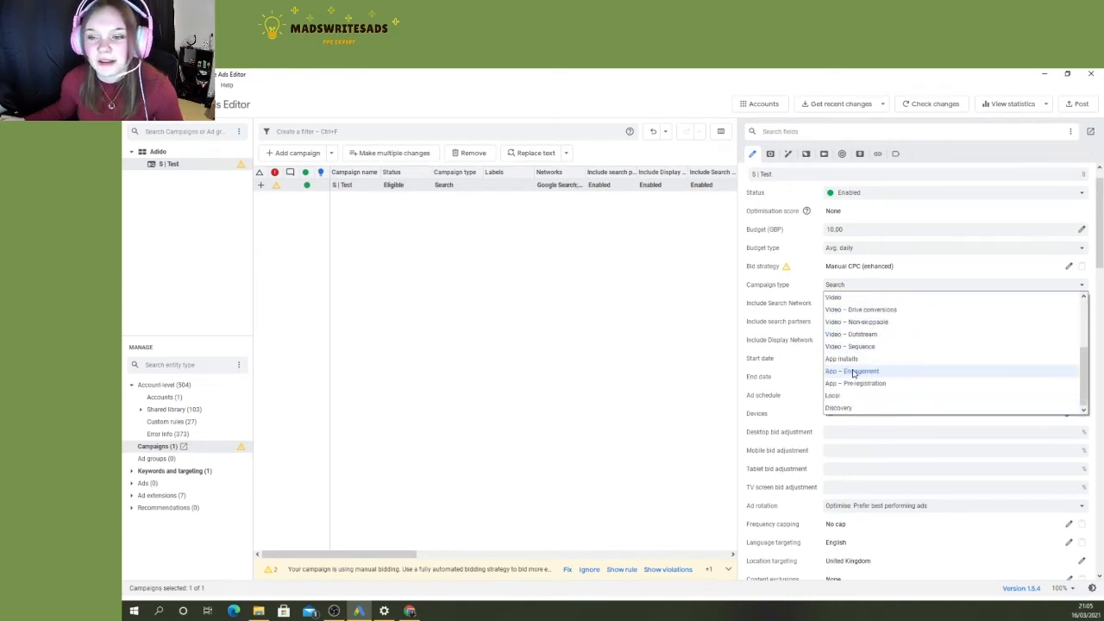
{"action": "left_click", "coordinate": [938, 269]}
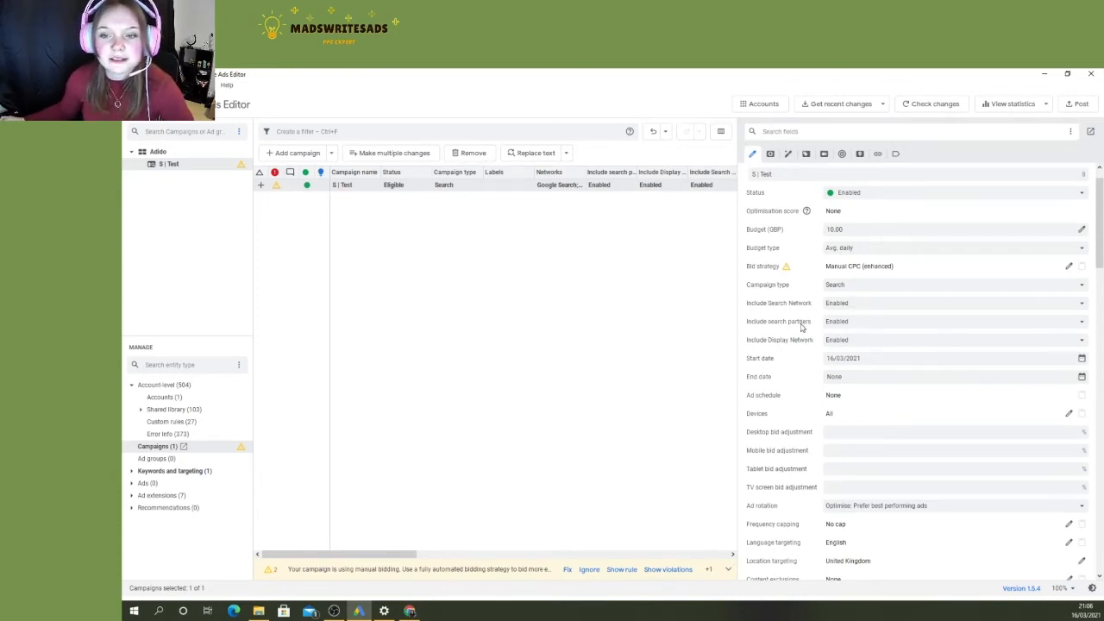
- Choose Enabled for including search partners and set Include Display Network to Disabled
{"action": "left_click", "coordinate": [848, 322]}
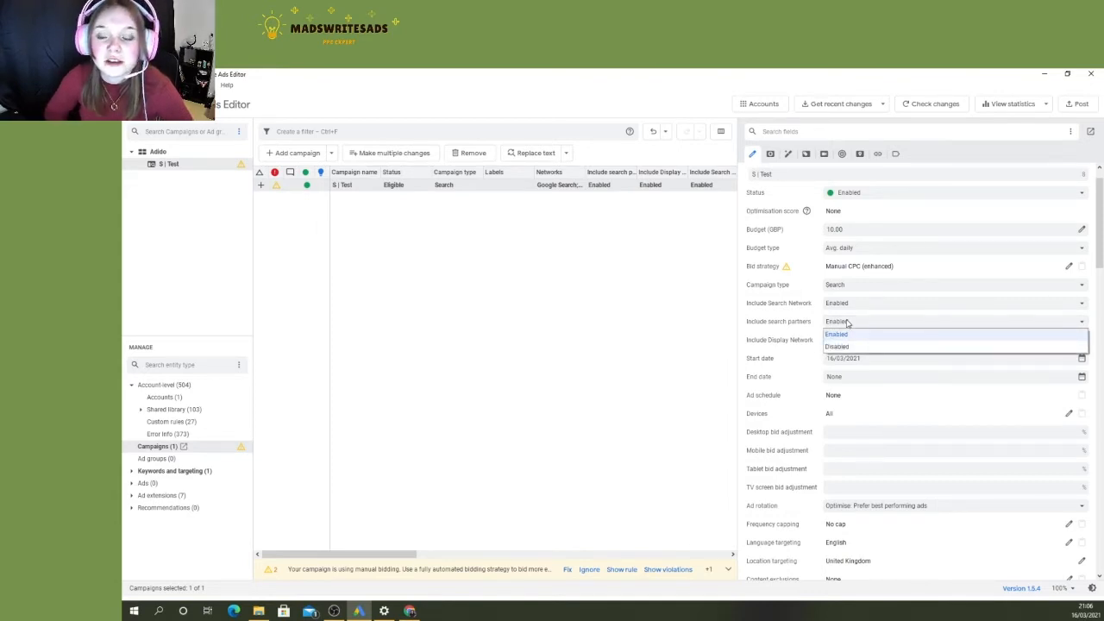
{"action": "left_click", "coordinate": [830, 334]}
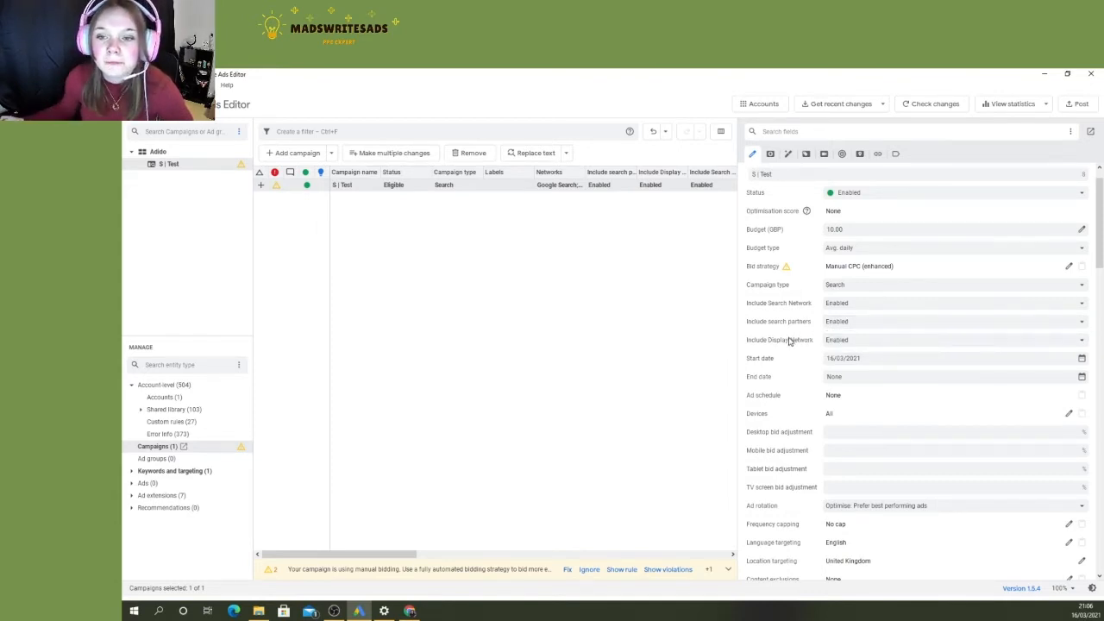
{"action": "left_click", "coordinate": [835, 342]}
{"action": "left_click", "coordinate": [836, 365]}
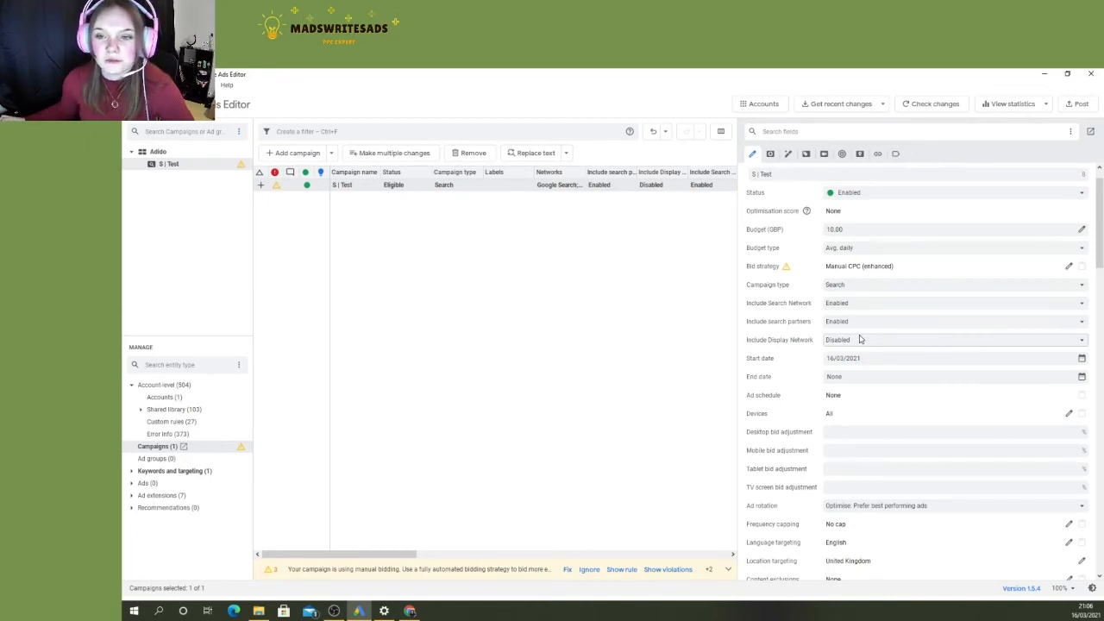
- Check the options for including search partners and the Search Network, choosing Enabled for both
{"action": "left_click", "coordinate": [860, 326]}
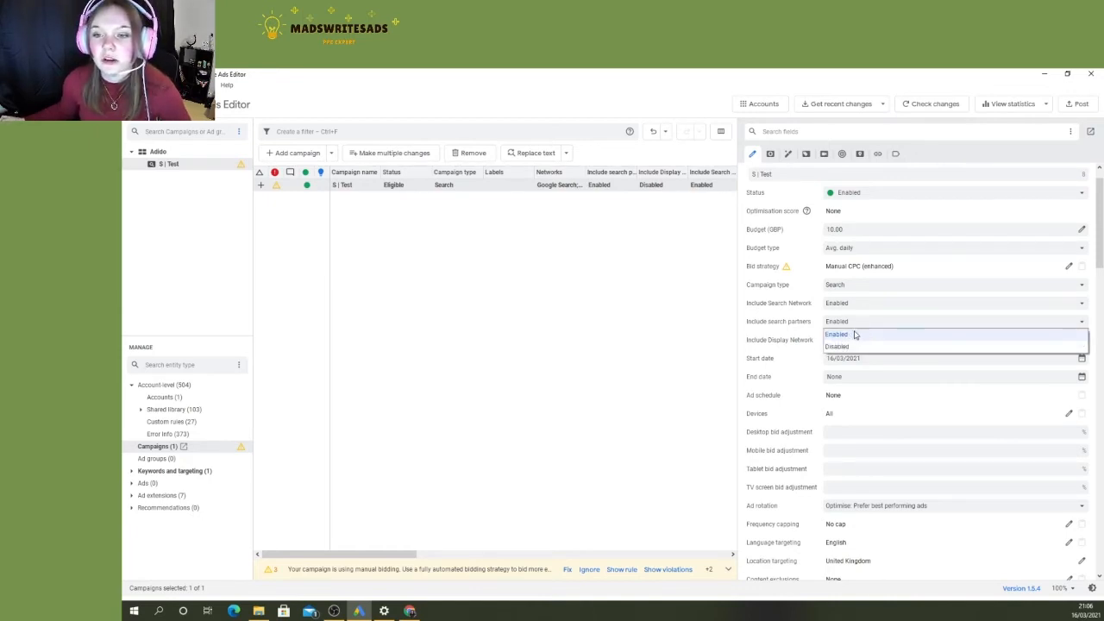
{"action": "left_click", "coordinate": [854, 333]}
{"action": "left_click", "coordinate": [857, 325]}
{"action": "left_click", "coordinate": [853, 308]}
{"action": "left_click", "coordinate": [852, 318]}
{"action": "left_click", "coordinate": [854, 308]}
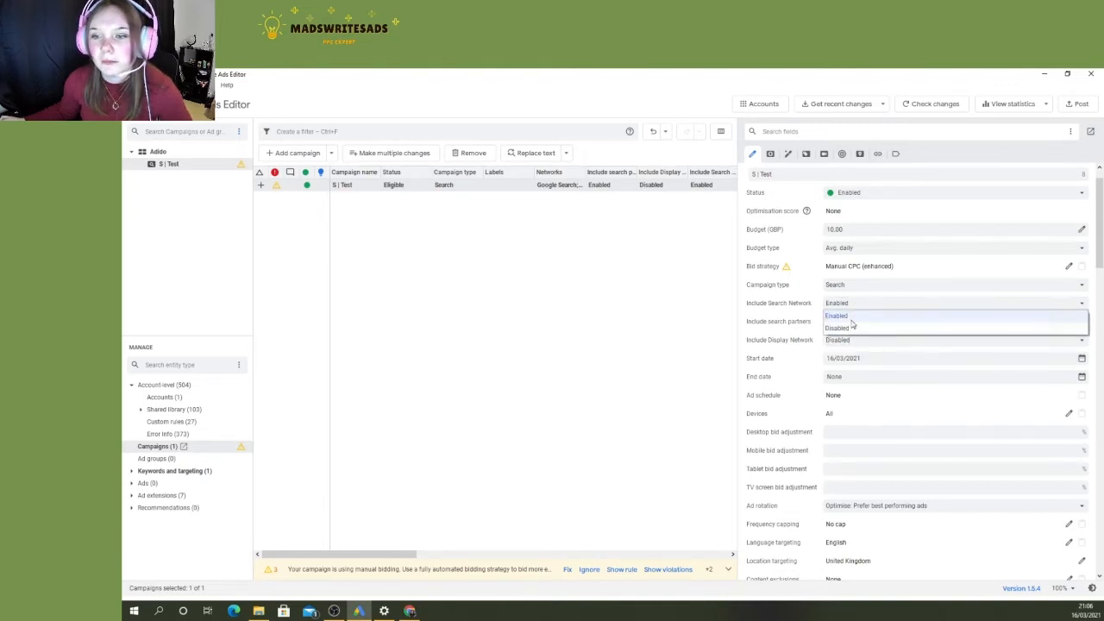
{"action": "left_click", "coordinate": [853, 319]}
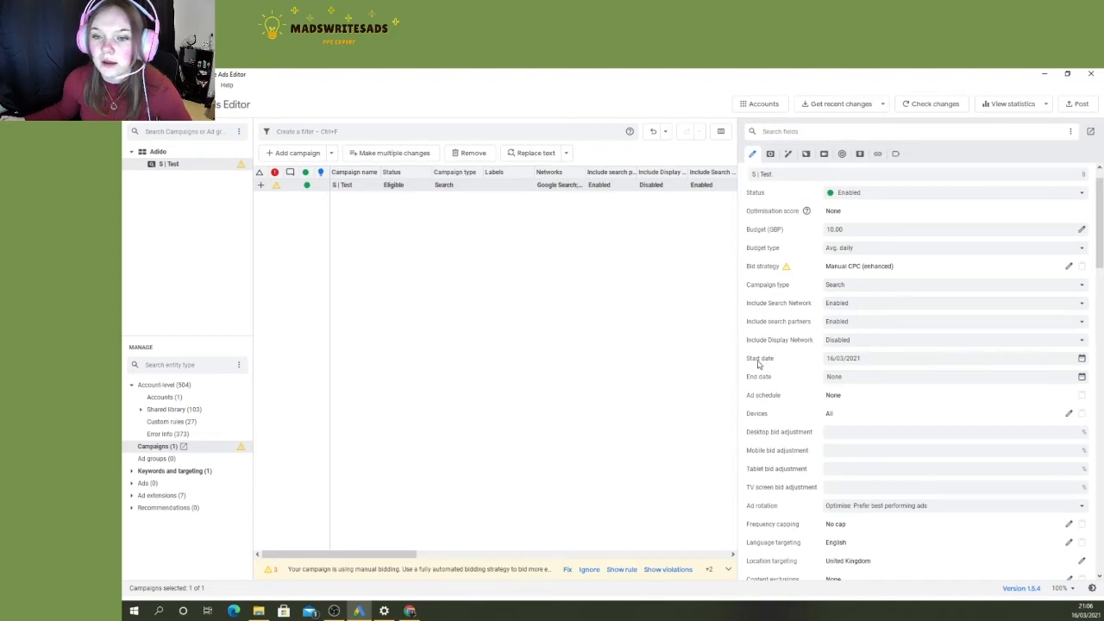
- Set the campaign's start date to 23/03/2021 and its end date to 04/04/2021
{"action": "left_click", "coordinate": [1082, 358]}
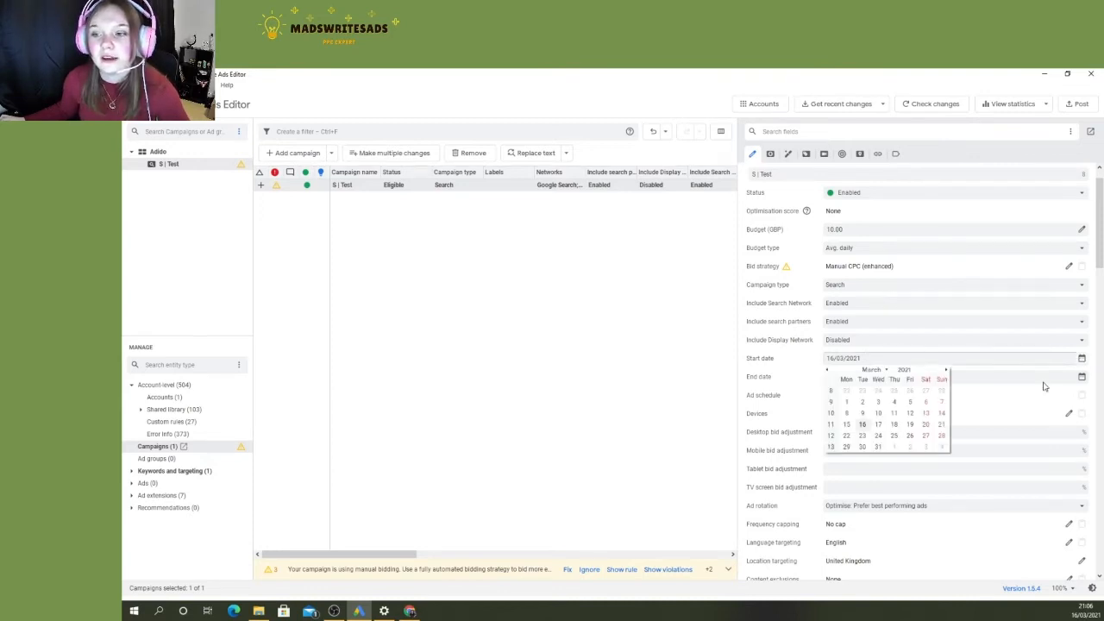
{"action": "left_click", "coordinate": [864, 431]}
{"action": "left_click", "coordinate": [942, 376]}
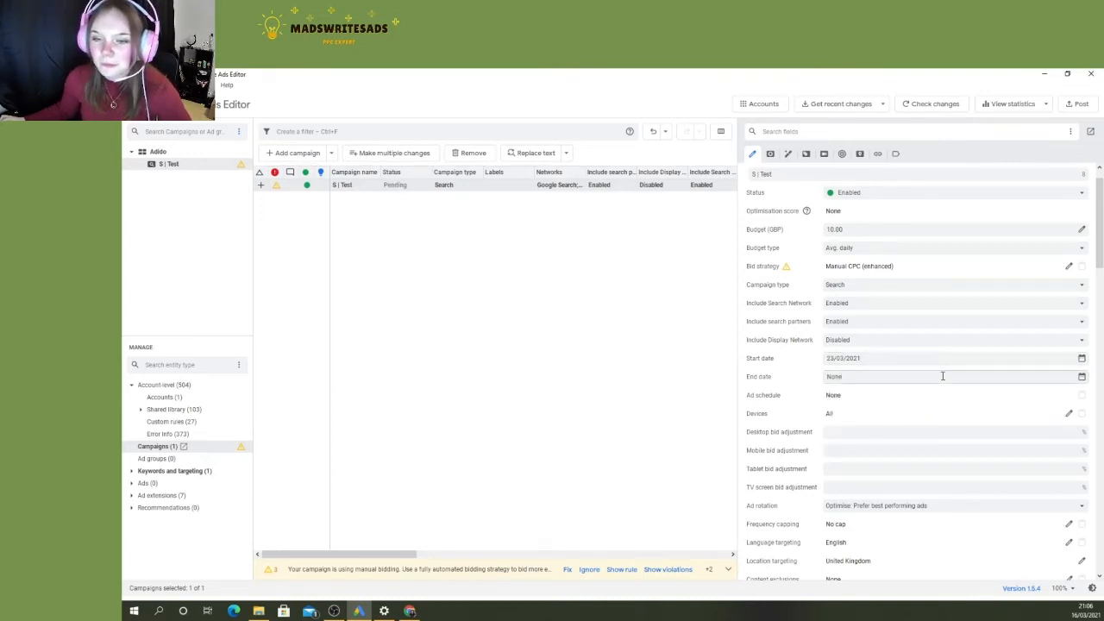
{"action": "left_click", "coordinate": [1082, 377]}
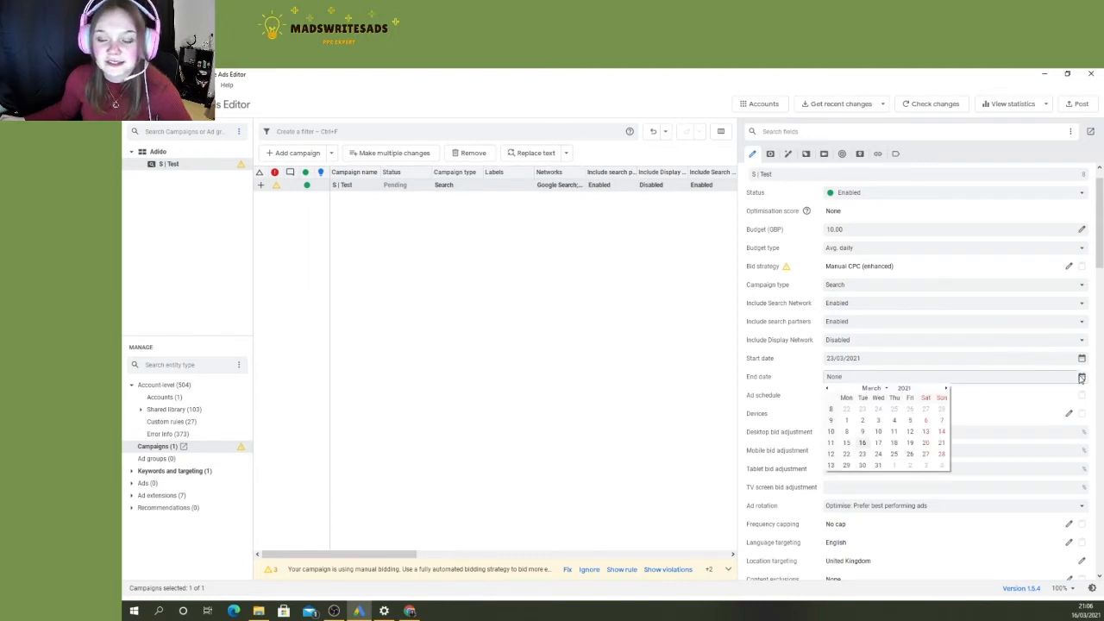
{"action": "left_click", "coordinate": [941, 467]}
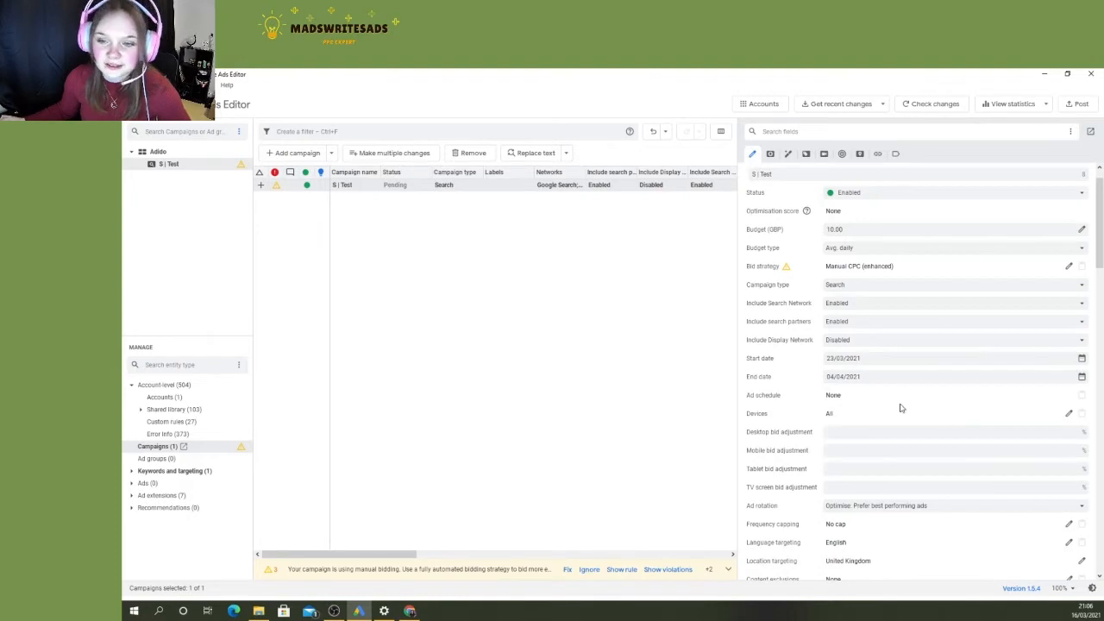
{"action": "scroll", "coordinate": [901, 408], "scroll_direction": "down", "scroll_amount": 1}
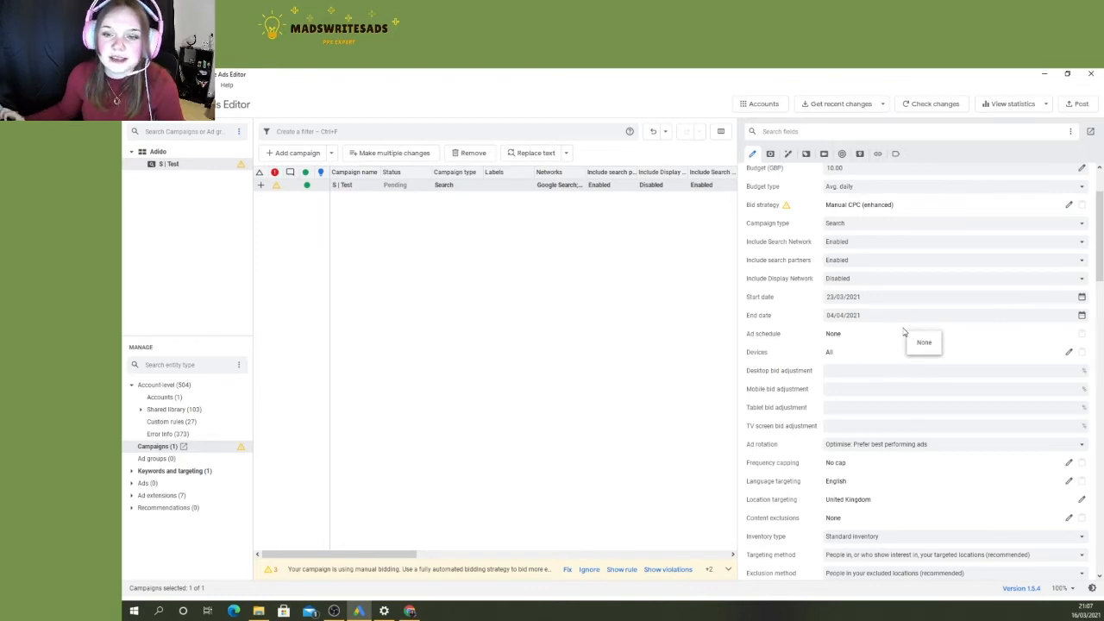
{"action": "scroll", "coordinate": [904, 332], "scroll_direction": "down", "scroll_amount": 1}
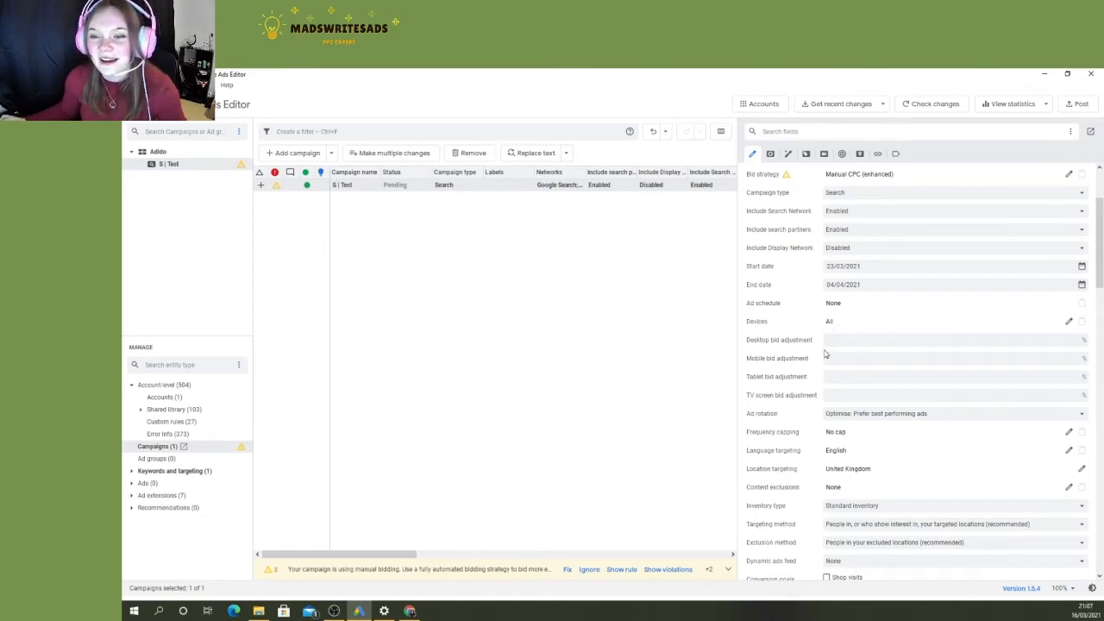
{"action": "left_click", "coordinate": [868, 340]}
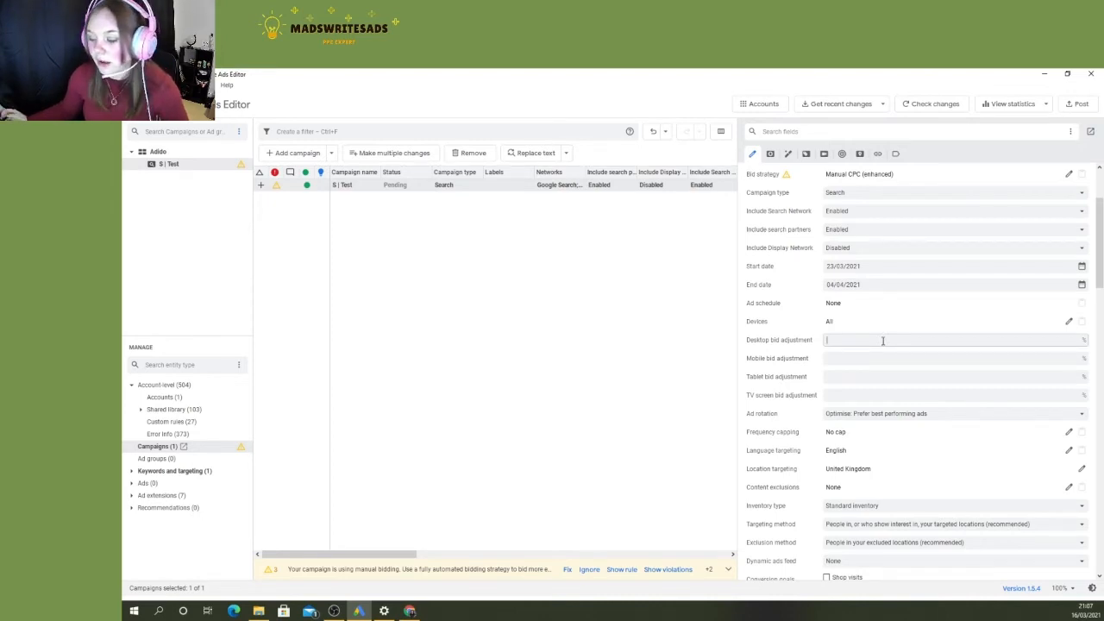
{"action": "left_click", "coordinate": [857, 362]}
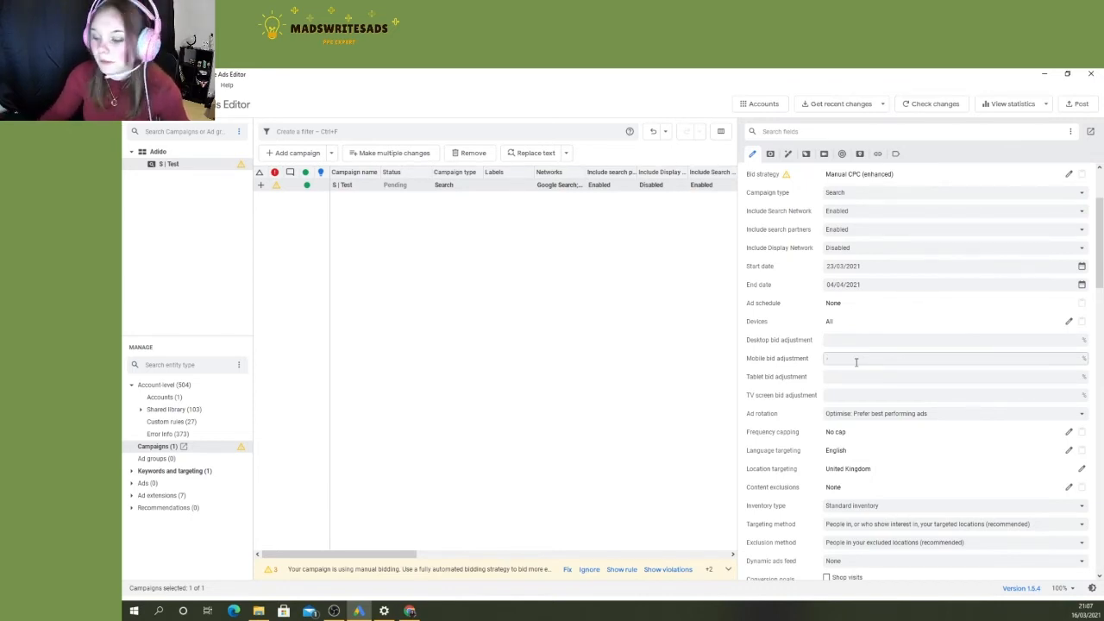
{"action": "key", "text": "BackSpace"}
{"action": "key", "text": "BackSpace"}
{"action": "key", "text": "BackSpace"}
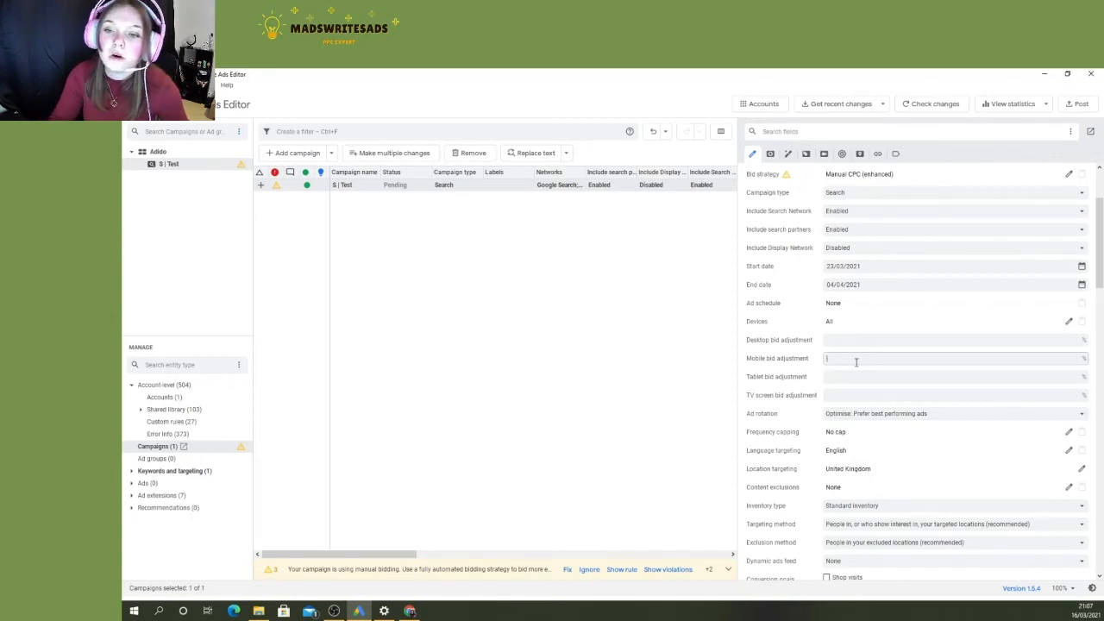
- Try a desktop bid adjustment of 15% for the campaign and clear the value again
{"action": "left_click", "coordinate": [868, 341]}
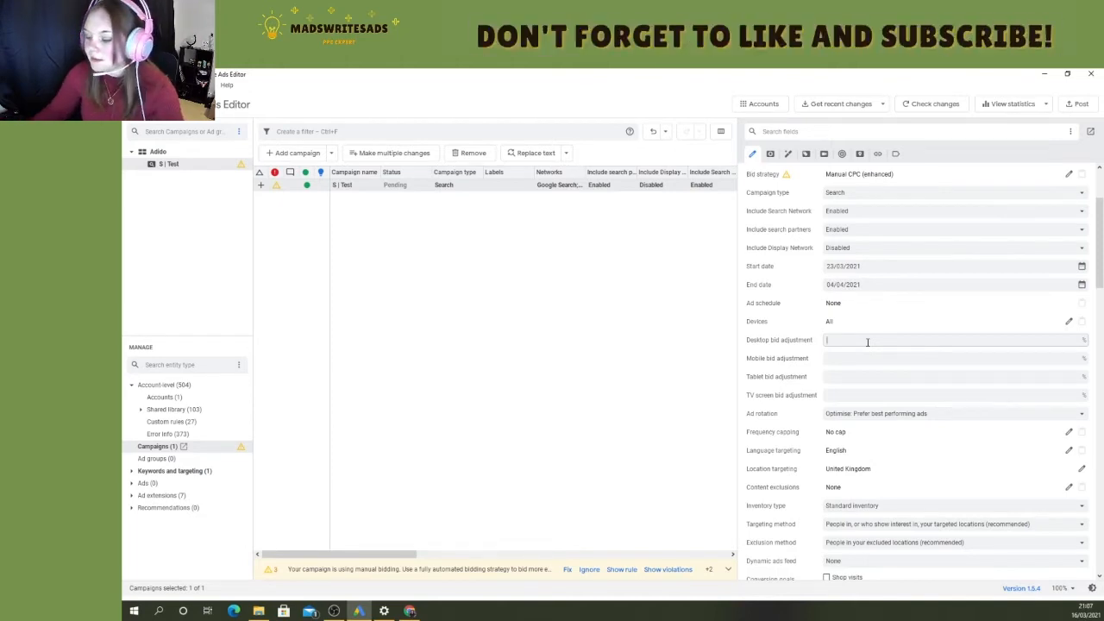
{"action": "type", "text": "15"}
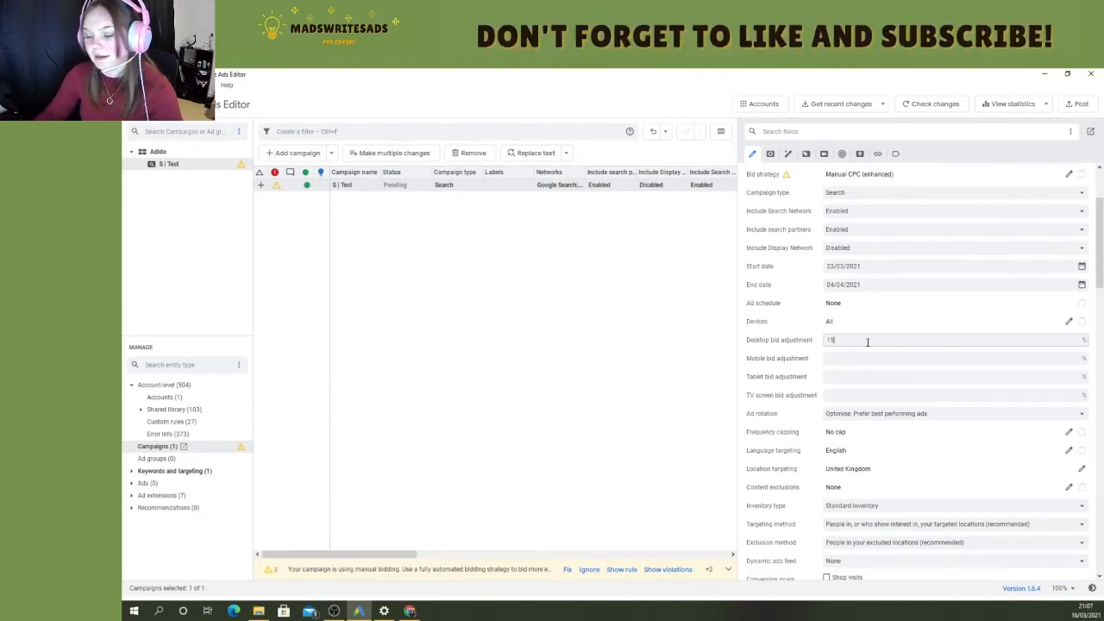
{"action": "key", "text": "Return"}
{"action": "double_click", "coordinate": [859, 338]}
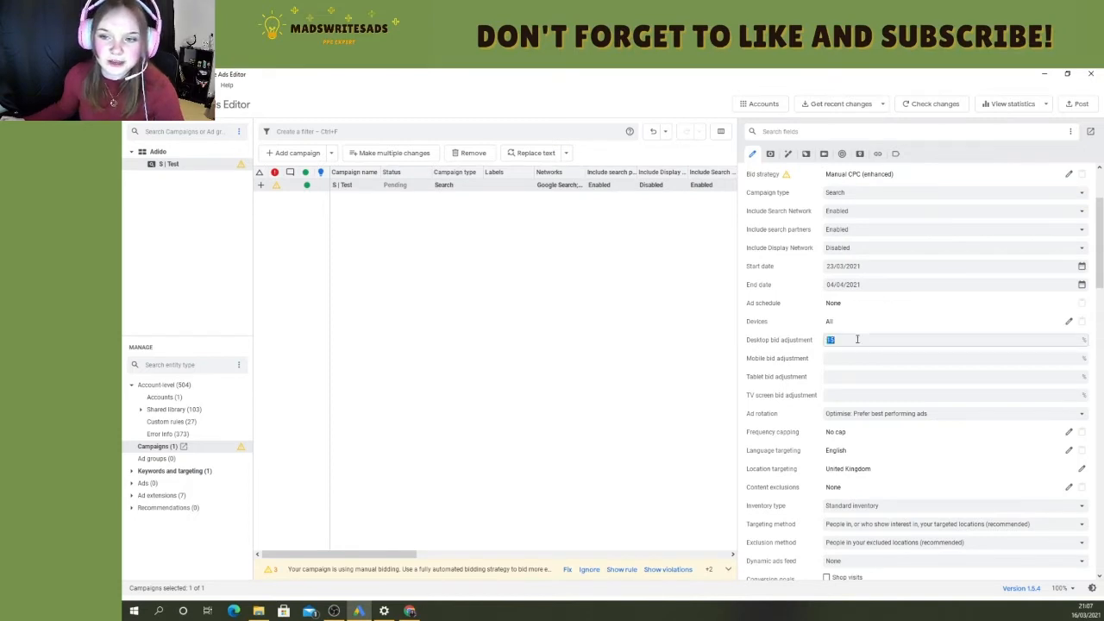
{"action": "key", "text": "BackSpace"}
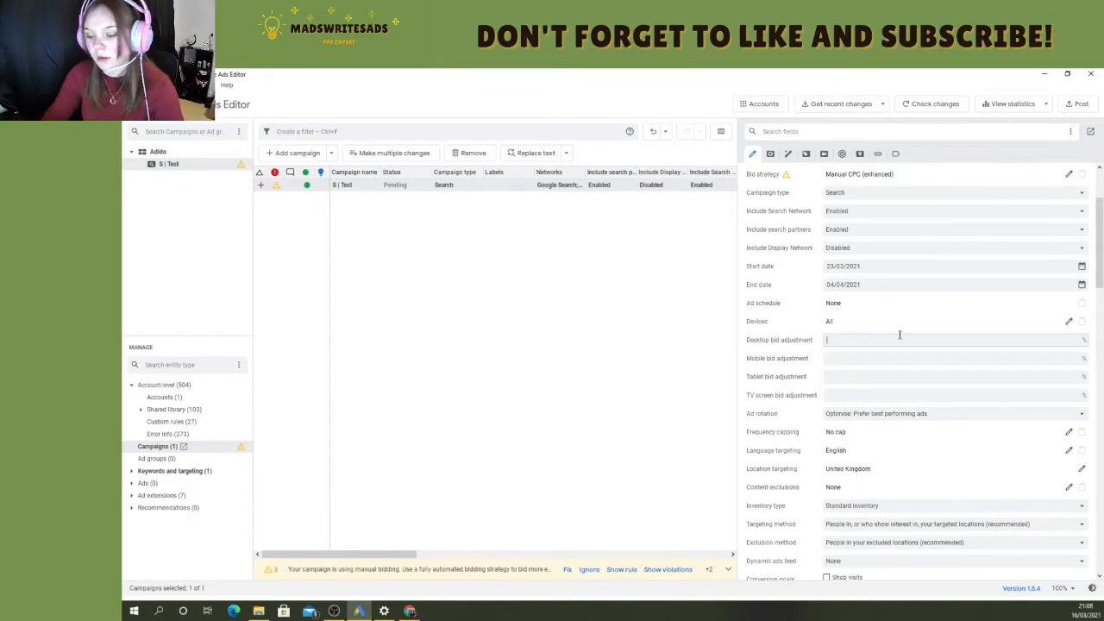
- Check the ad rotation options available for the campaign without choosing a different one
{"action": "scroll", "coordinate": [879, 342], "scroll_direction": "down", "scroll_amount": 1}
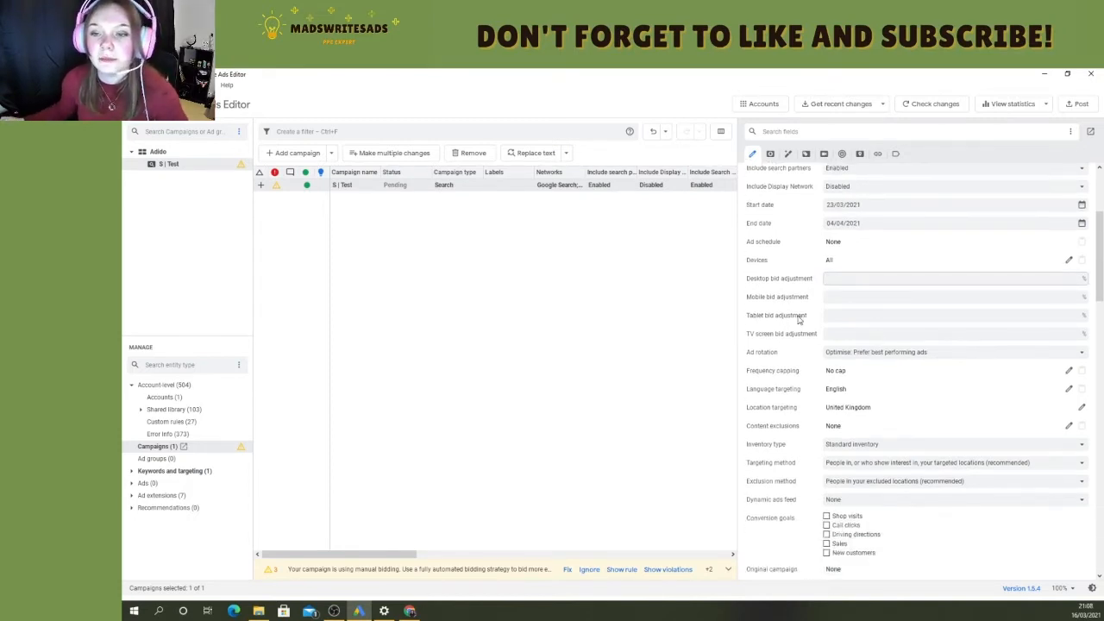
{"action": "left_click", "coordinate": [877, 354]}
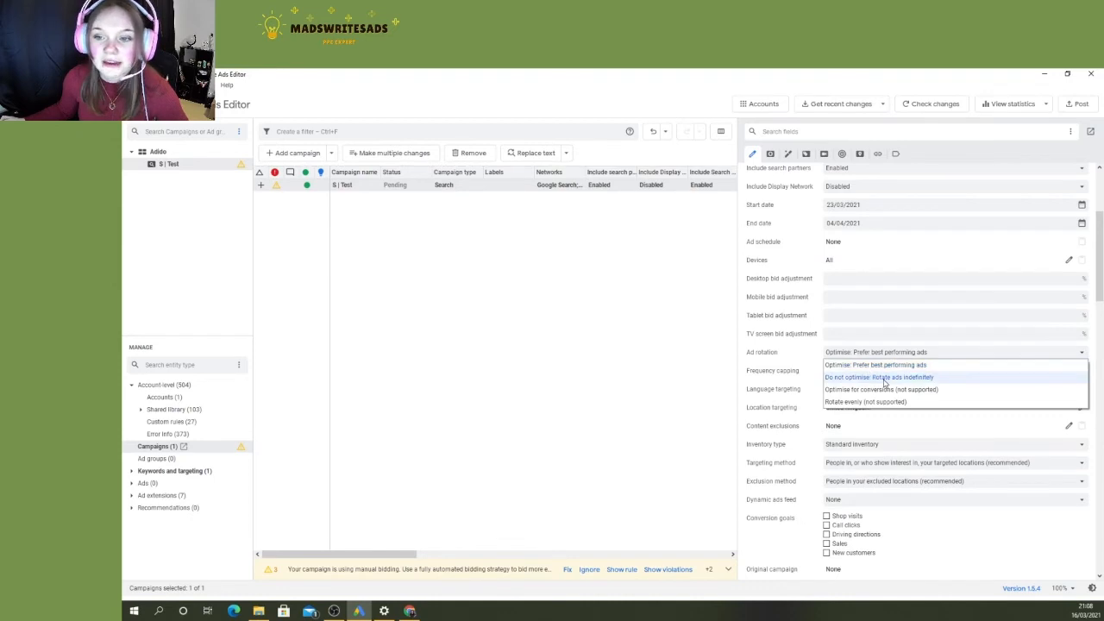
{"action": "left_click", "coordinate": [818, 378]}
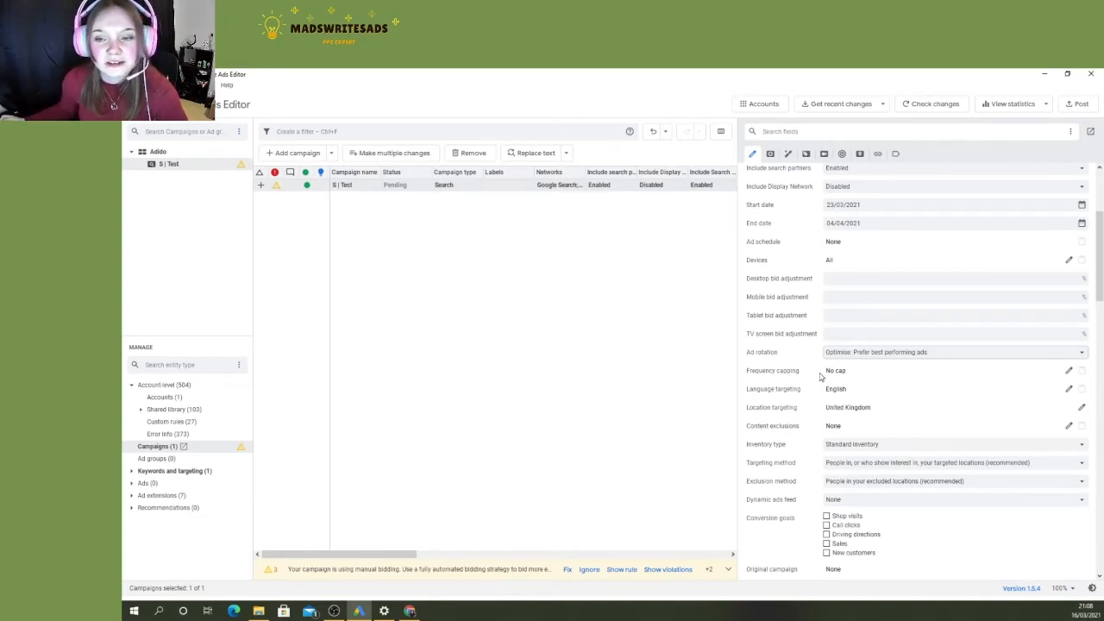
- Choose "People in, or who show interest in, your targeted locations (recommended)" as the targeting method and check the exclusion method options
{"action": "scroll", "coordinate": [1011, 373], "scroll_direction": "down", "scroll_amount": 1}
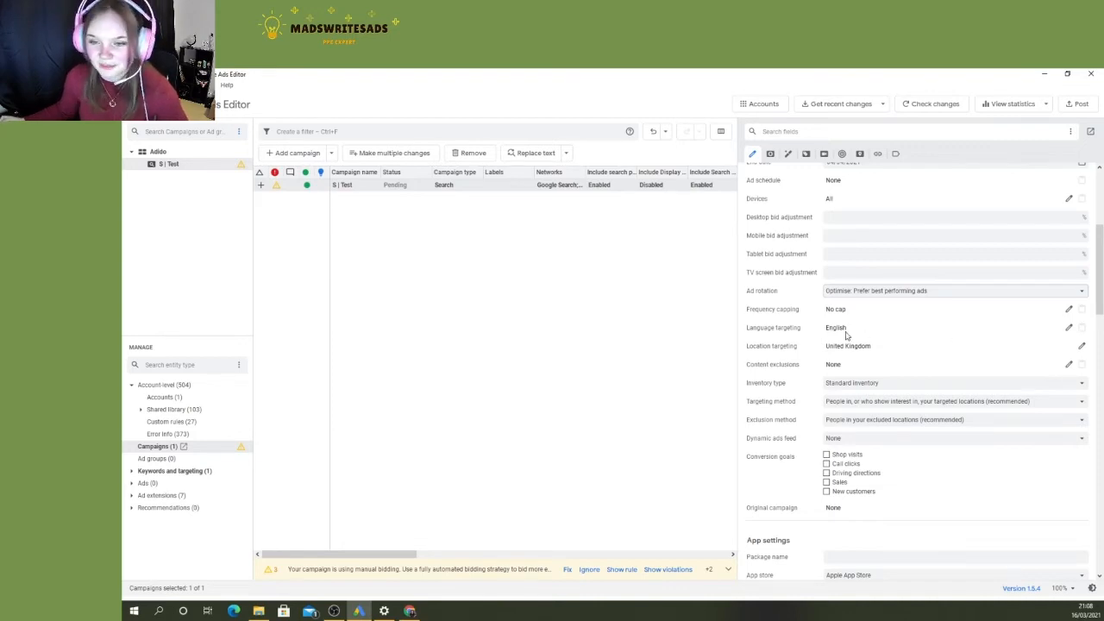
{"action": "scroll", "coordinate": [846, 336], "scroll_direction": "down", "scroll_amount": 1}
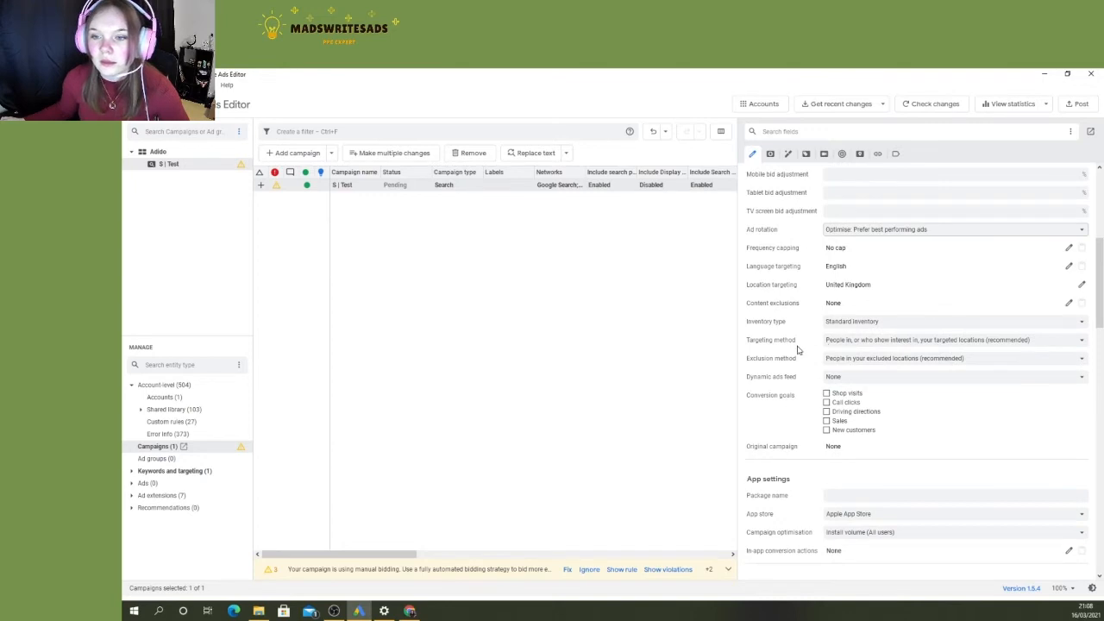
{"action": "left_click", "coordinate": [846, 342]}
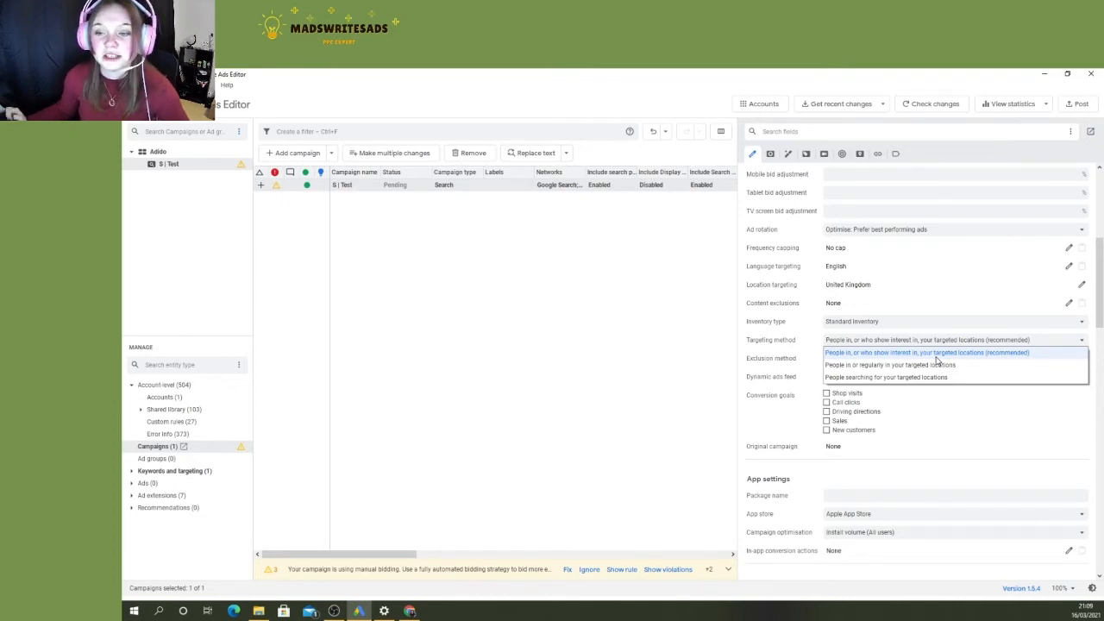
{"action": "left_click", "coordinate": [937, 356]}
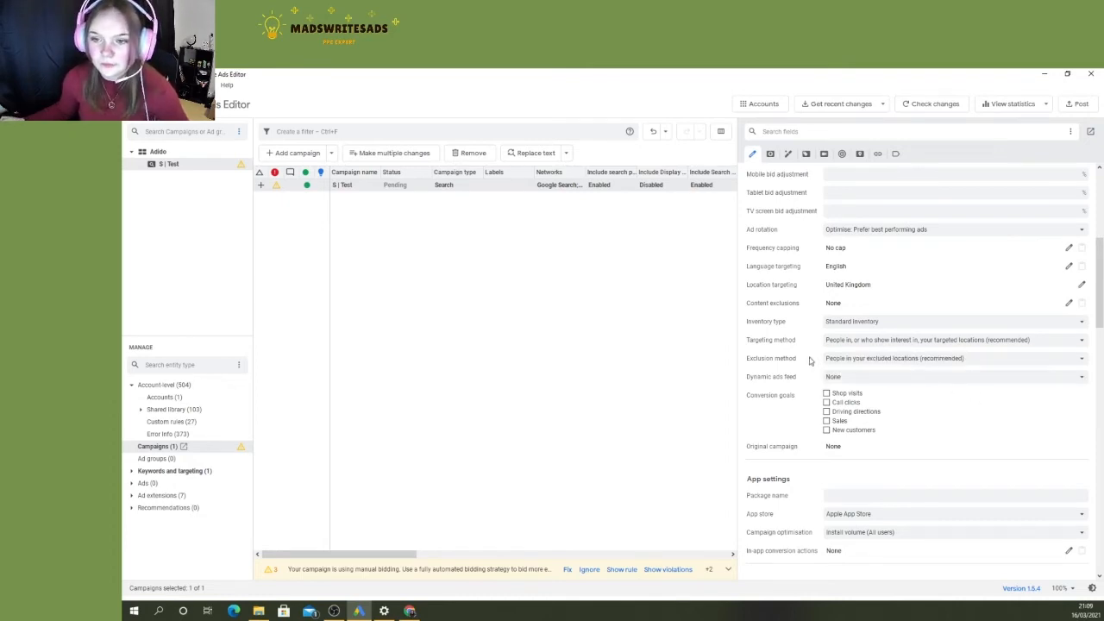
{"action": "left_click", "coordinate": [850, 360]}
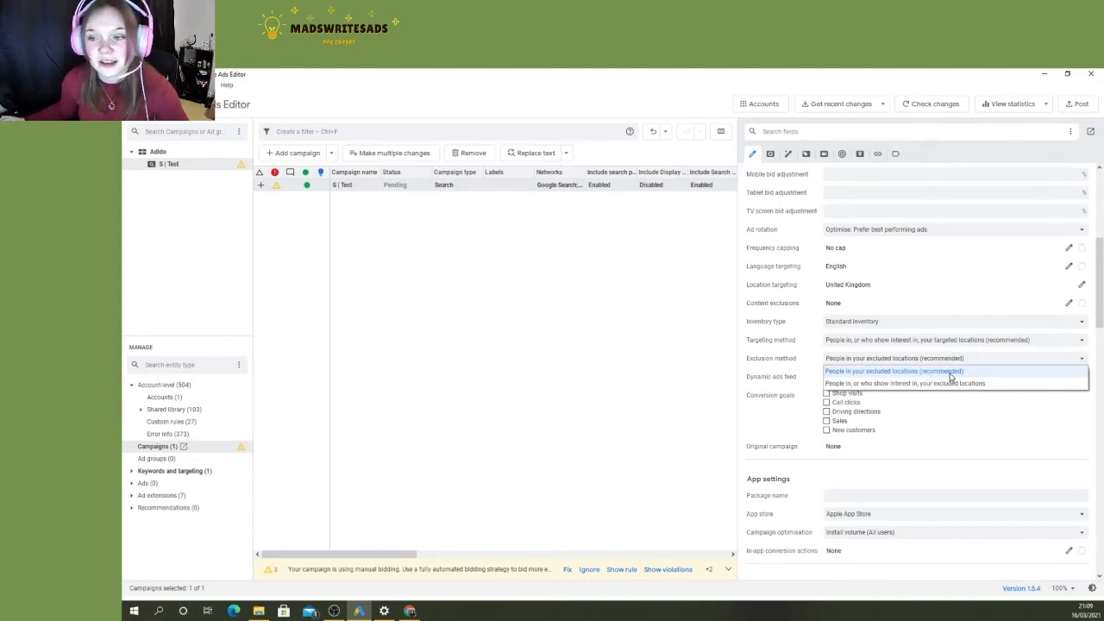
{"action": "left_click", "coordinate": [990, 403]}
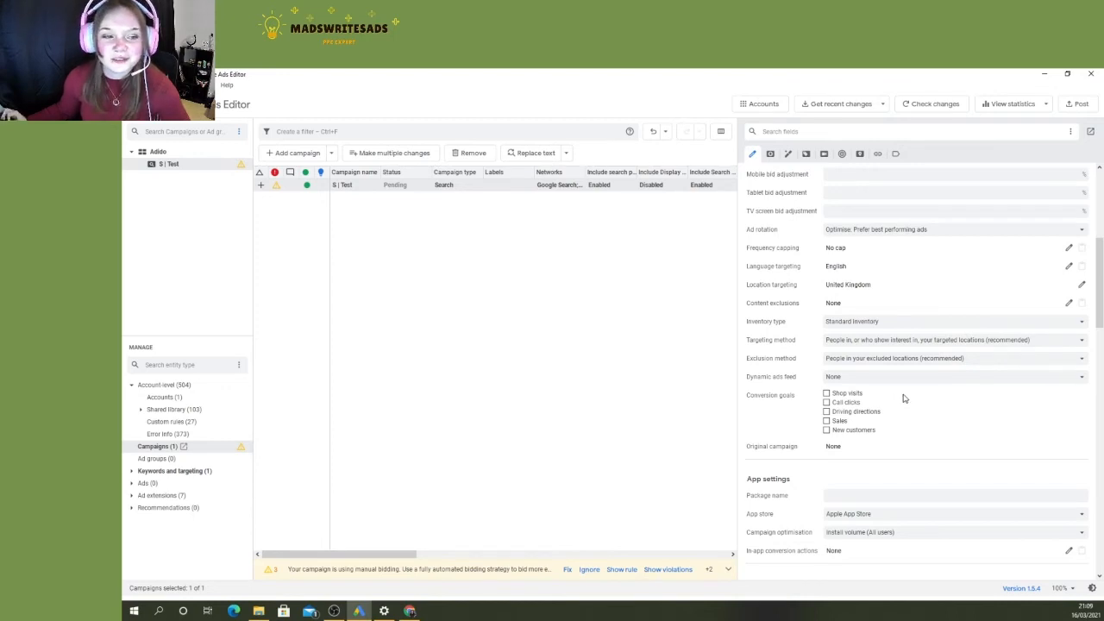
- Try enabling the Shop visits conversion goal for the campaign and disable it again
{"action": "scroll", "coordinate": [907, 401], "scroll_direction": "down", "scroll_amount": 1}
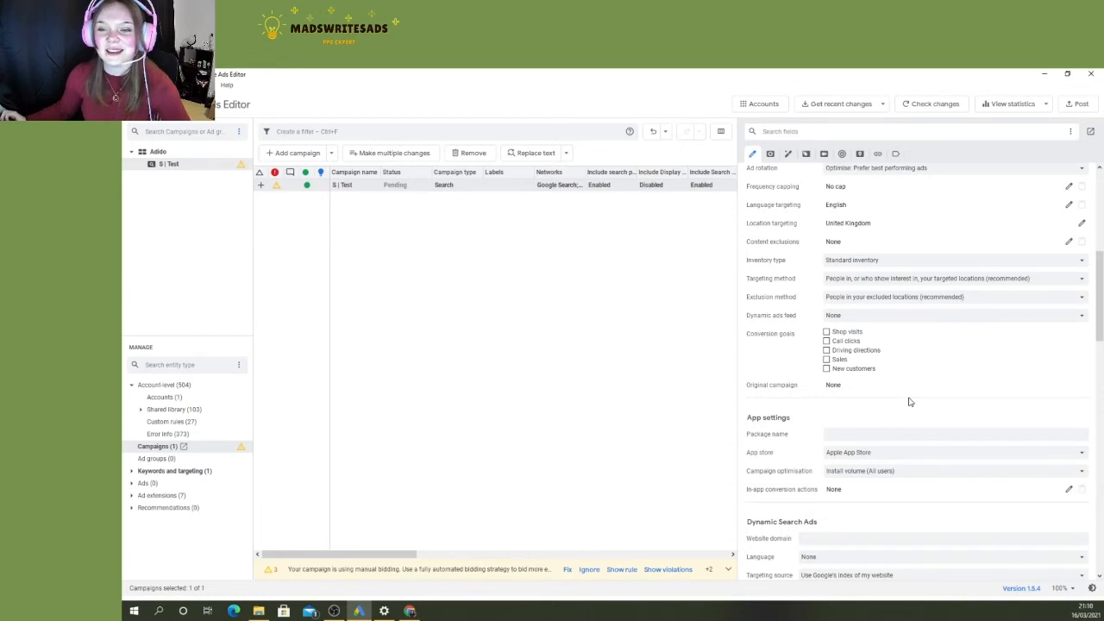
{"action": "left_click", "coordinate": [854, 333]}
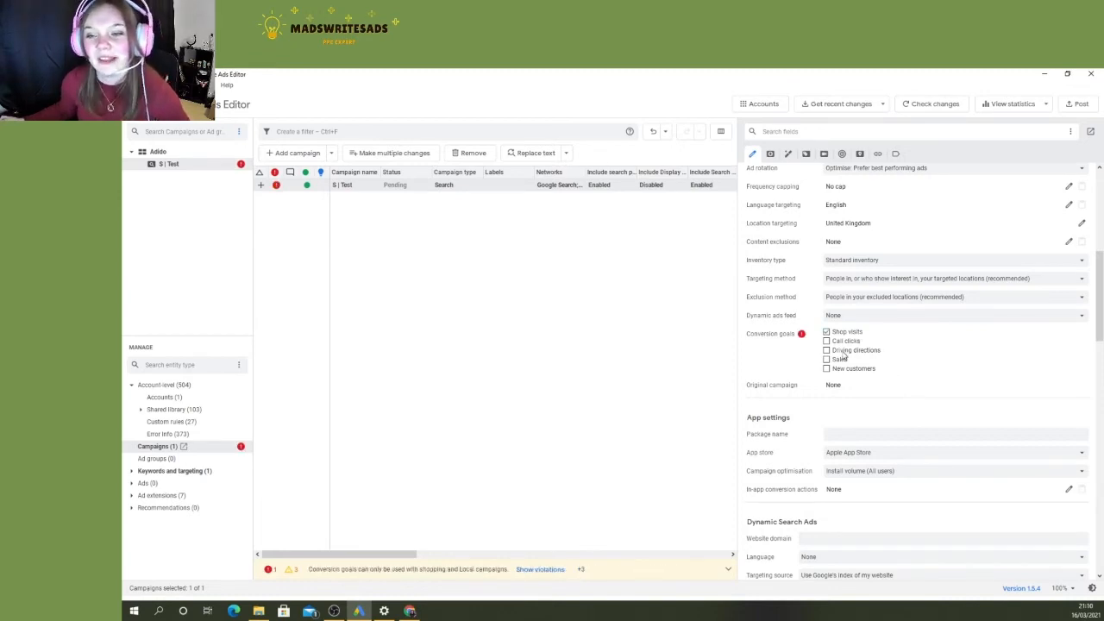
{"action": "left_click", "coordinate": [849, 336]}
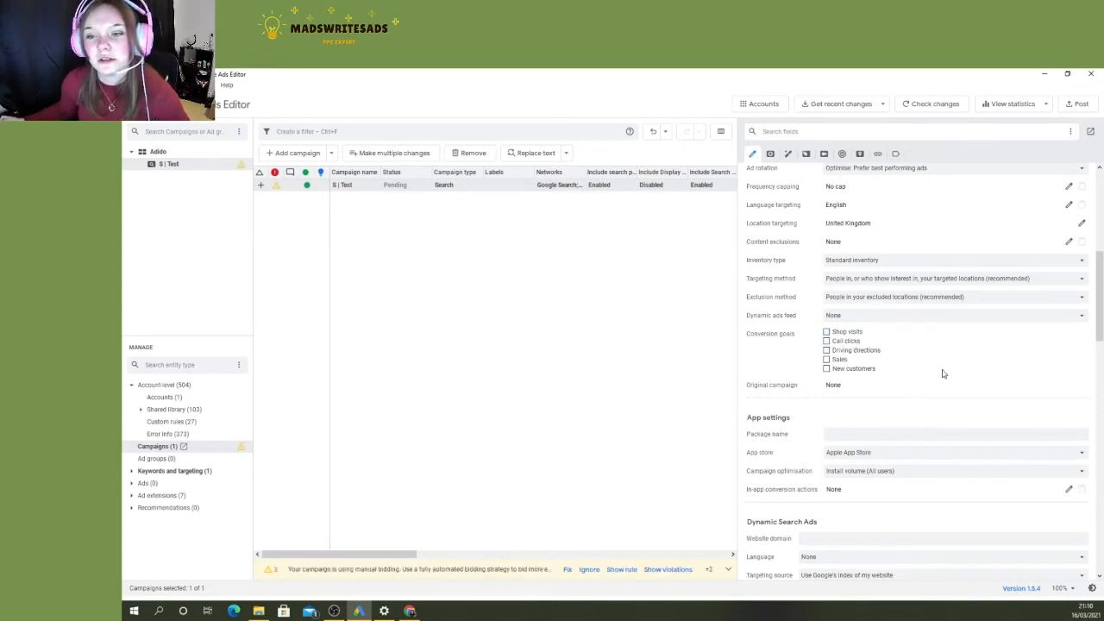
- Examine the remaining campaign settings, including the app, Dynamic Search Ads, Shopping, video, local and URL options
{"action": "scroll", "coordinate": [864, 402], "scroll_direction": "down", "scroll_amount": 2}
{"action": "scroll", "coordinate": [783, 383], "scroll_direction": "down", "scroll_amount": 1}
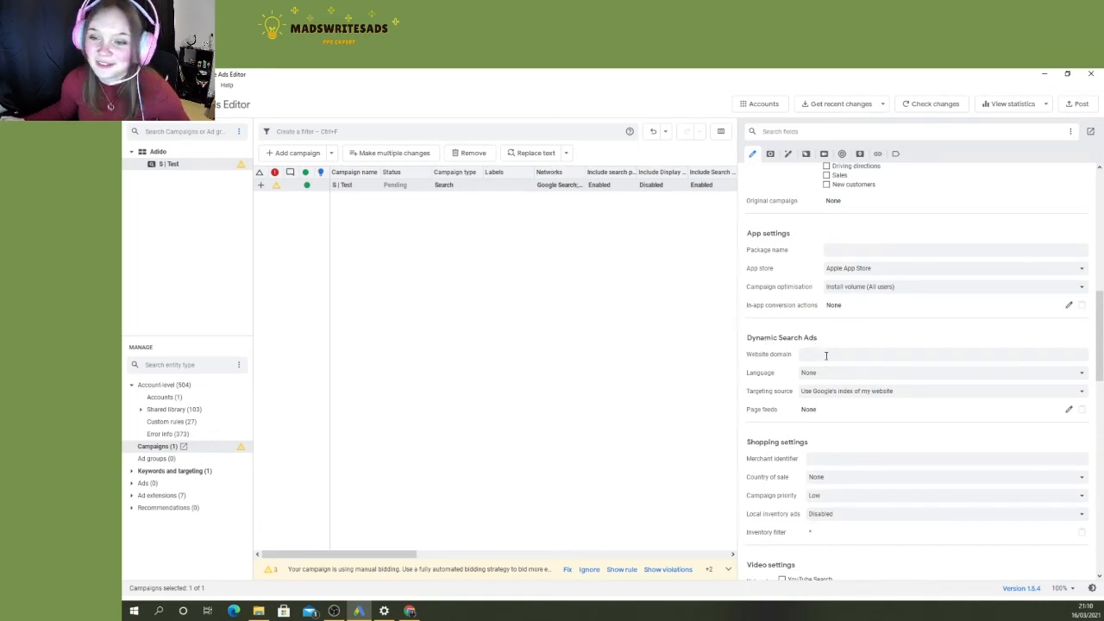
{"action": "scroll", "coordinate": [825, 355], "scroll_direction": "down", "scroll_amount": 3}
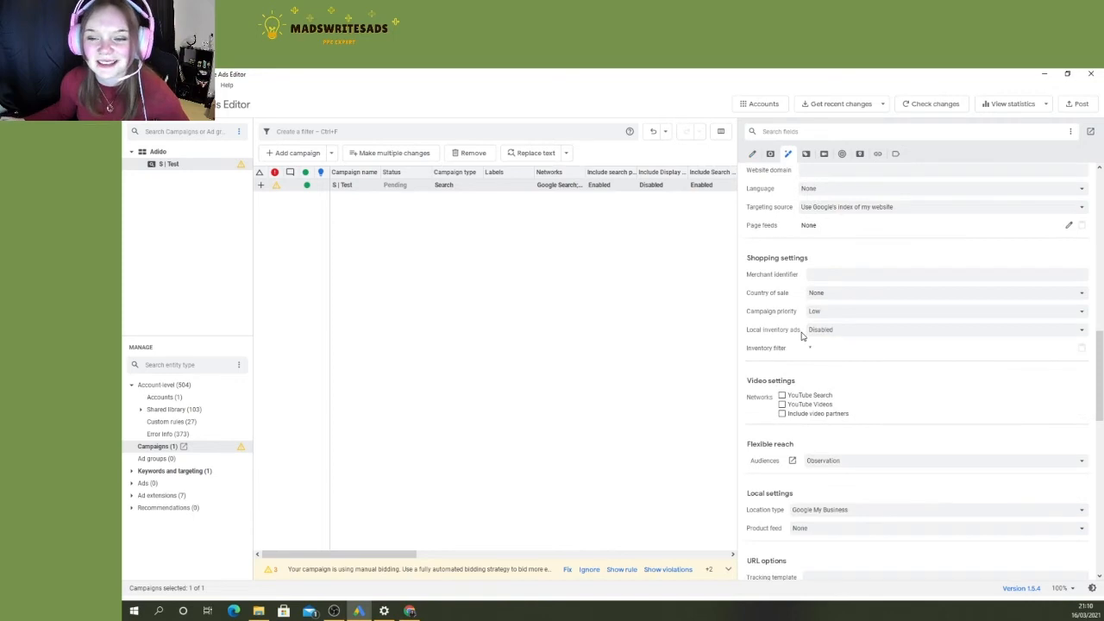
{"action": "scroll", "coordinate": [802, 336], "scroll_direction": "down", "scroll_amount": 1}
{"action": "scroll", "coordinate": [802, 336], "scroll_direction": "down", "scroll_amount": 4}
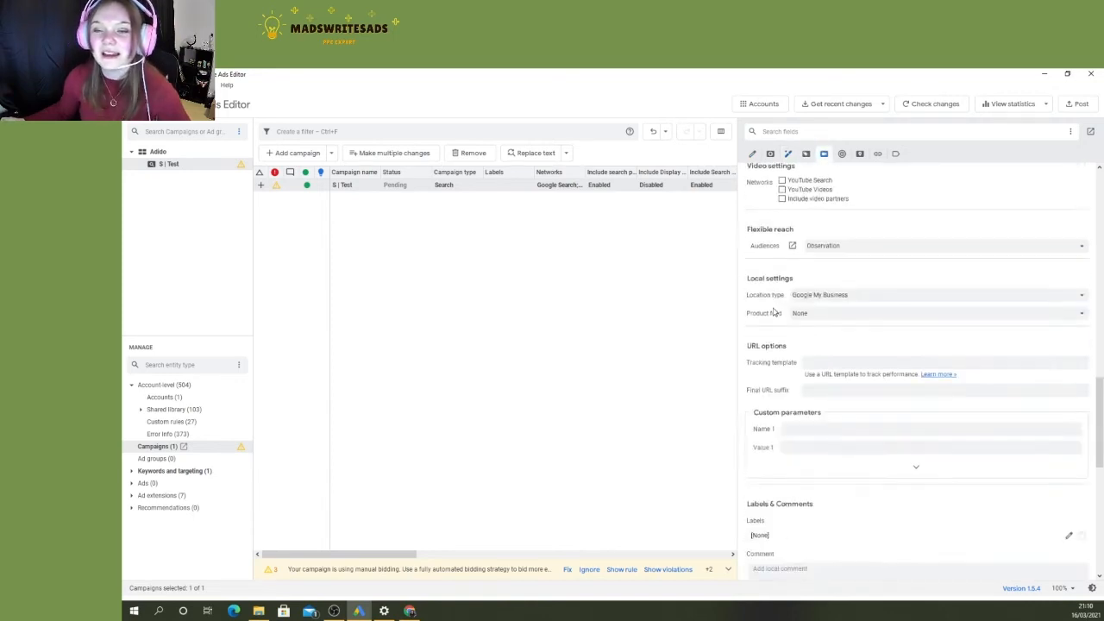
{"action": "scroll", "coordinate": [828, 367], "scroll_direction": "up", "scroll_amount": 3}
{"action": "scroll", "coordinate": [819, 359], "scroll_direction": "up", "scroll_amount": 10}
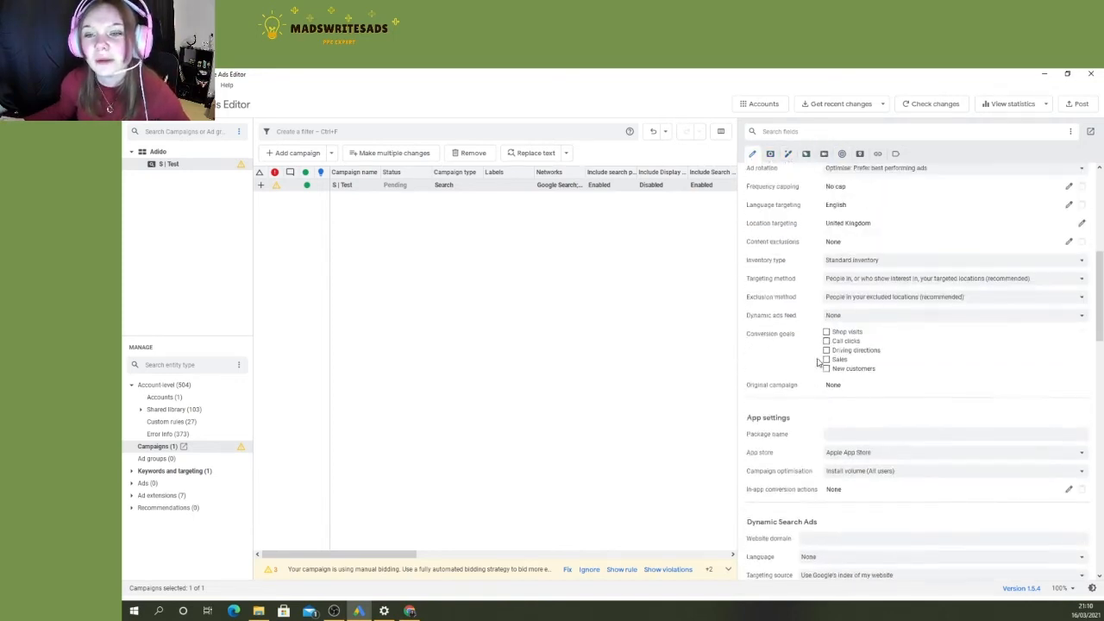
{"action": "scroll", "coordinate": [812, 407], "scroll_direction": "down", "scroll_amount": 2}
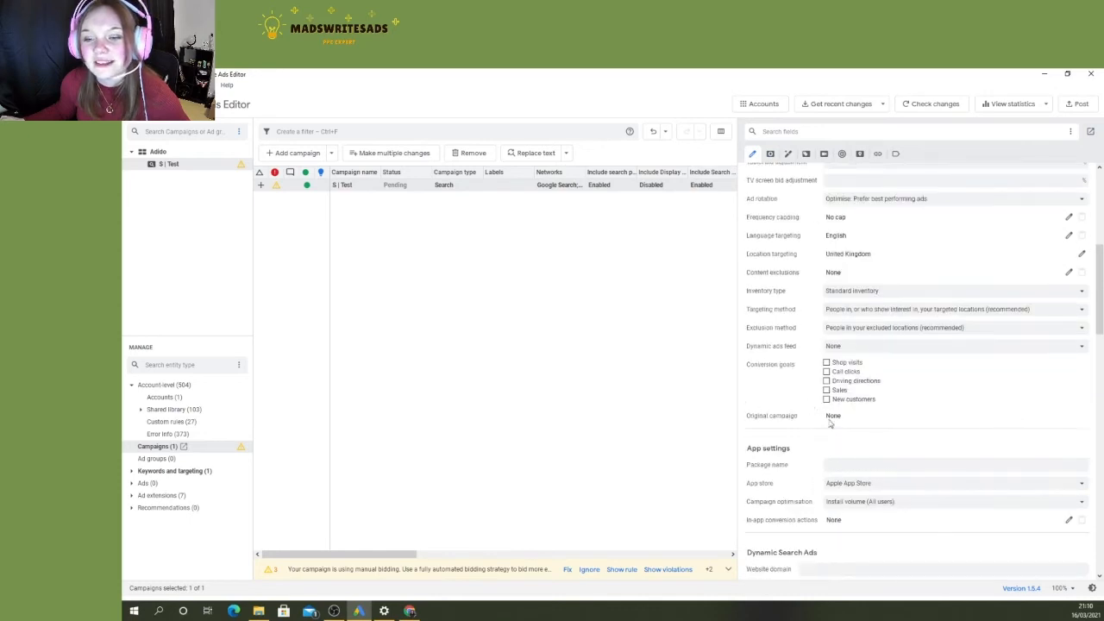
{"action": "scroll", "coordinate": [944, 423], "scroll_direction": "down", "scroll_amount": 2}
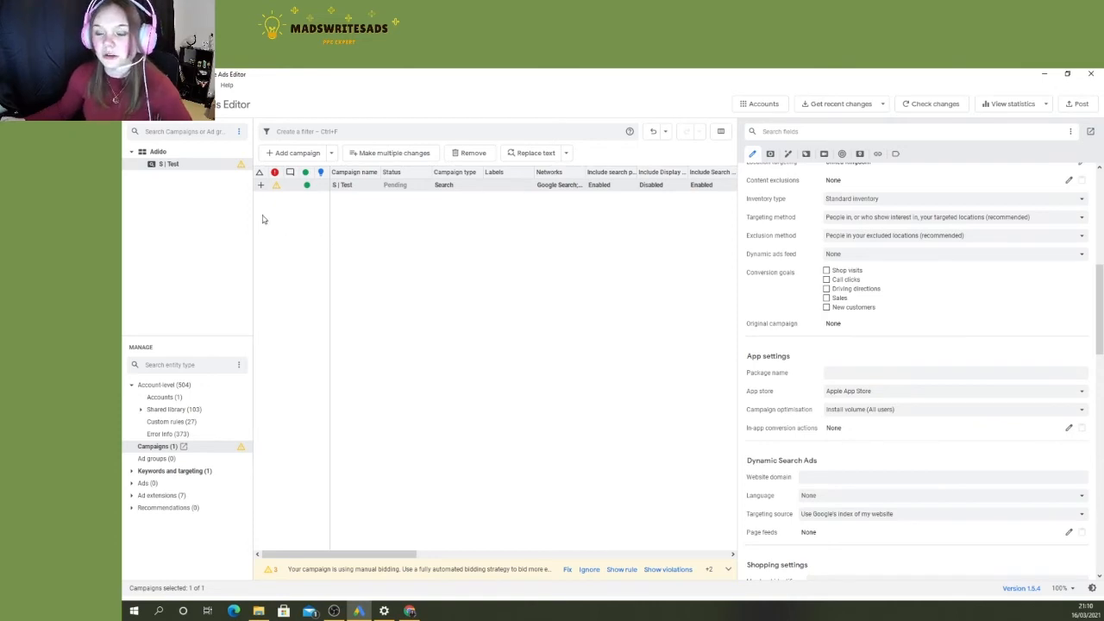
- Reselect the "S | Test" campaign and set its status to Paused
{"action": "left_click", "coordinate": [320, 218]}
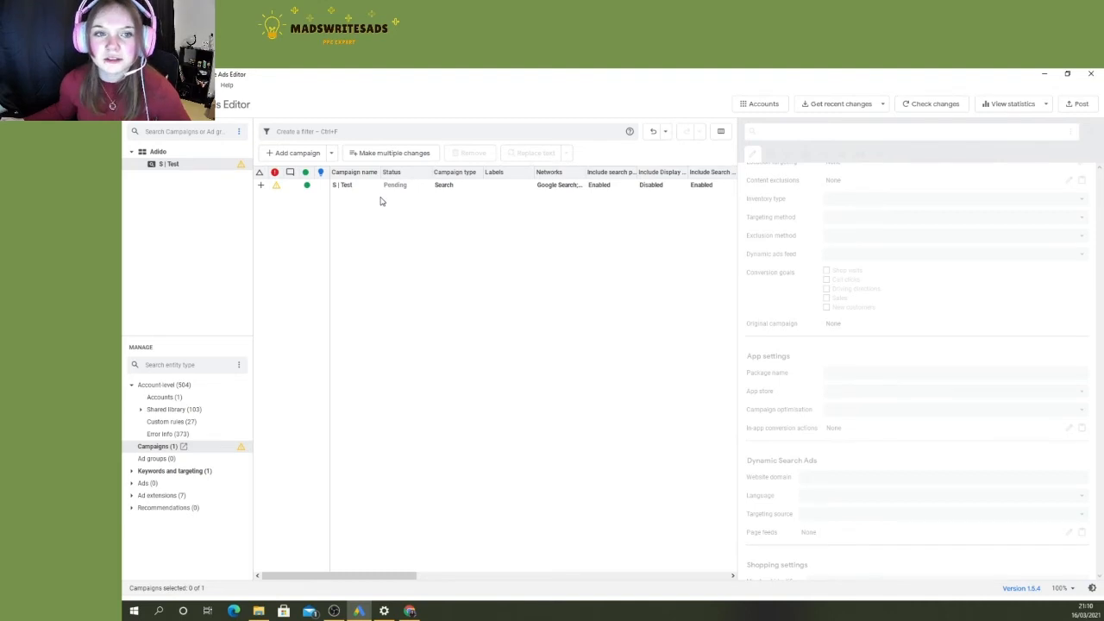
{"action": "left_click", "coordinate": [324, 189]}
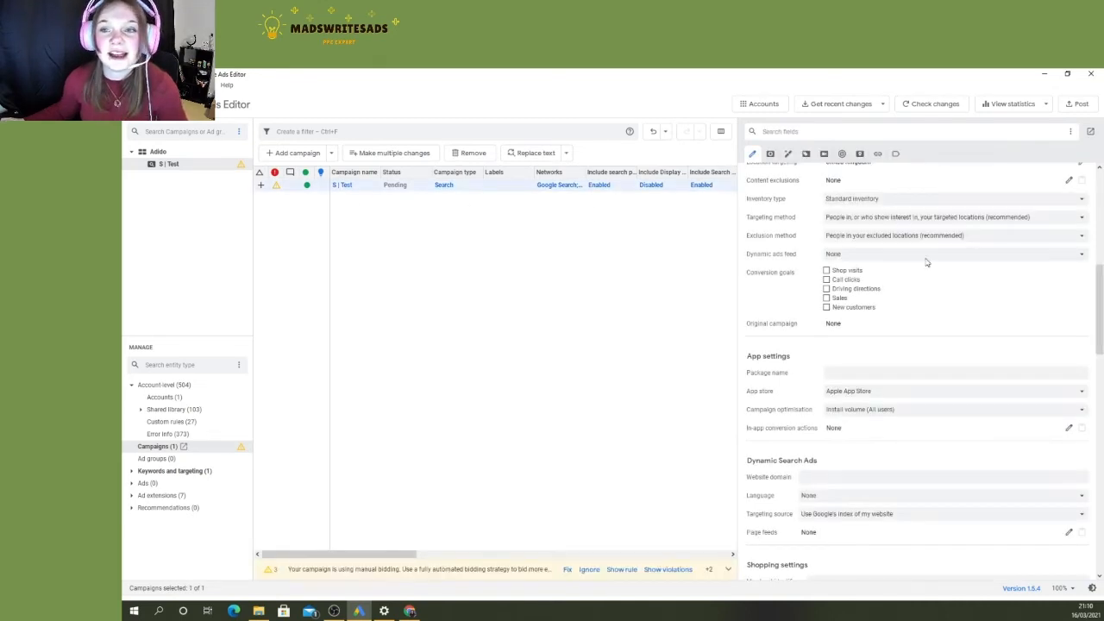
{"action": "scroll", "coordinate": [952, 291], "scroll_direction": "up", "scroll_amount": 2}
{"action": "left_click", "coordinate": [862, 224]}
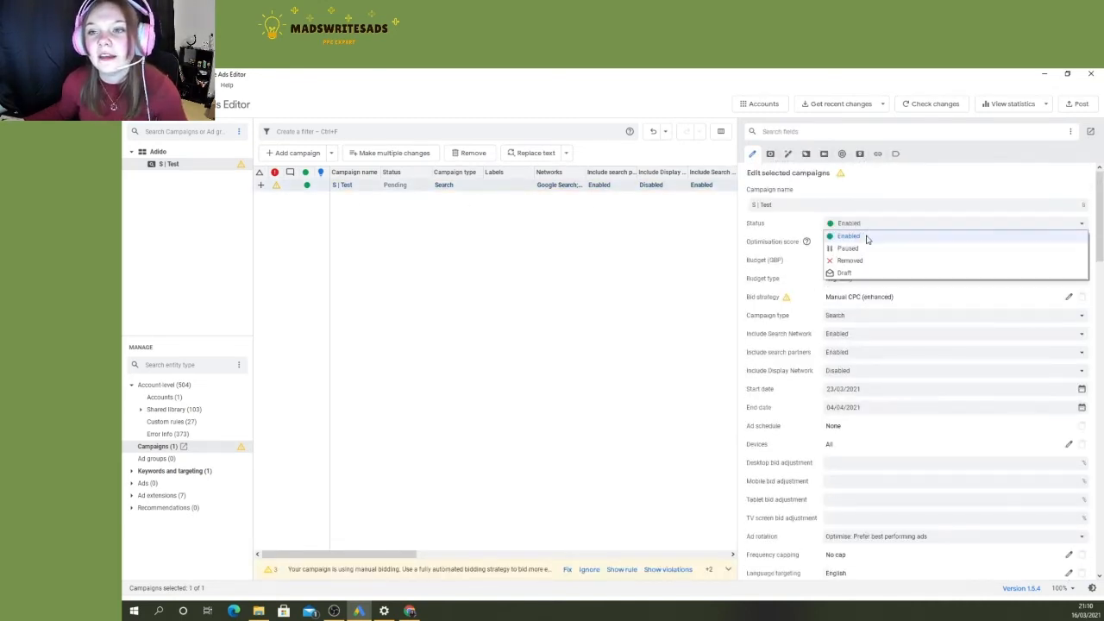
{"action": "left_click", "coordinate": [867, 236]}
{"action": "left_click", "coordinate": [875, 227]}
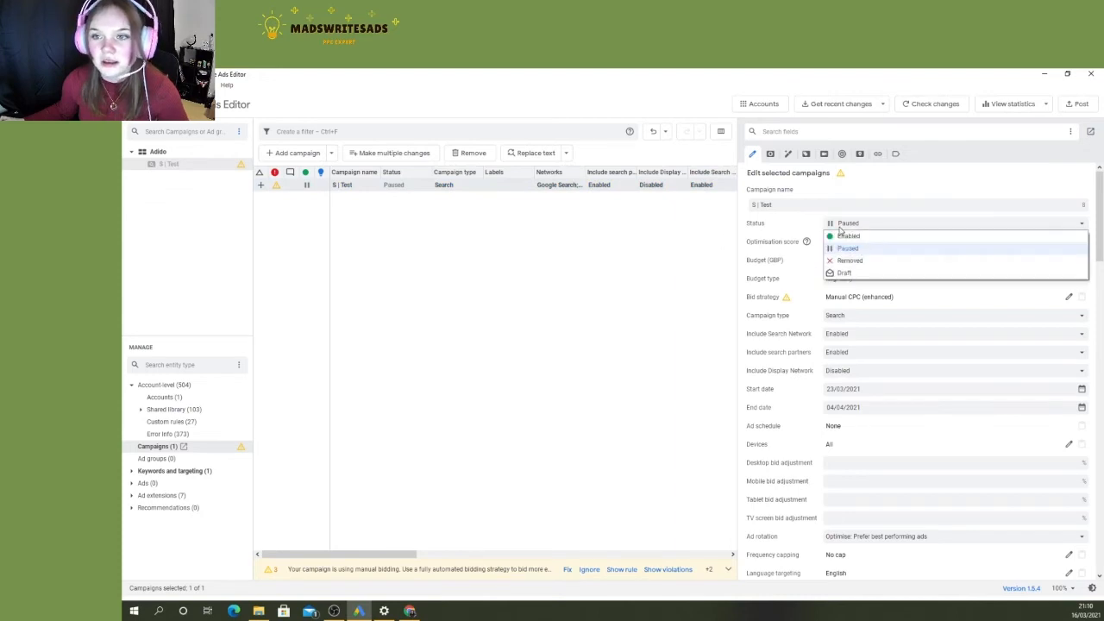
{"action": "left_click", "coordinate": [527, 215]}
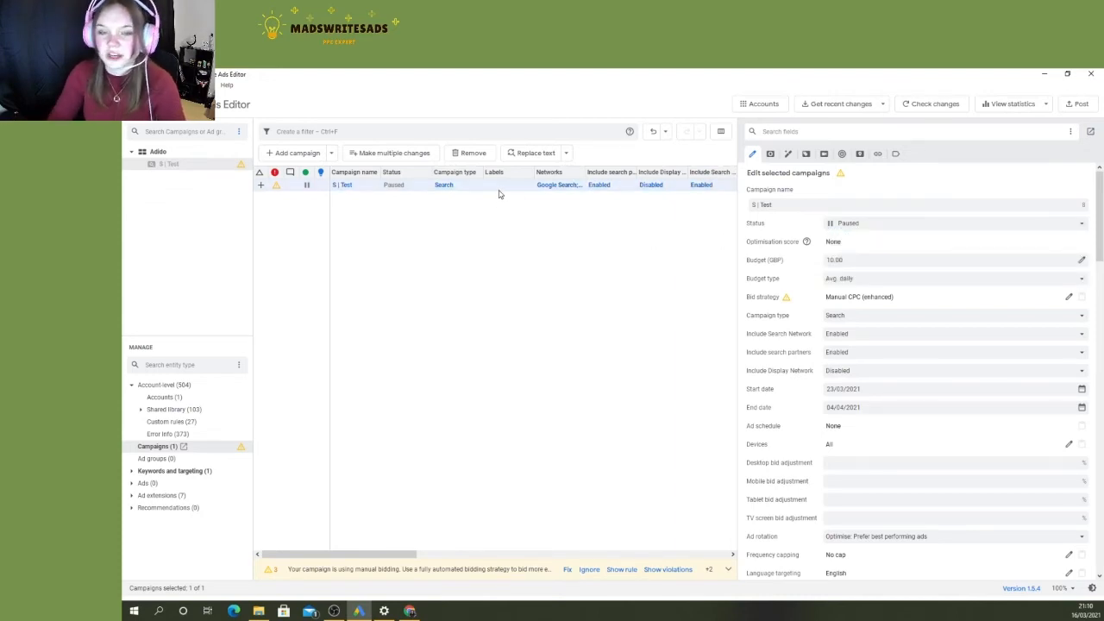
- Set the "S | Test" campaign to Enabled and back to Paused, and try the Activate command on it
{"action": "key", "text": "ctrl+e"}
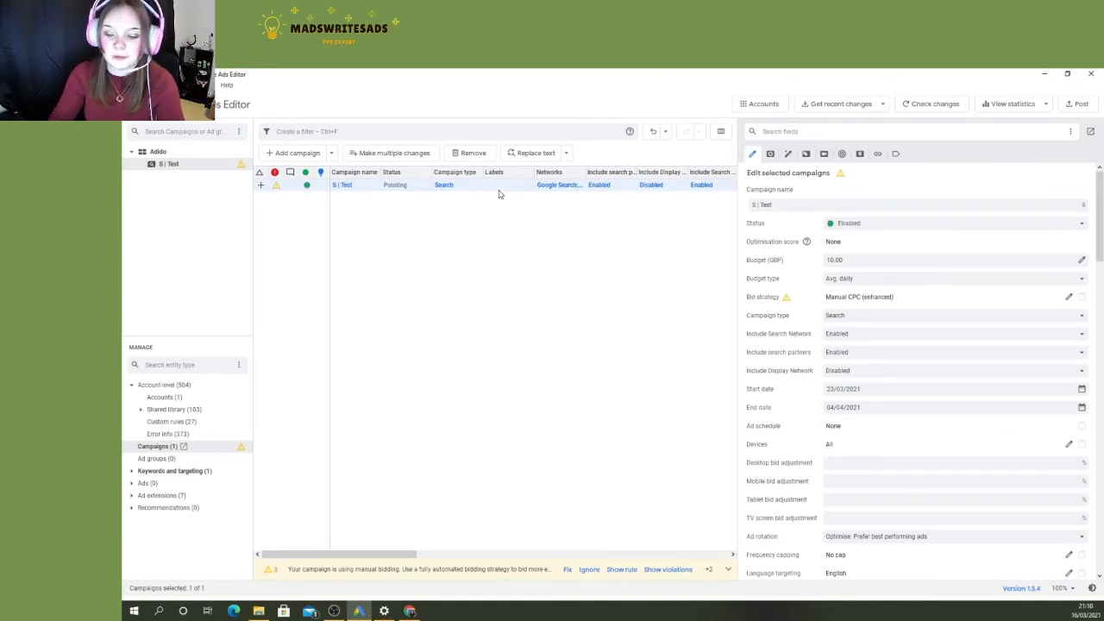
{"action": "key", "text": "ctrl+shift+p"}
{"action": "right_click", "coordinate": [499, 194]}
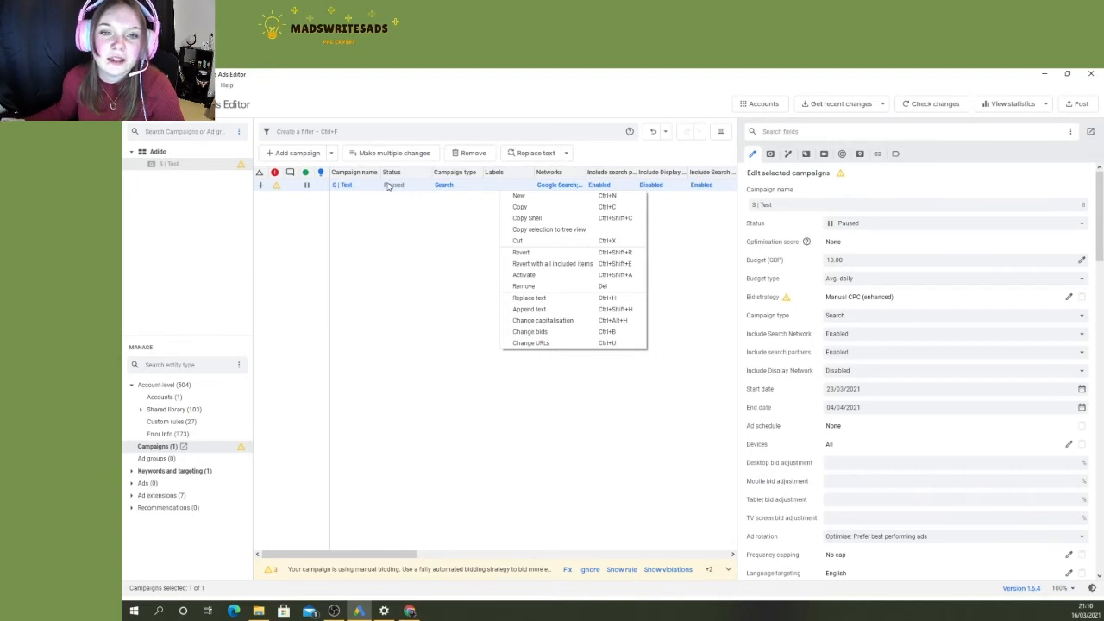
{"action": "right_click", "coordinate": [305, 188]}
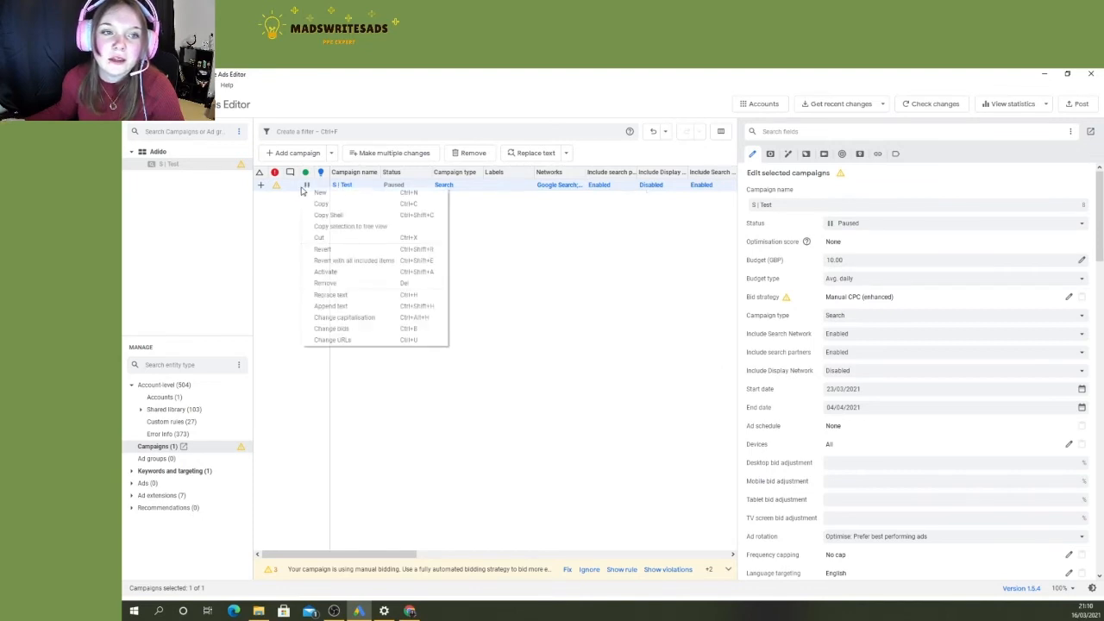
{"action": "left_click", "coordinate": [344, 274]}
{"action": "right_click", "coordinate": [320, 190]}
{"action": "left_click", "coordinate": [331, 274]}
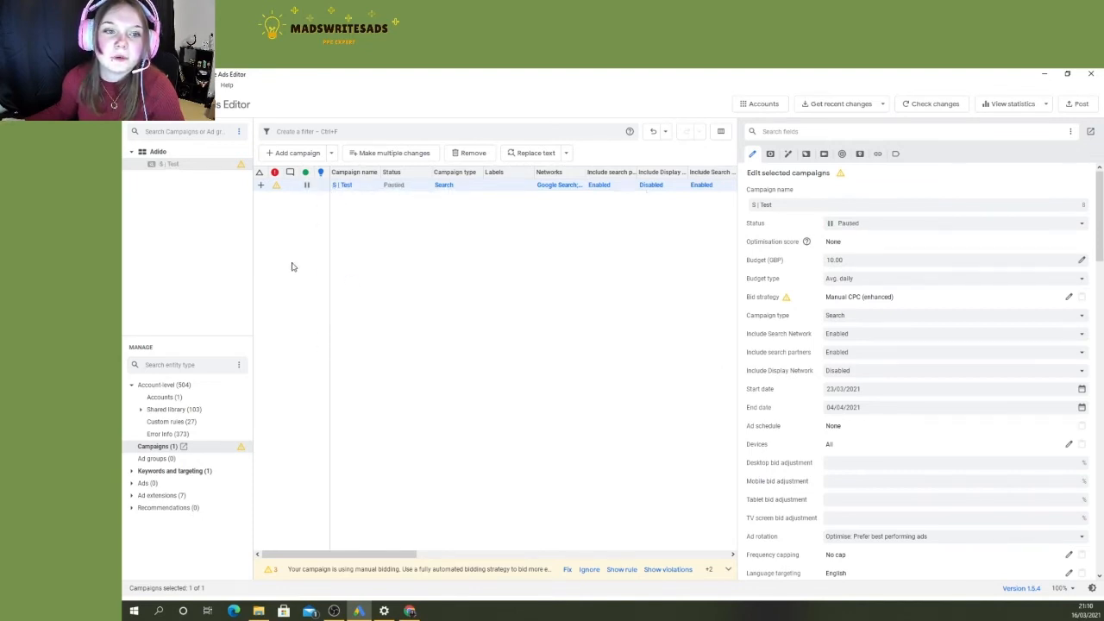
{"action": "left_click", "coordinate": [292, 266]}
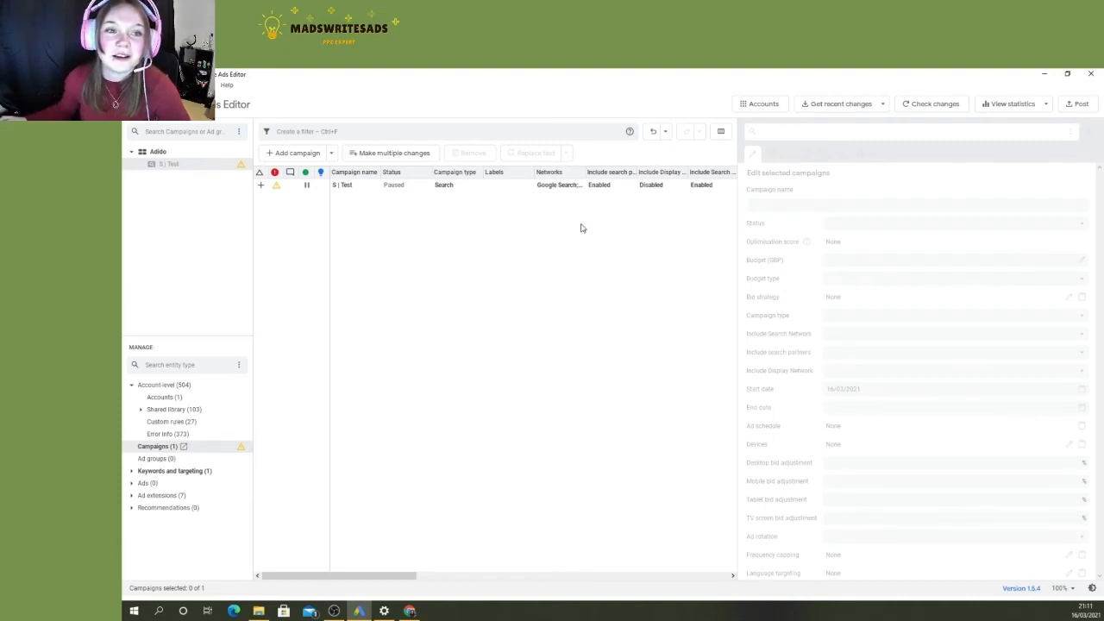
{"action": "left_click", "coordinate": [584, 190]}
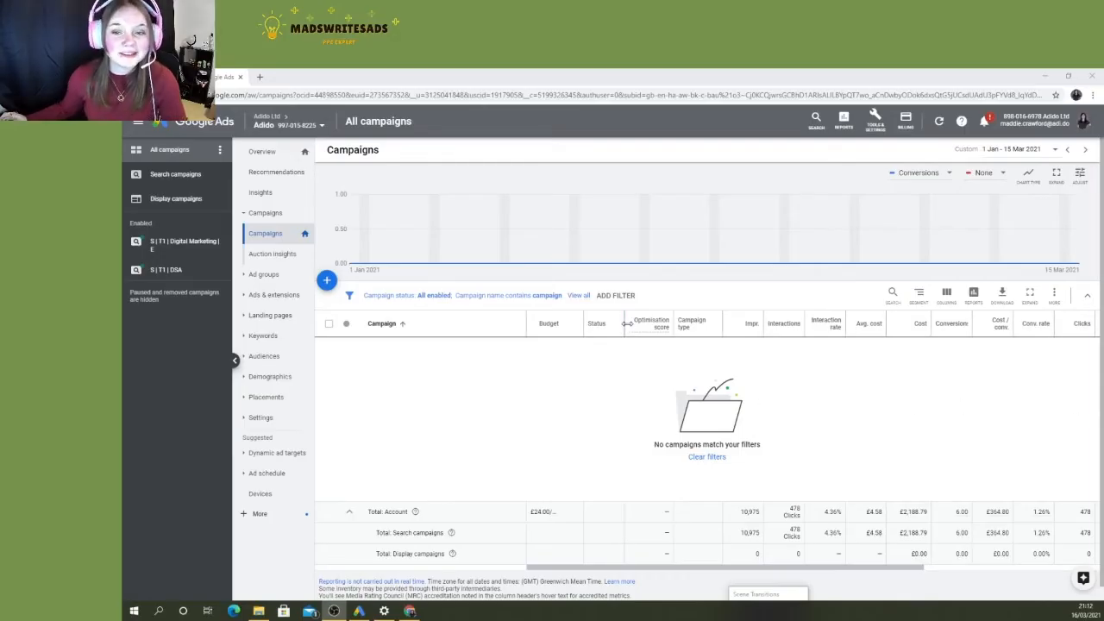
- Switch to Google Ads in the browser and start a new campaign with the Sales goal and the Search type
{"action": "left_click", "coordinate": [326, 287]}
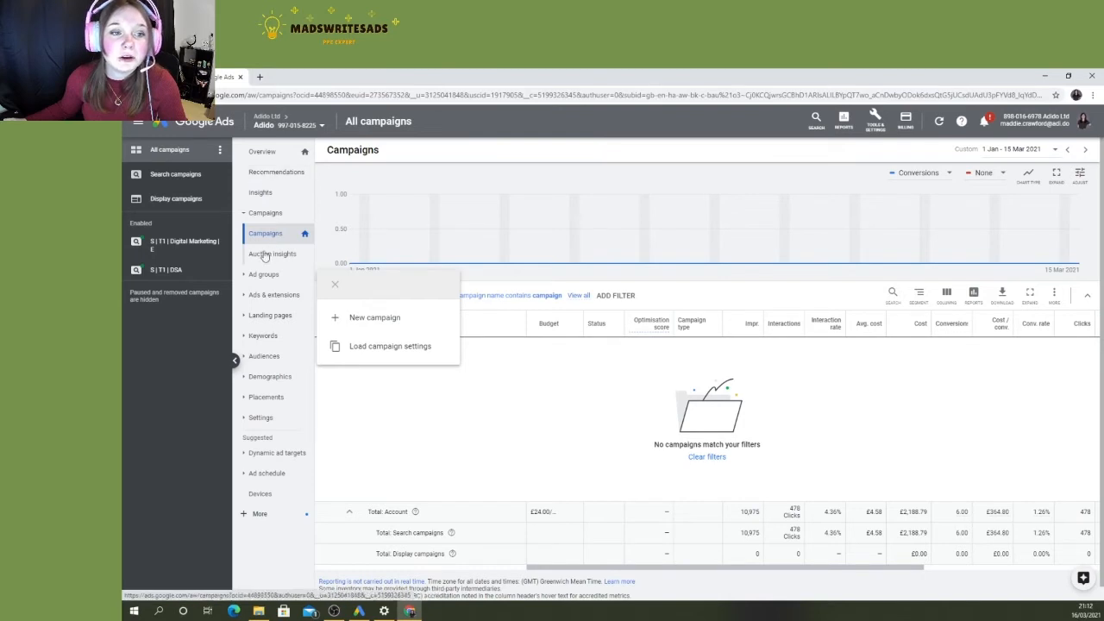
{"action": "left_click", "coordinate": [378, 320]}
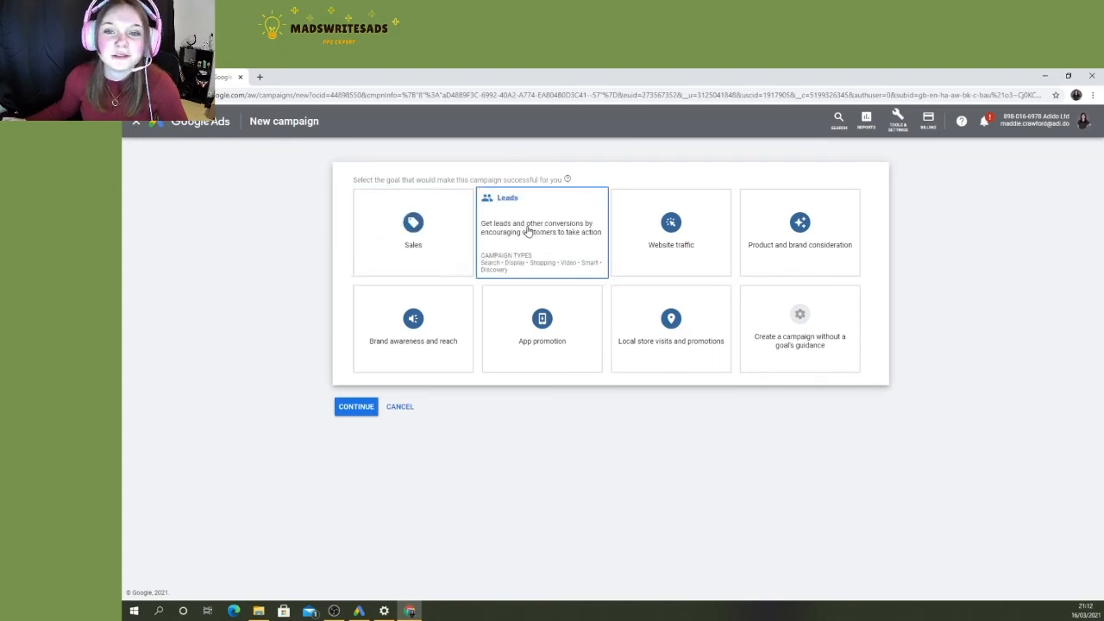
{"action": "left_click", "coordinate": [417, 238]}
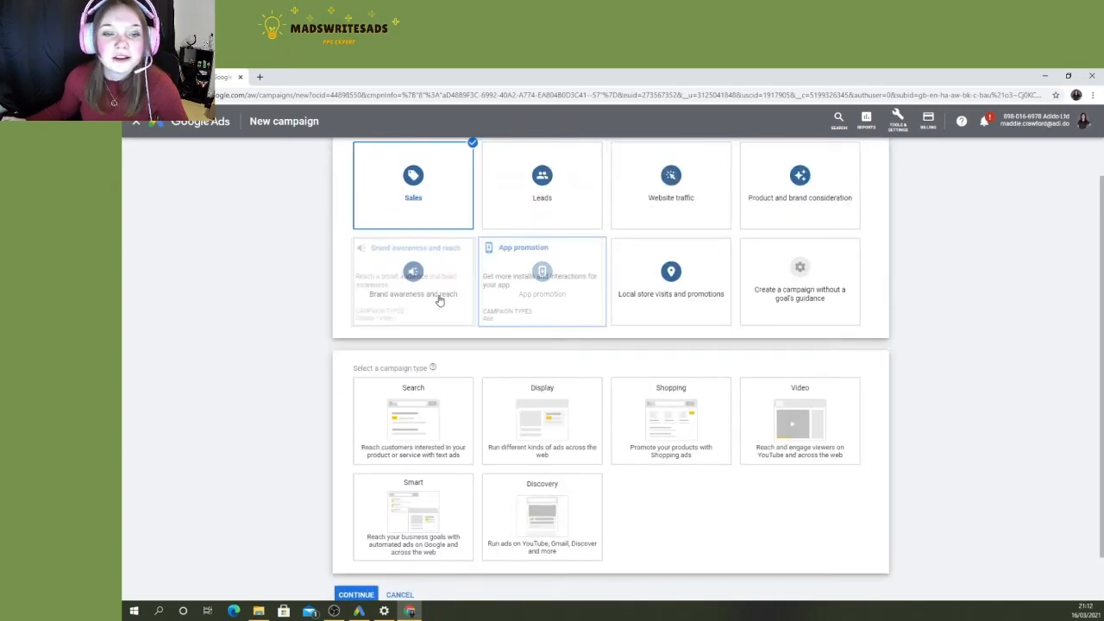
{"action": "scroll", "coordinate": [339, 312], "scroll_direction": "down", "scroll_amount": 1}
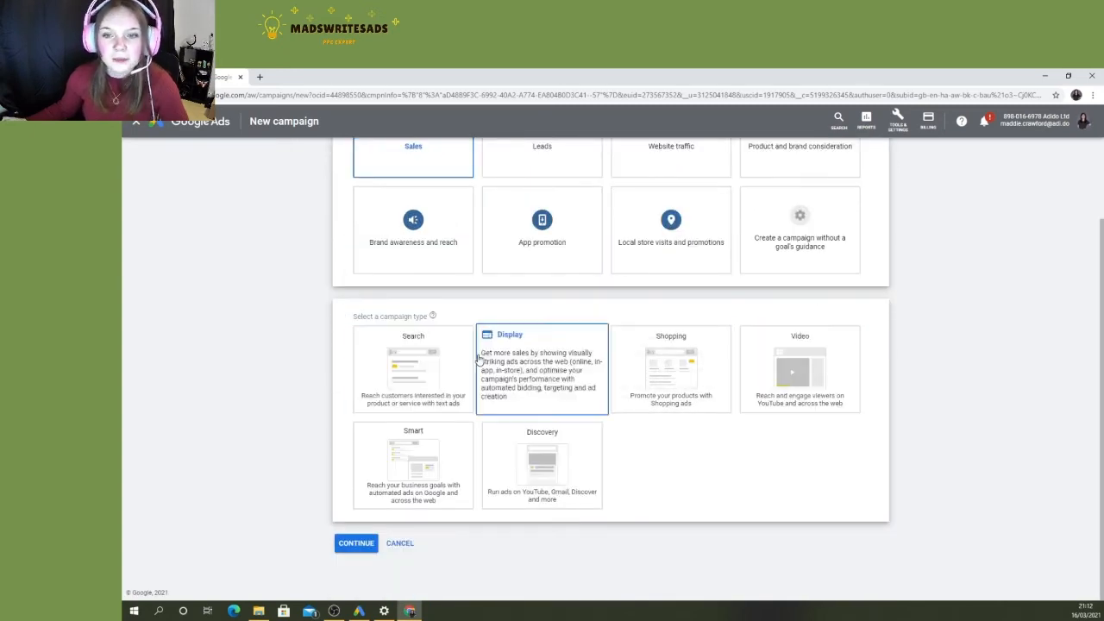
{"action": "left_click", "coordinate": [420, 369]}
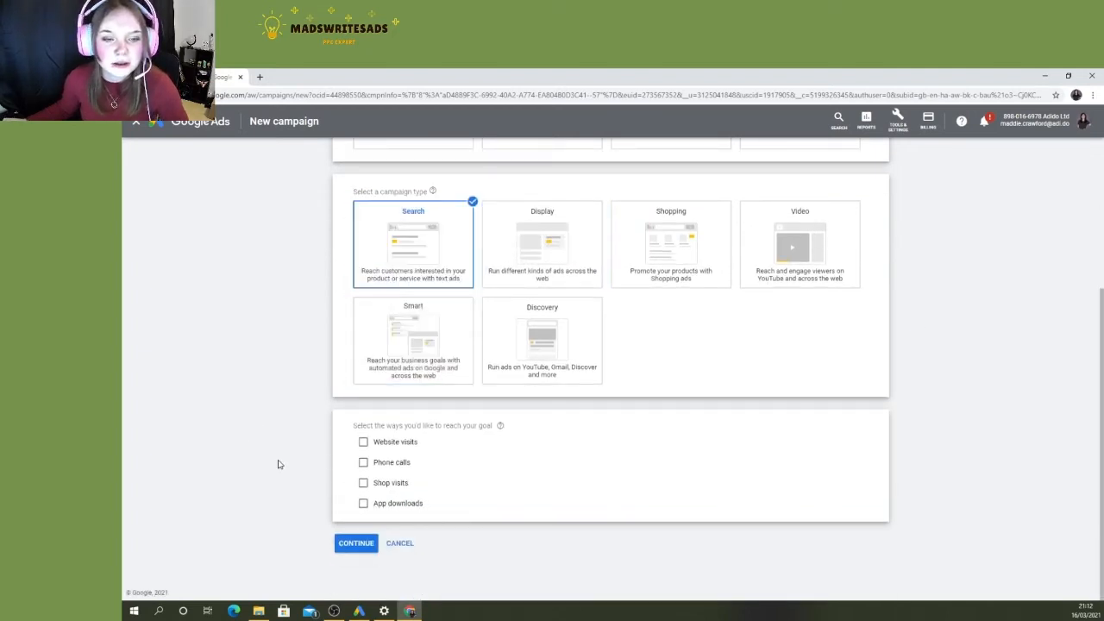
- Try Website visits, Phone calls, Shop visits and App downloads as ways to reach the goal, and clear all four again
{"action": "left_click", "coordinate": [393, 447]}
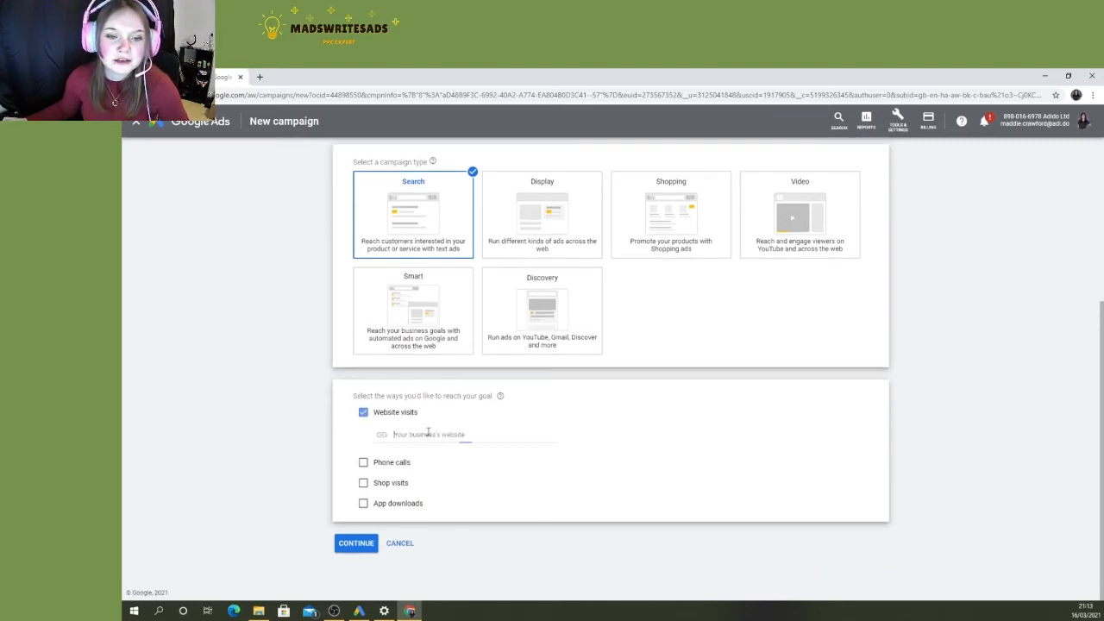
{"action": "left_click", "coordinate": [376, 463]}
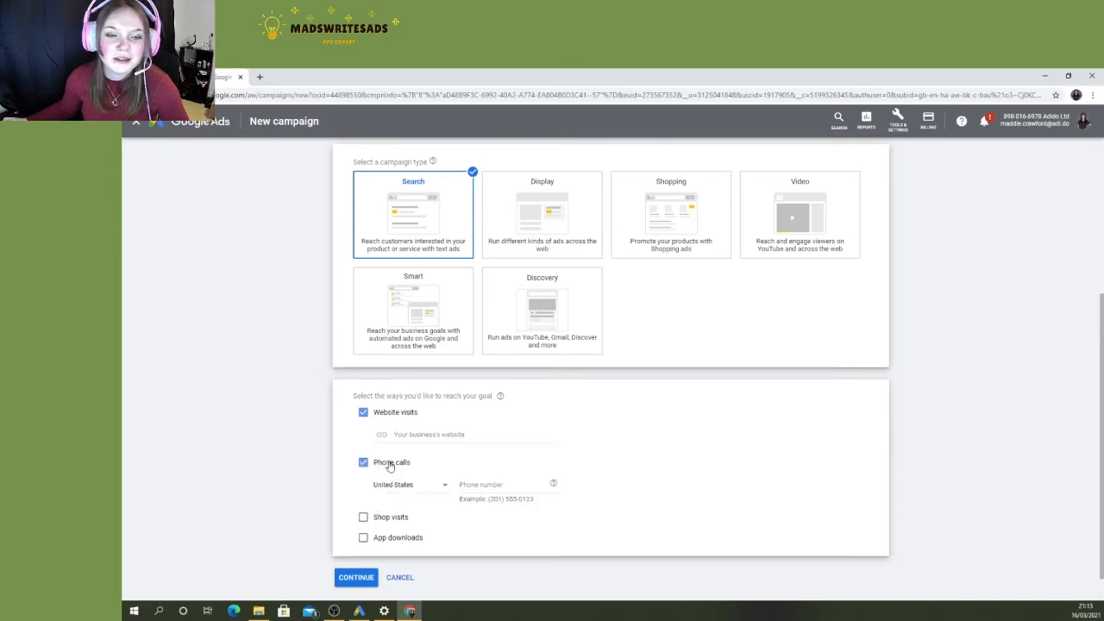
{"action": "left_click", "coordinate": [380, 519]}
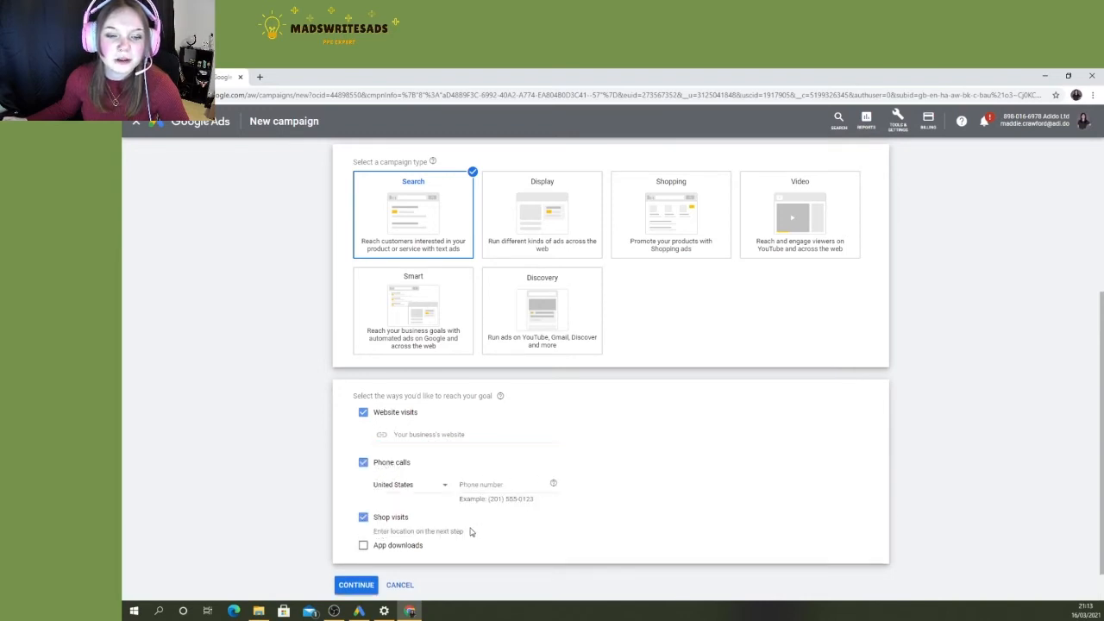
{"action": "left_click", "coordinate": [393, 507]}
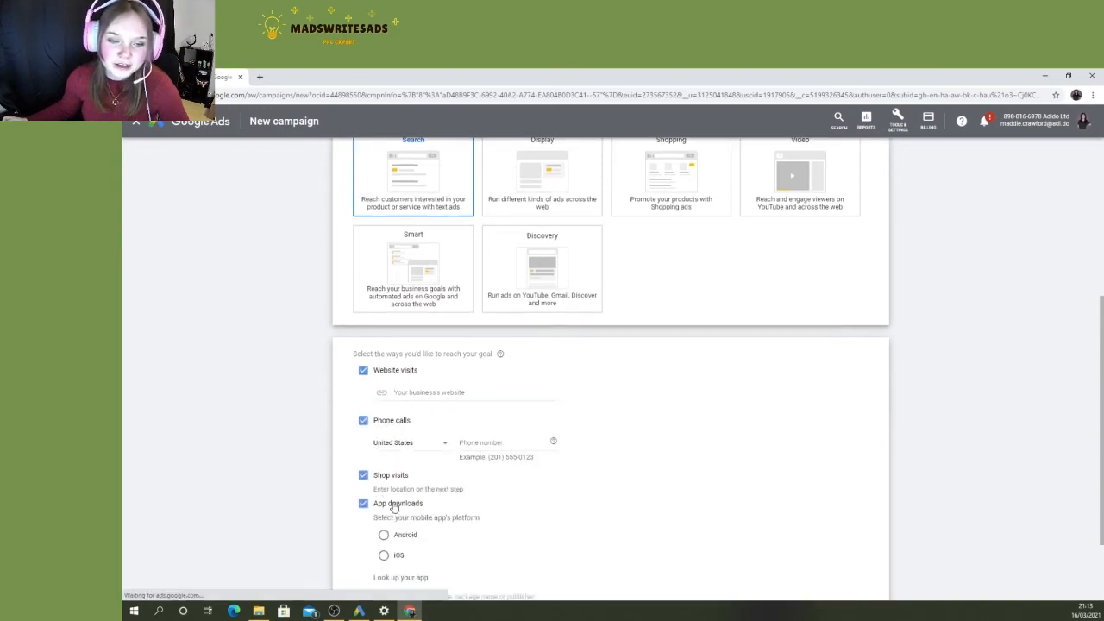
{"action": "left_click", "coordinate": [380, 268]}
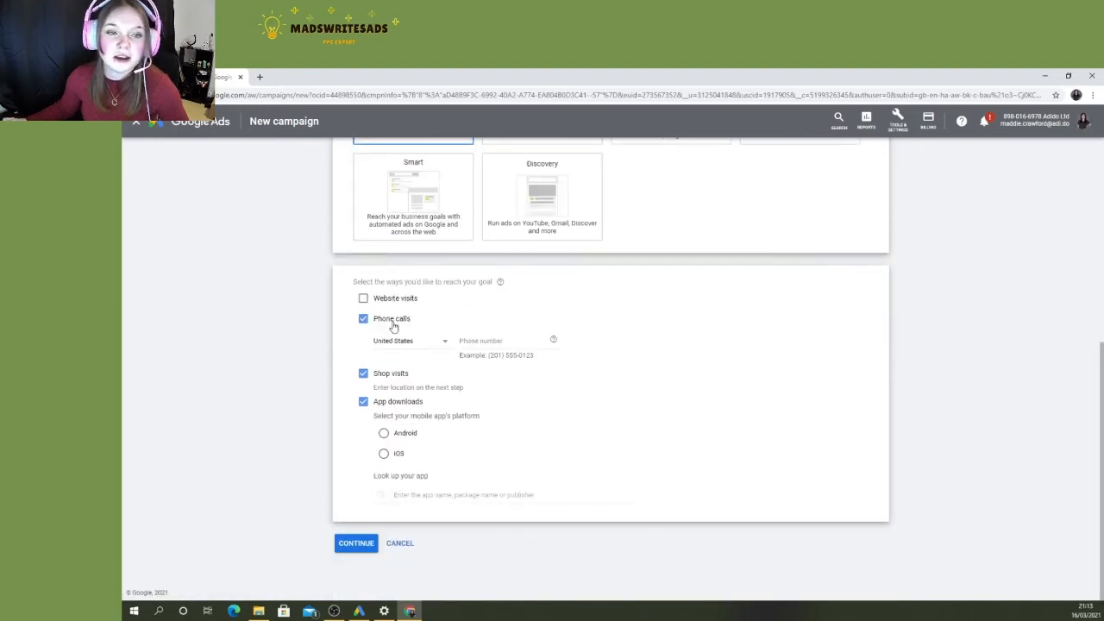
{"action": "left_click", "coordinate": [393, 322]}
{"action": "left_click", "coordinate": [388, 381]}
{"action": "left_click", "coordinate": [390, 407]}
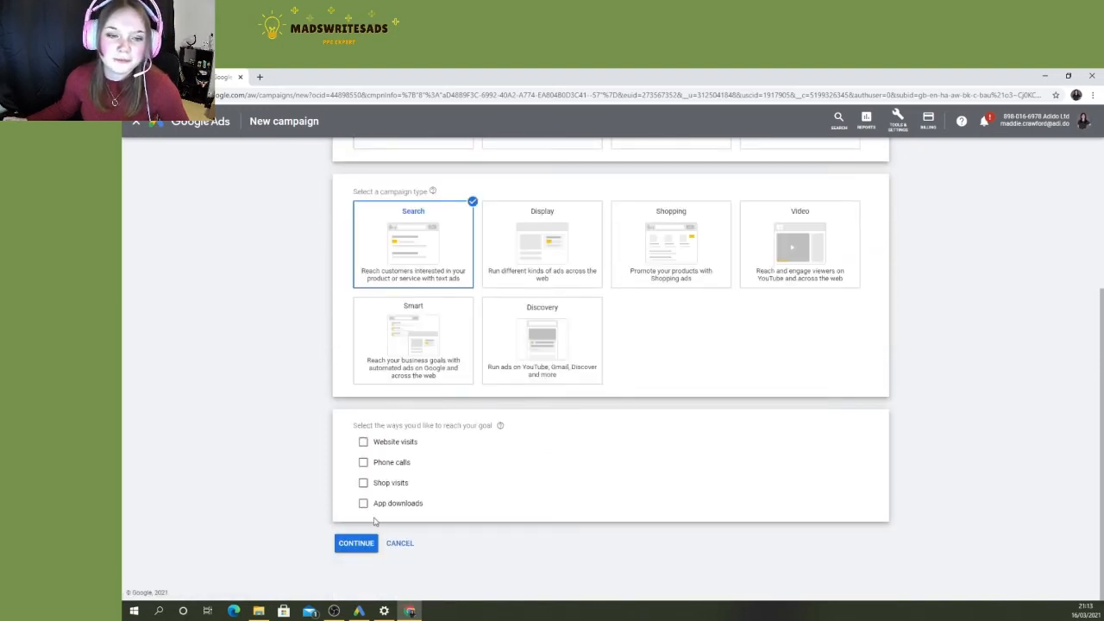
- Continue to the campaign settings and exit the guide about automatically saved drafts
{"action": "left_click", "coordinate": [356, 542]}
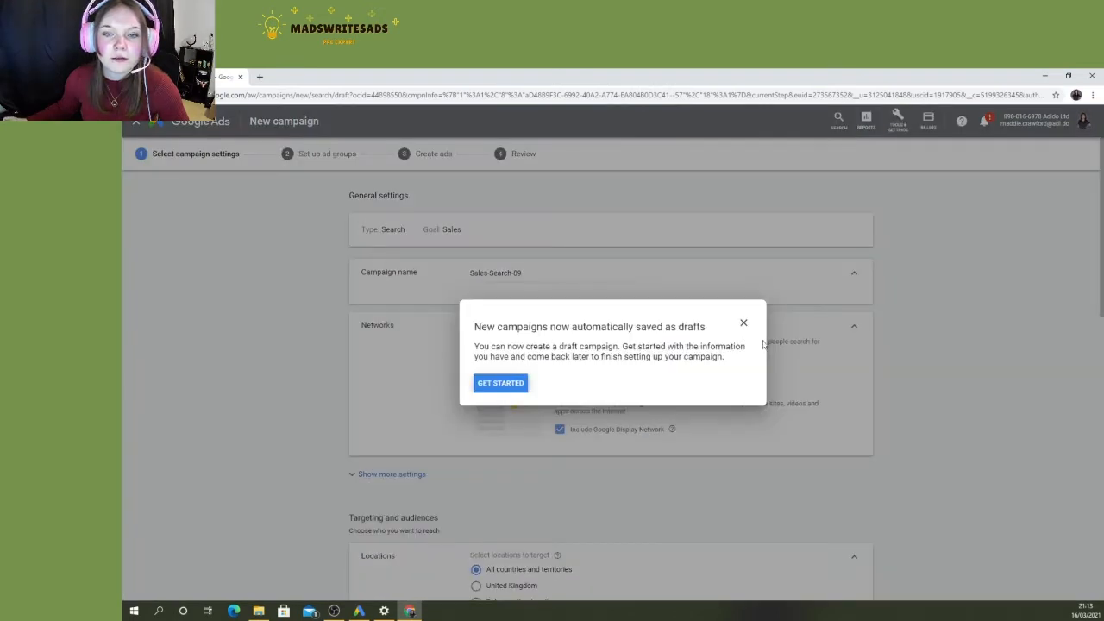
{"action": "left_click", "coordinate": [743, 322]}
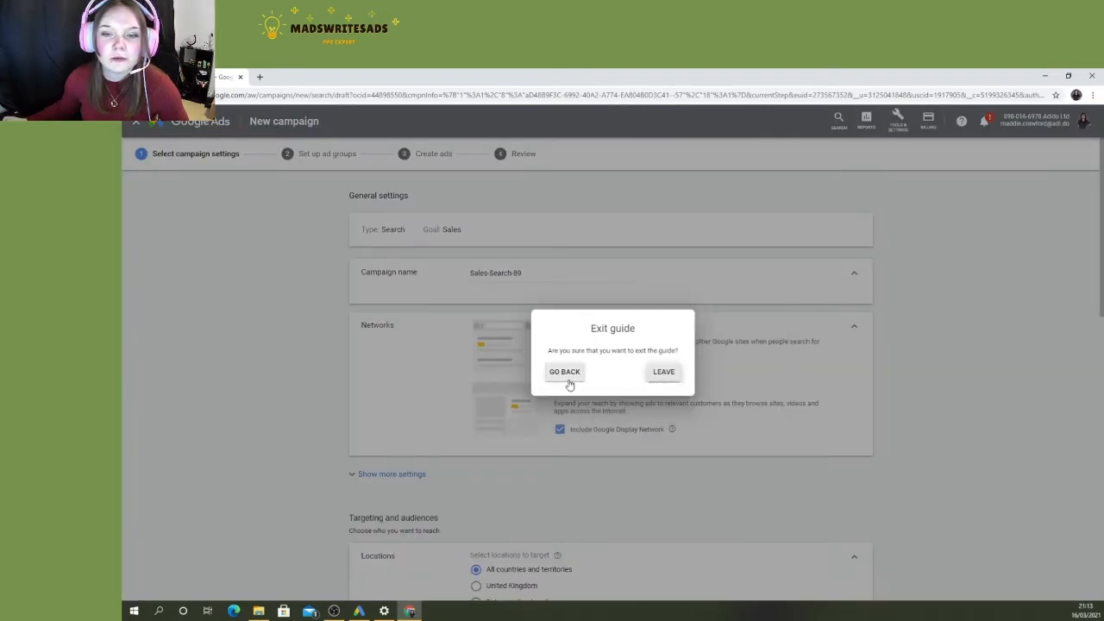
{"action": "left_click", "coordinate": [673, 374]}
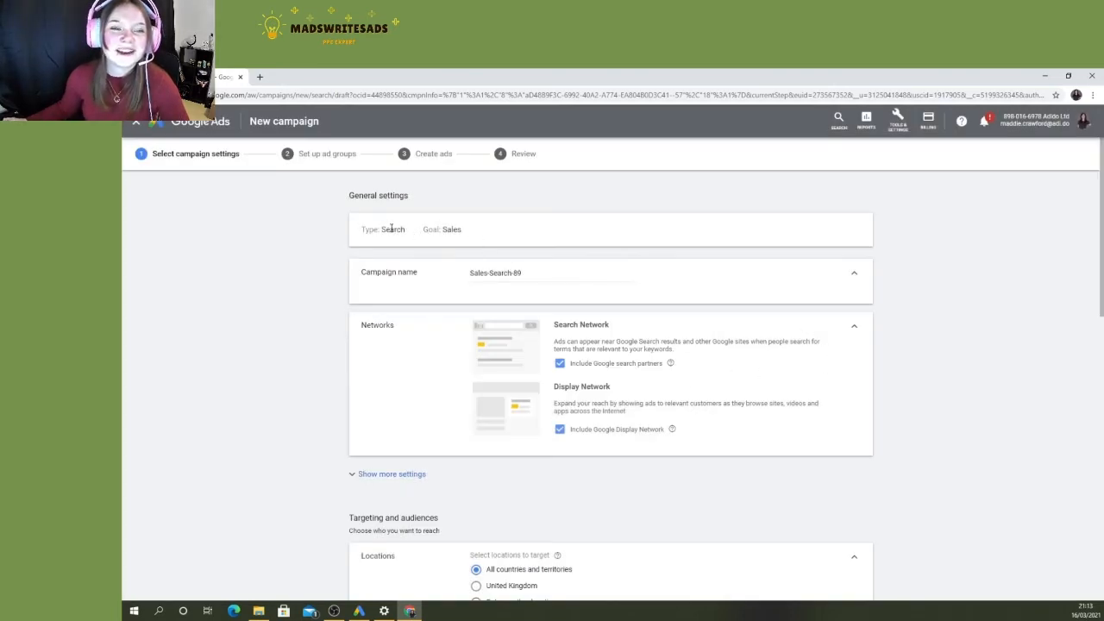
- Name the new campaign "S | Test"
{"action": "triple_click", "coordinate": [523, 274]}
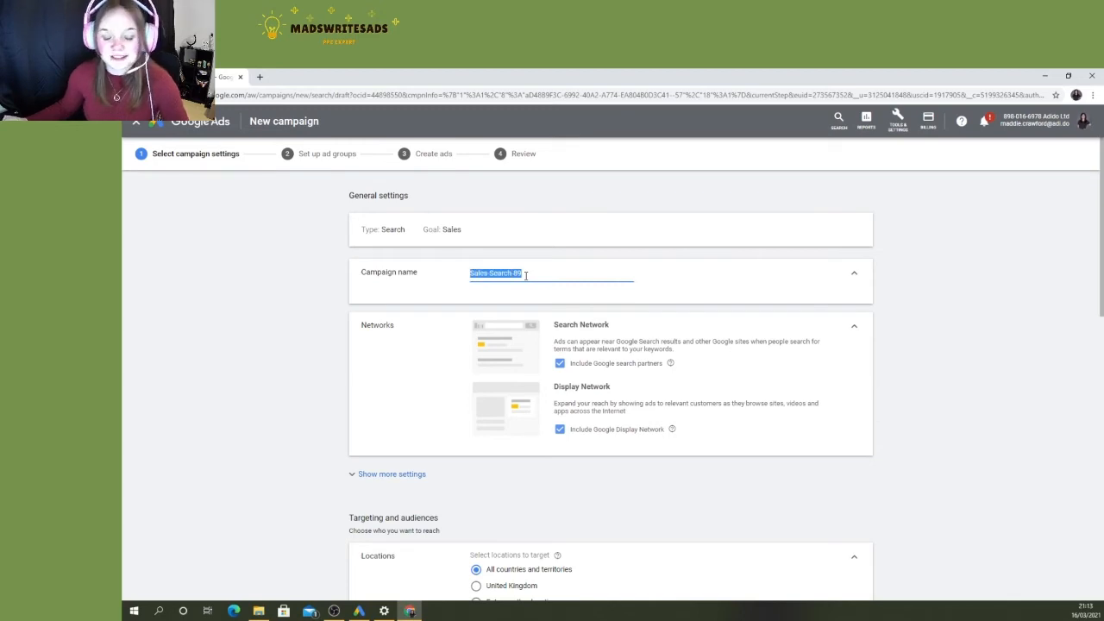
{"action": "type", "text": "S"}
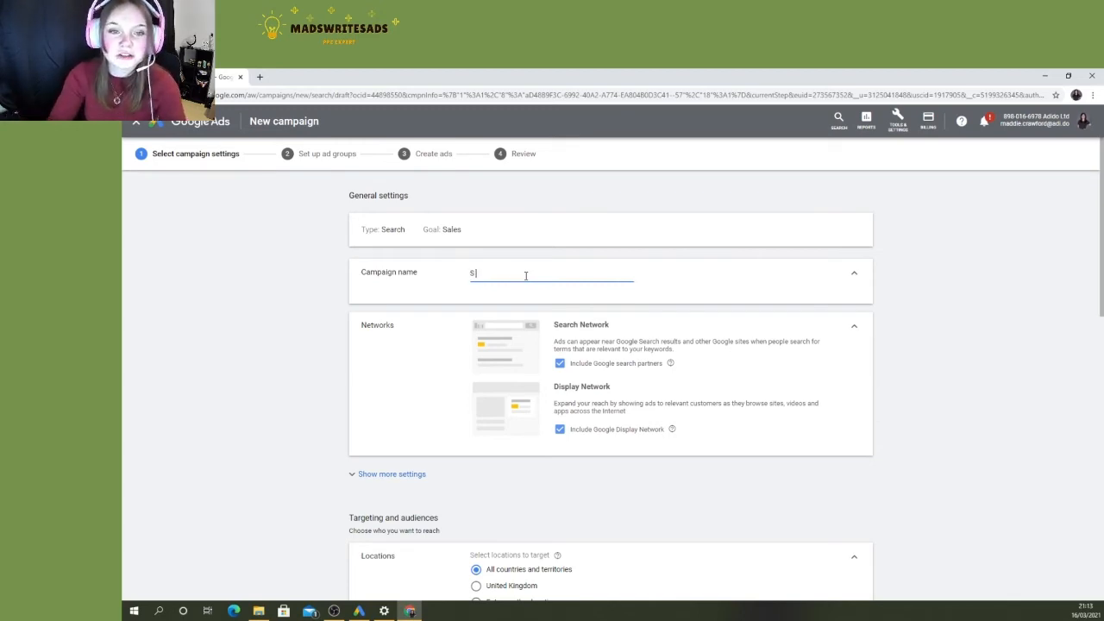
{"action": "type", "text": " | Test"}
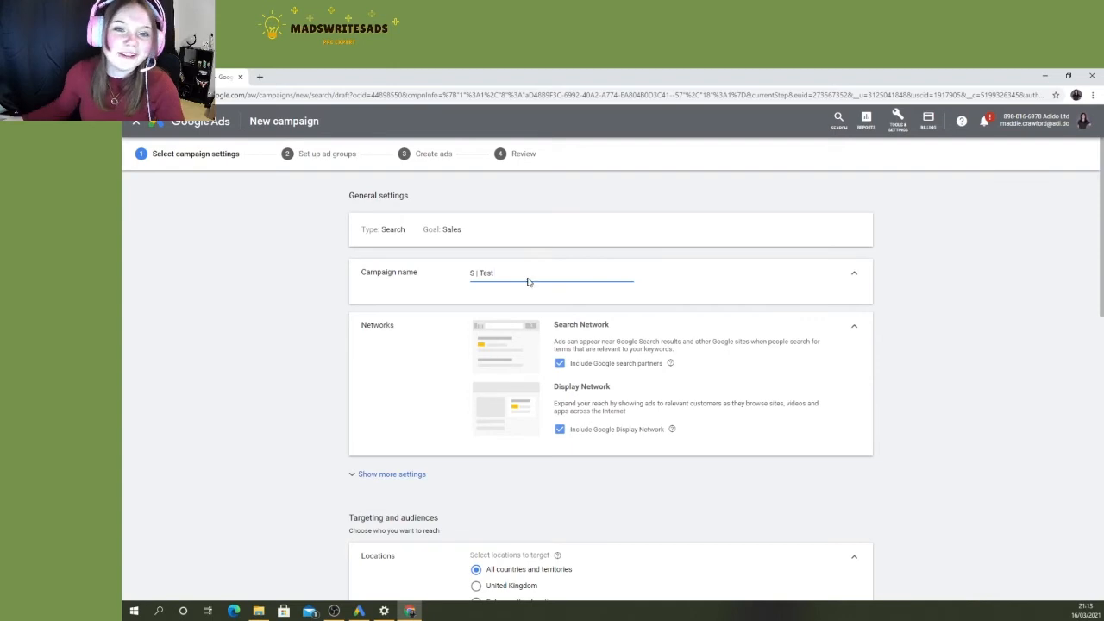
{"action": "left_click", "coordinate": [268, 339]}
- Exclude the Google Display Network from the campaign's networks and read the network descriptions
{"action": "scroll", "coordinate": [377, 330], "scroll_direction": "down", "scroll_amount": 1}
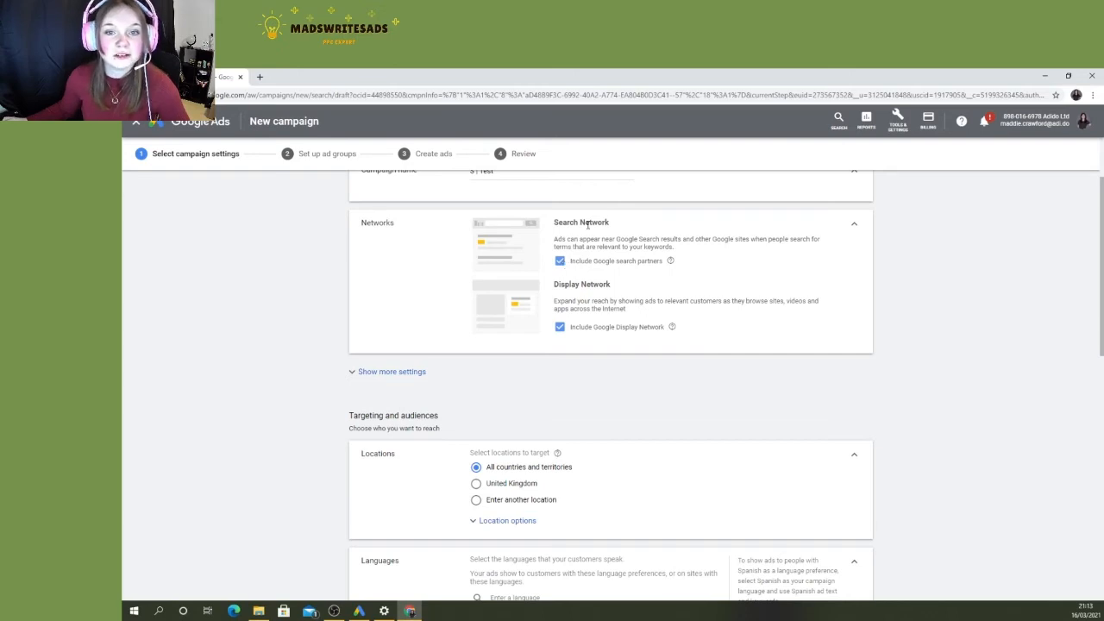
{"action": "left_click", "coordinate": [560, 328]}
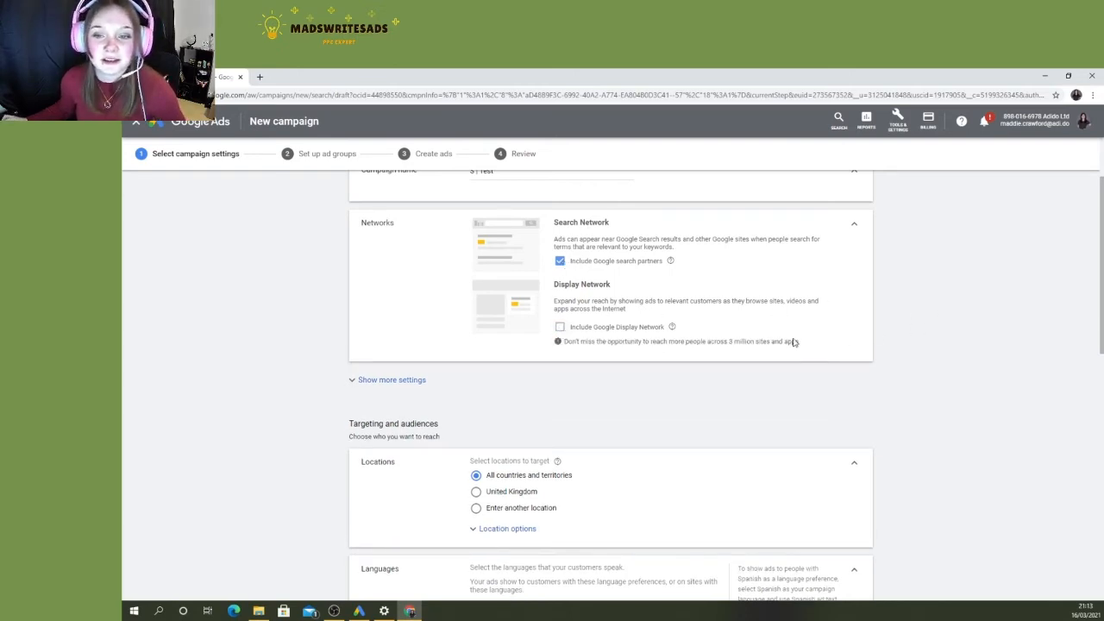
{"action": "left_click_drag", "start_coordinate": [730, 343], "coordinate": [749, 342]}
{"action": "left_click", "coordinate": [910, 329]}
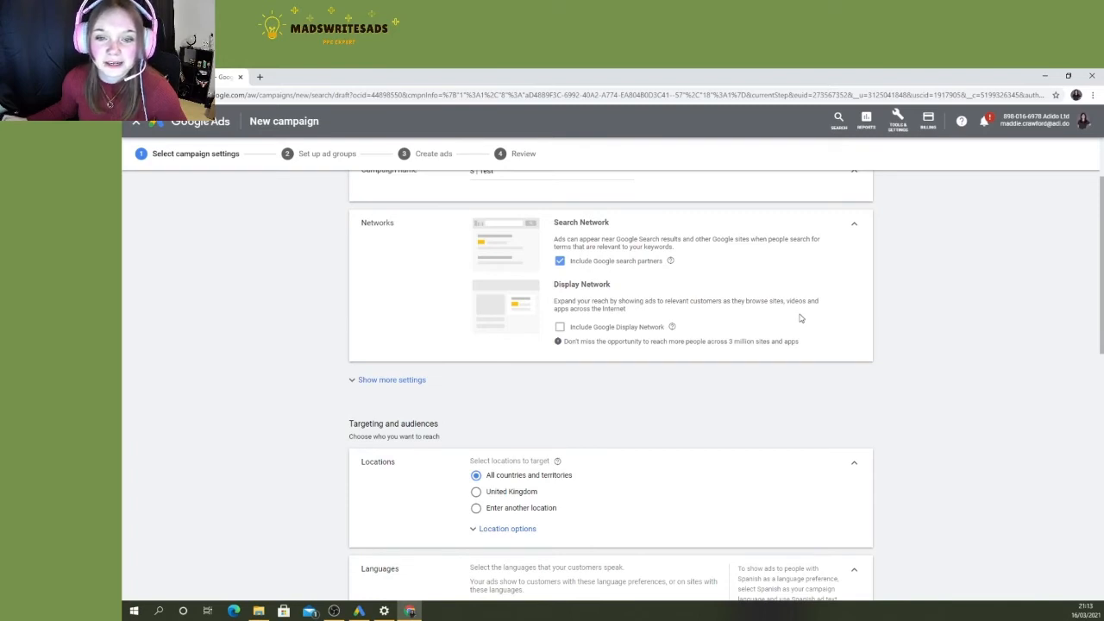
{"action": "left_click_drag", "start_coordinate": [567, 309], "coordinate": [625, 309]}
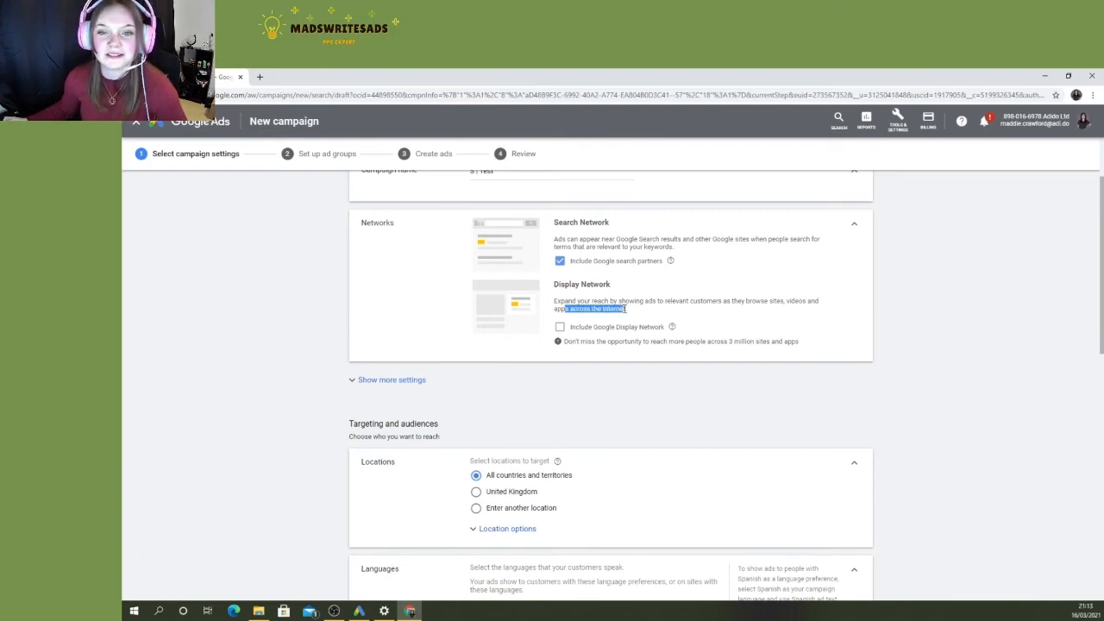
{"action": "left_click", "coordinate": [685, 313]}
- Target the United Kingdom as the campaign location and expand the location options to check the target and exclude settings
{"action": "scroll", "coordinate": [556, 352], "scroll_direction": "down", "scroll_amount": 4}
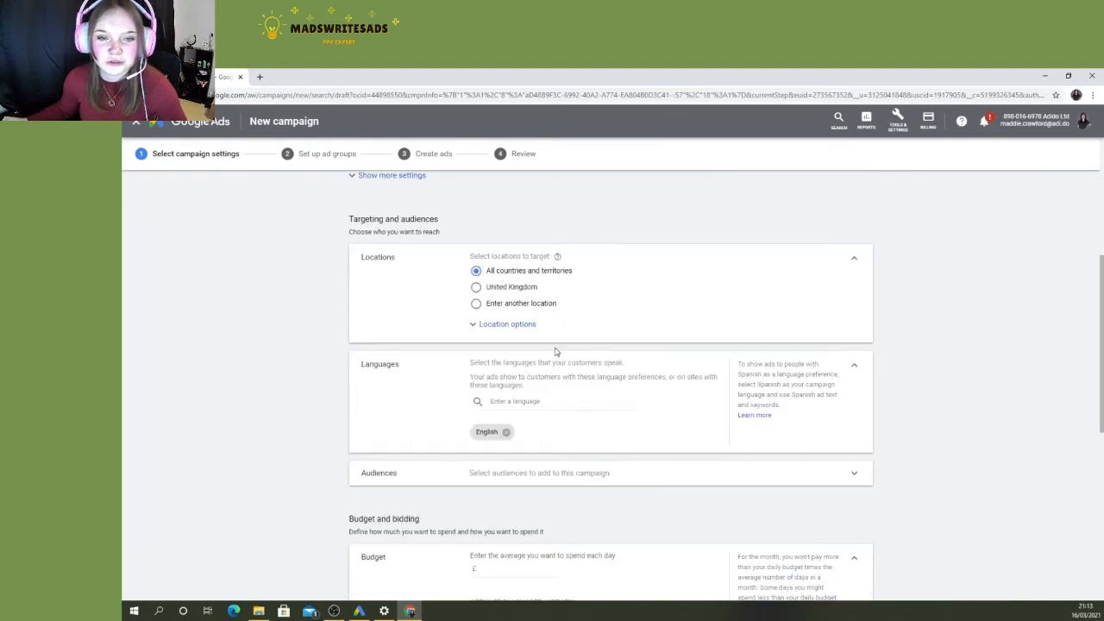
{"action": "left_click", "coordinate": [509, 289]}
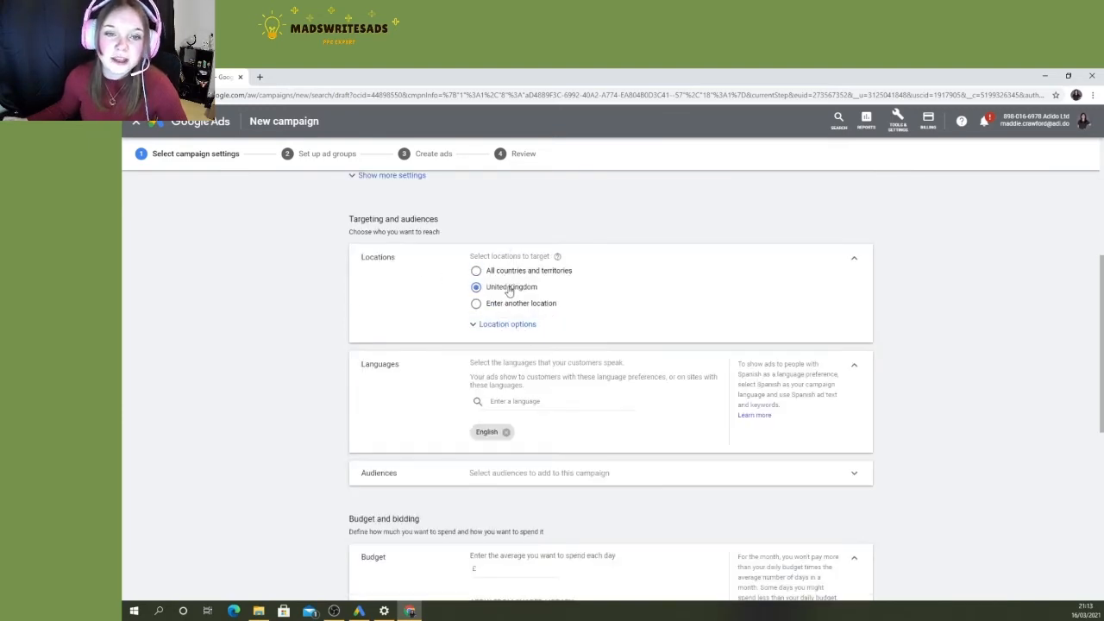
{"action": "left_click", "coordinate": [515, 273]}
{"action": "left_click", "coordinate": [521, 289]}
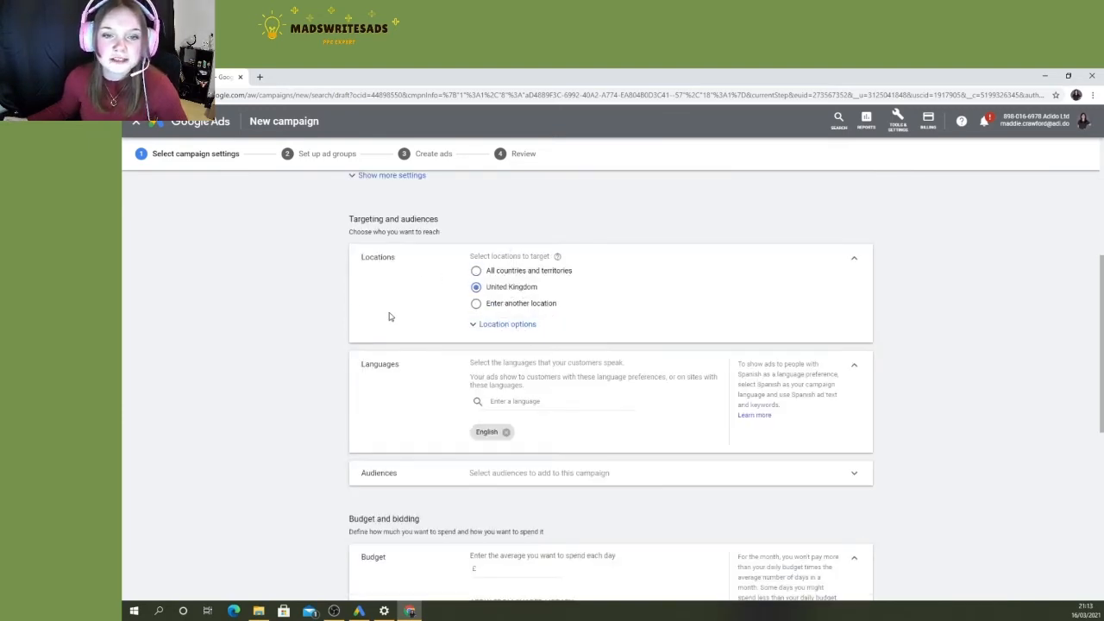
{"action": "left_click", "coordinate": [493, 324]}
{"action": "scroll", "coordinate": [447, 330], "scroll_direction": "down", "scroll_amount": 2}
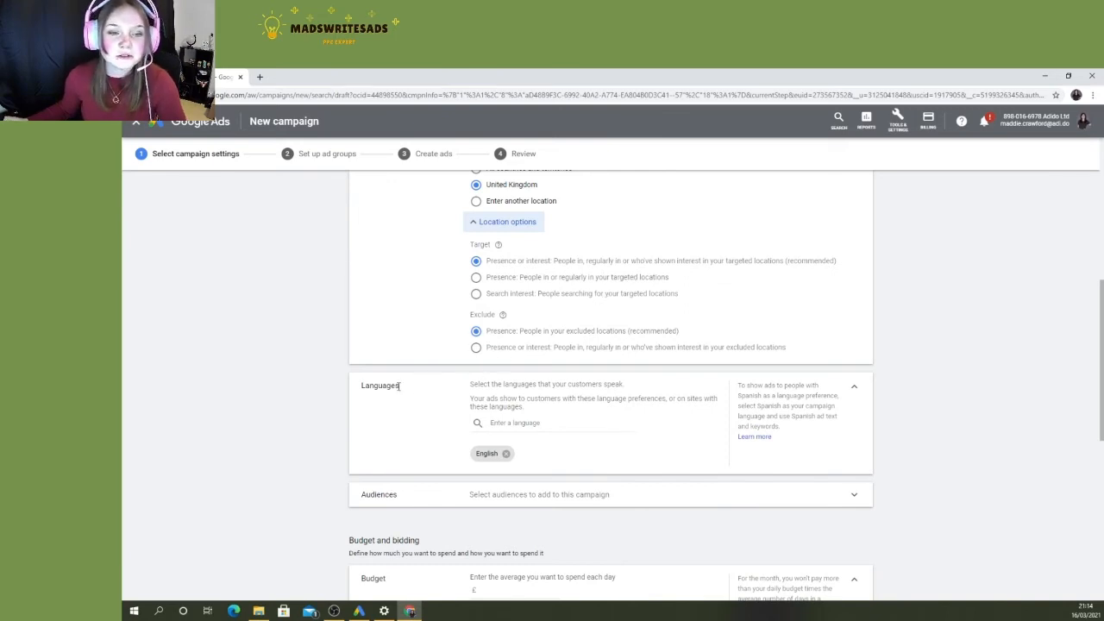
- Check the list of languages that can be selected for the campaign's customers
{"action": "scroll", "coordinate": [458, 388], "scroll_direction": "down", "scroll_amount": 1}
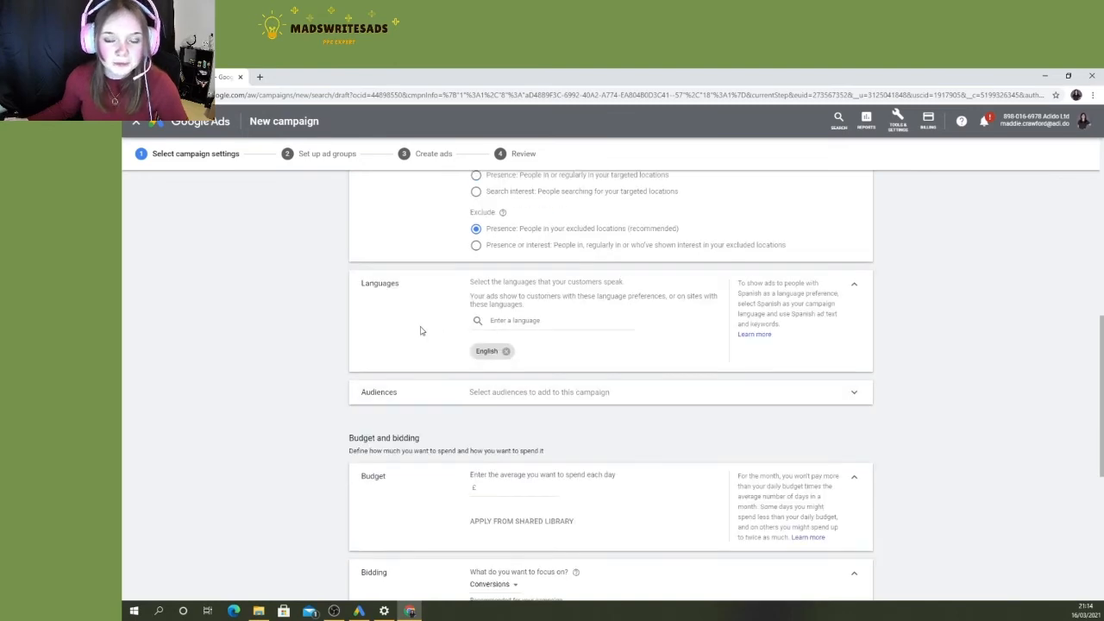
{"action": "left_click", "coordinate": [507, 329]}
{"action": "scroll", "coordinate": [523, 371], "scroll_direction": "down", "scroll_amount": 2}
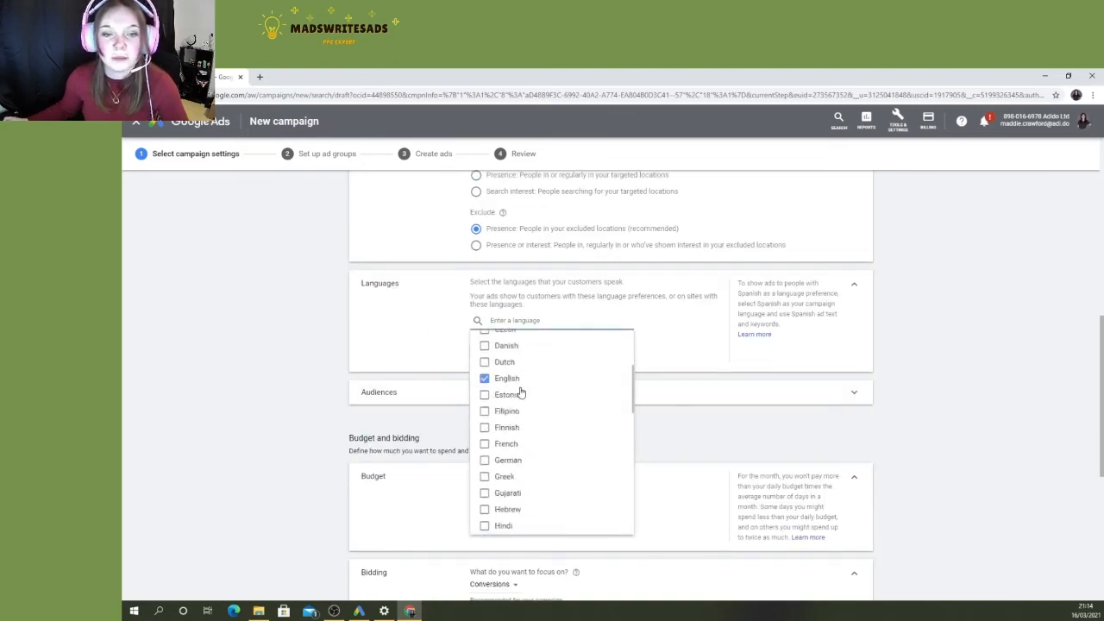
{"action": "scroll", "coordinate": [521, 393], "scroll_direction": "down", "scroll_amount": 5}
{"action": "left_click", "coordinate": [315, 379]}
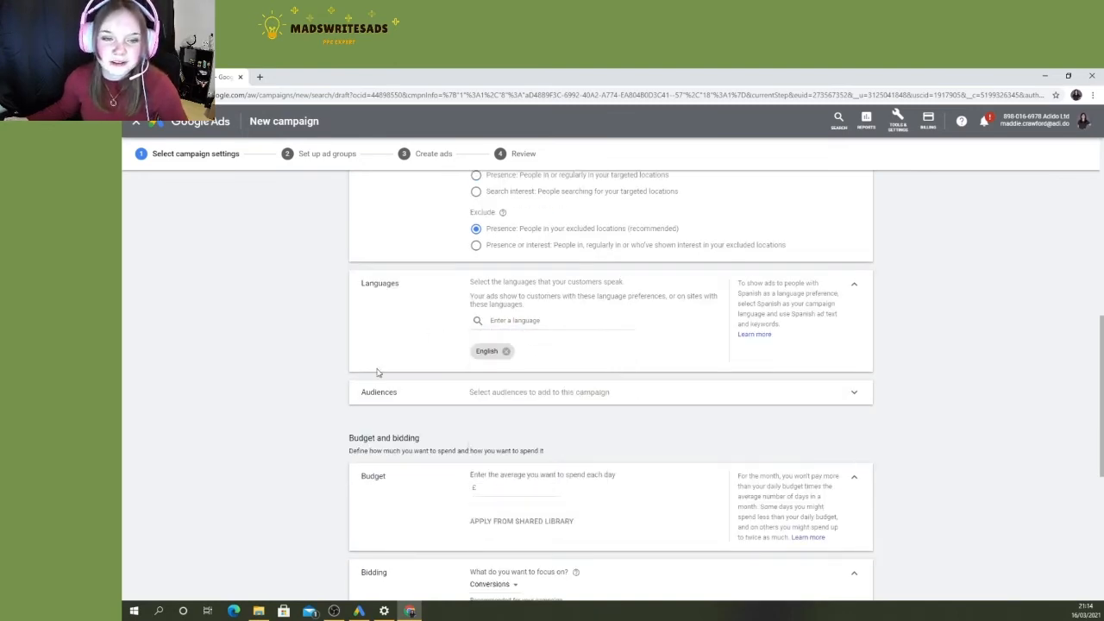
- Keep the campaign's audience setting on Observation after trying Targeting, and add all audiences from the Recent and ideas list
{"action": "left_click", "coordinate": [681, 389]}
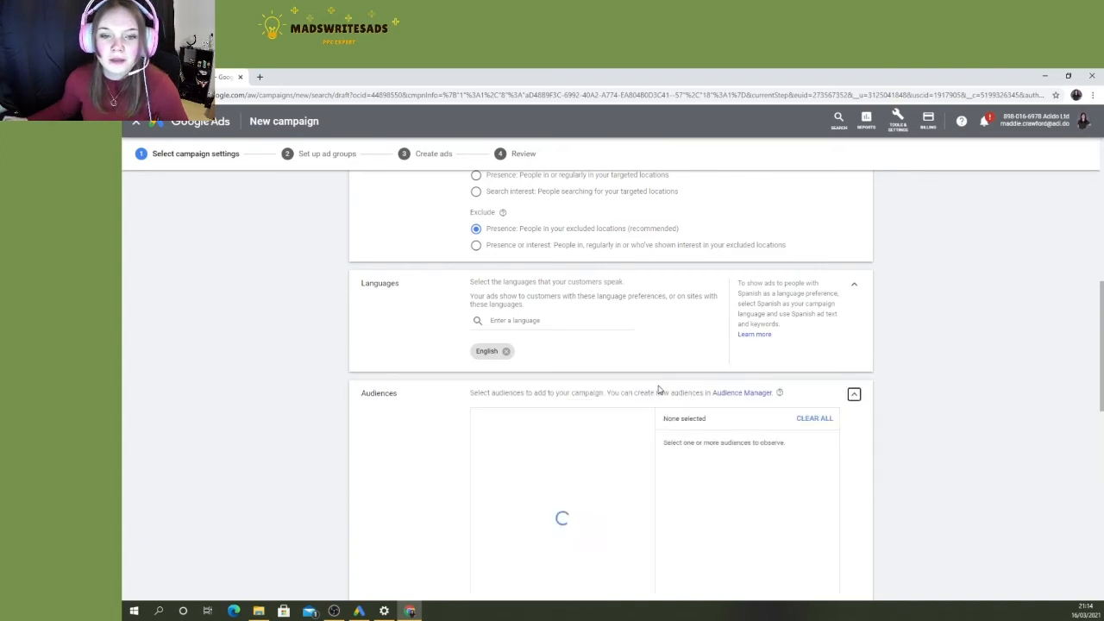
{"action": "scroll", "coordinate": [653, 388], "scroll_direction": "down", "scroll_amount": 3}
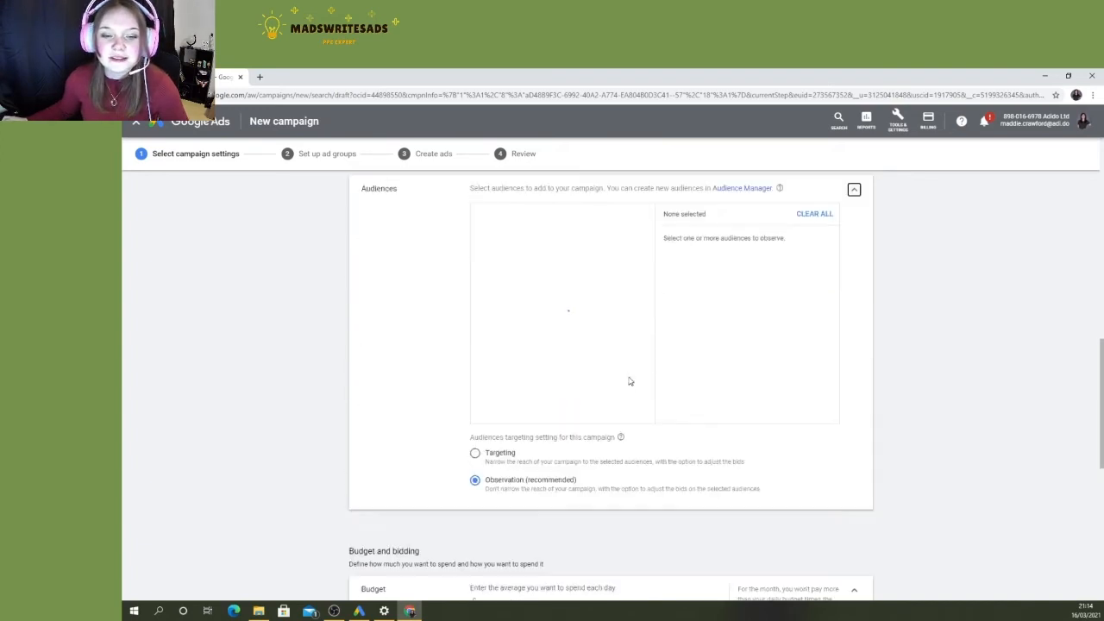
{"action": "left_click", "coordinate": [567, 464]}
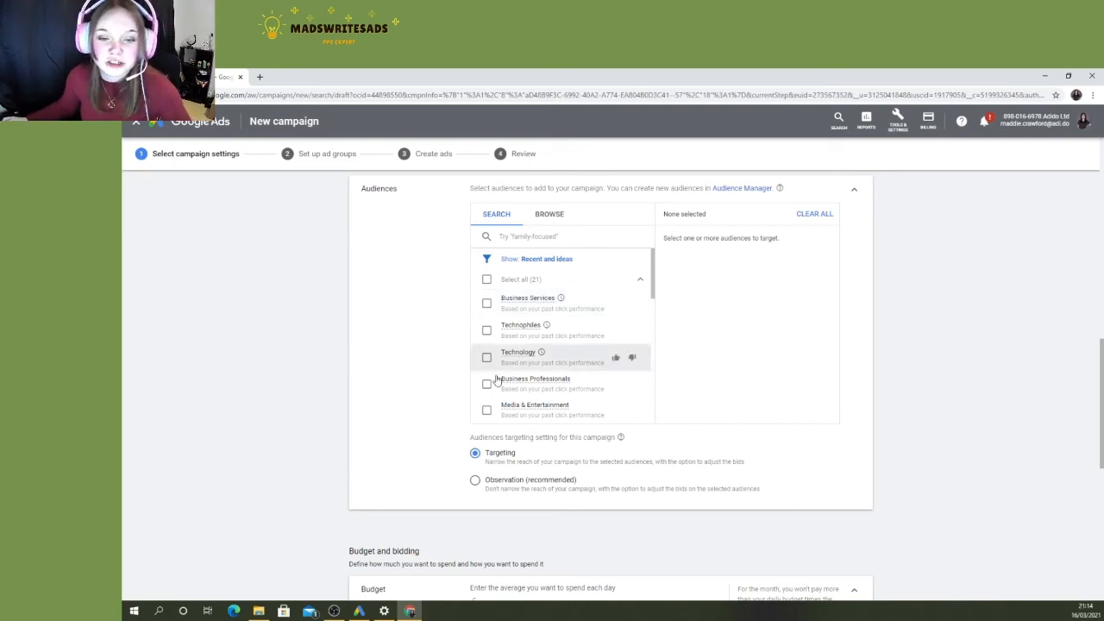
{"action": "left_click", "coordinate": [509, 495]}
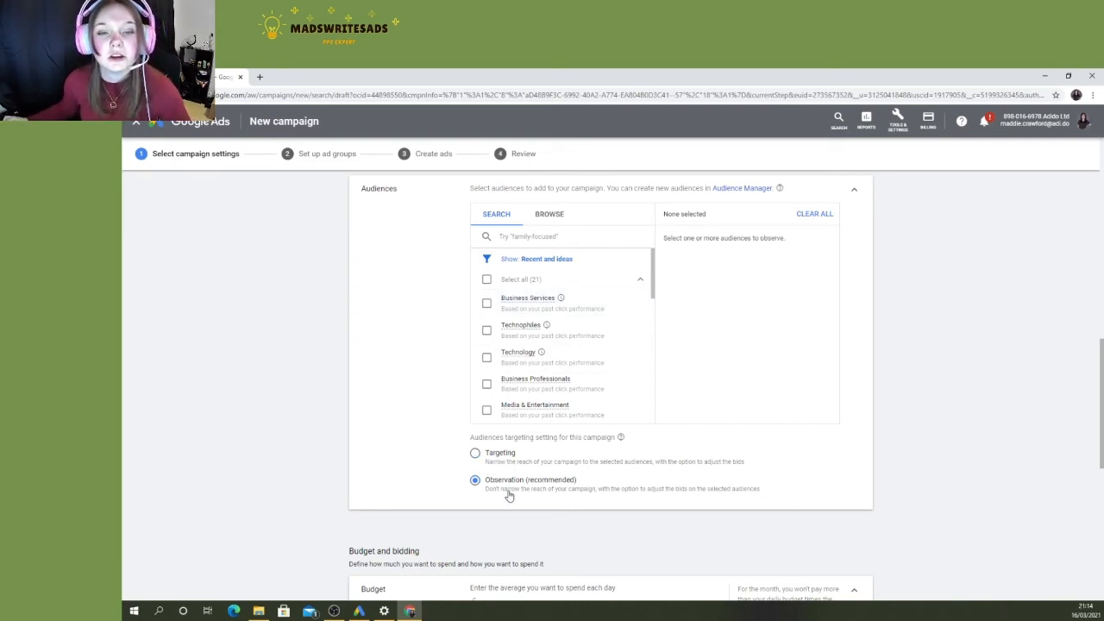
{"action": "mouse_move", "coordinate": [536, 304]}
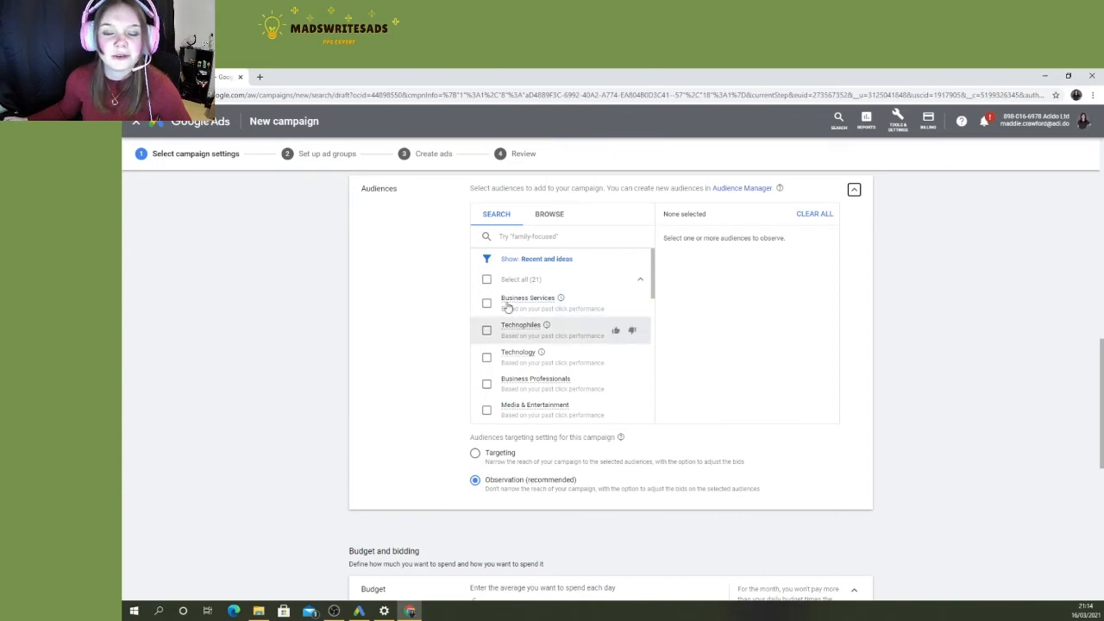
{"action": "left_click", "coordinate": [594, 281]}
- Review the audiences added to the campaign, the details of the Business Services audience and the audience targeting setting
{"action": "scroll", "coordinate": [690, 328], "scroll_direction": "down", "scroll_amount": 8}
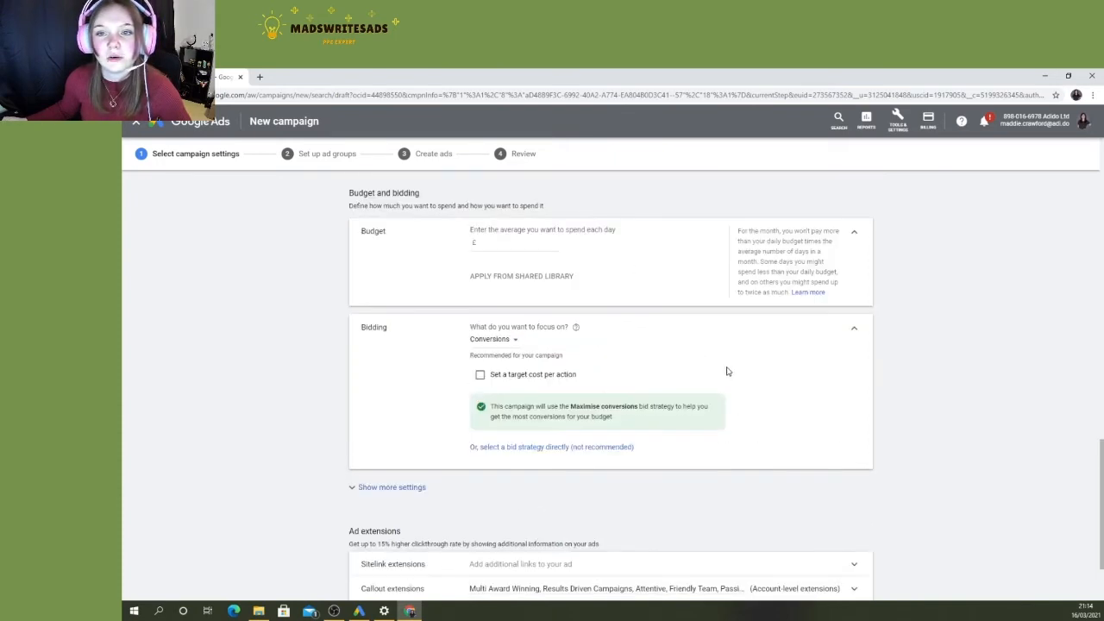
{"action": "scroll", "coordinate": [727, 371], "scroll_direction": "up", "scroll_amount": 5}
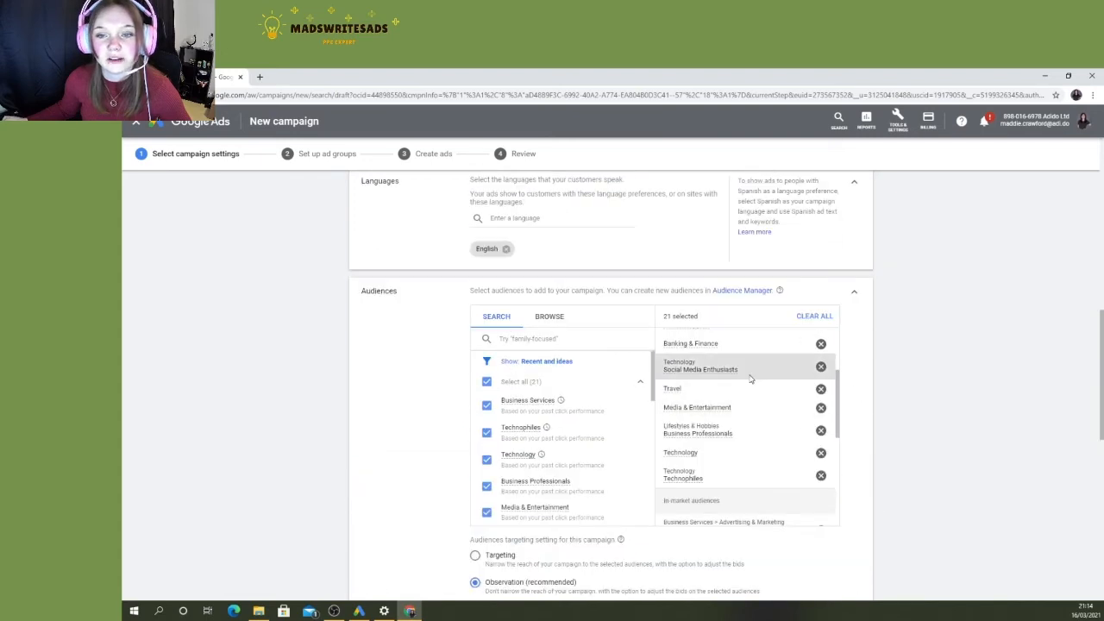
{"action": "scroll", "coordinate": [749, 388], "scroll_direction": "up", "scroll_amount": 4}
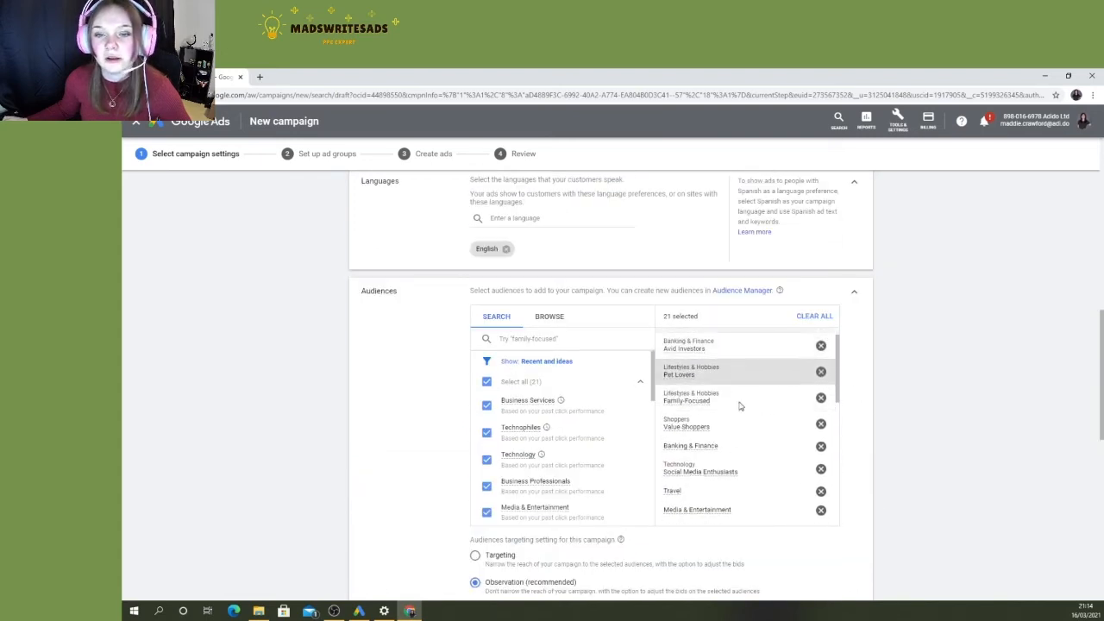
{"action": "scroll", "coordinate": [771, 392], "scroll_direction": "down", "scroll_amount": 2}
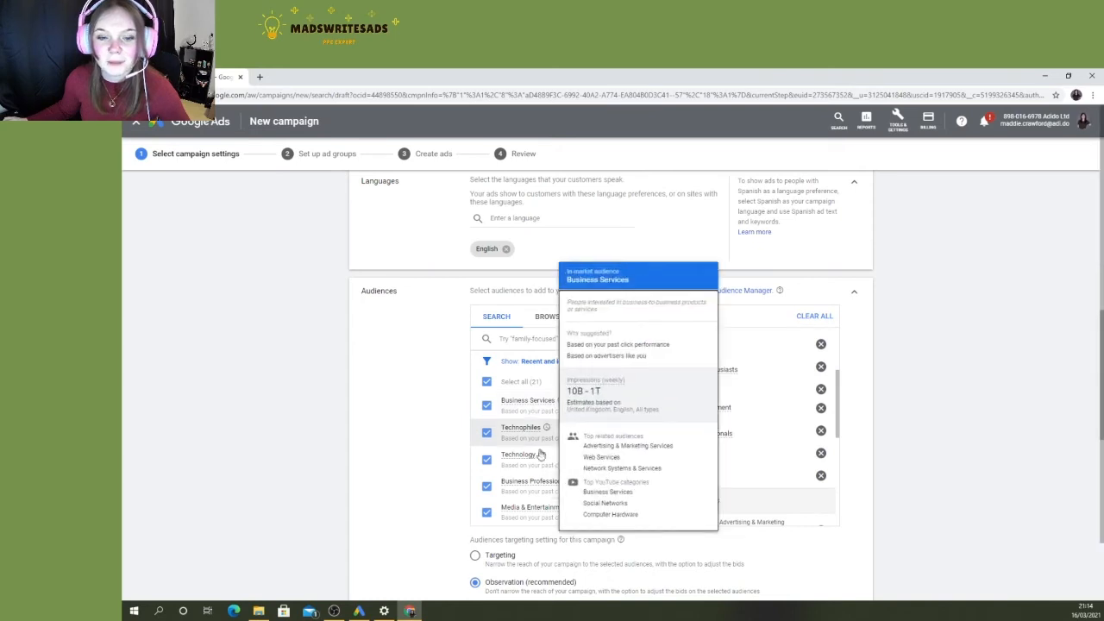
{"action": "scroll", "coordinate": [444, 456], "scroll_direction": "down", "scroll_amount": 1}
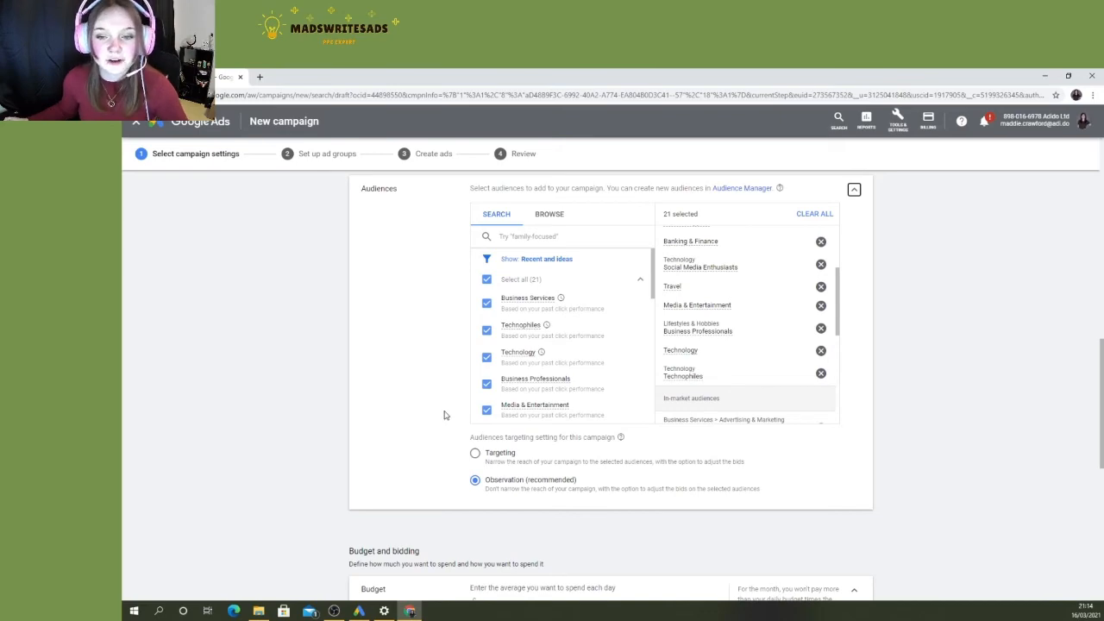
{"action": "scroll", "coordinate": [445, 415], "scroll_direction": "down", "scroll_amount": 3}
{"action": "scroll", "coordinate": [428, 429], "scroll_direction": "up", "scroll_amount": 2}
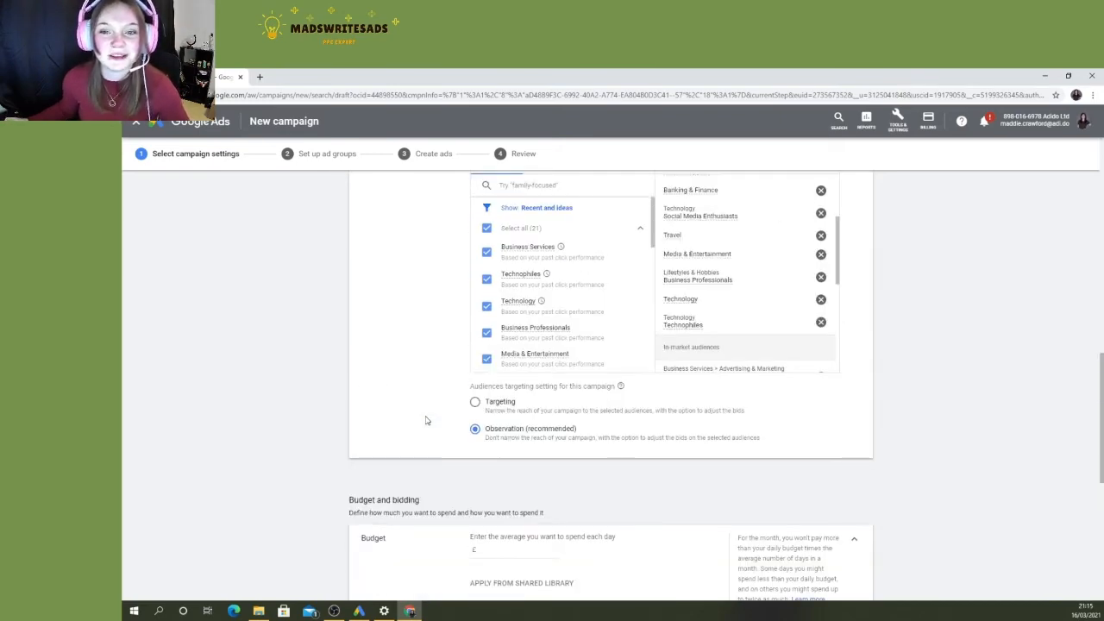
{"action": "scroll", "coordinate": [425, 420], "scroll_direction": "up", "scroll_amount": 1}
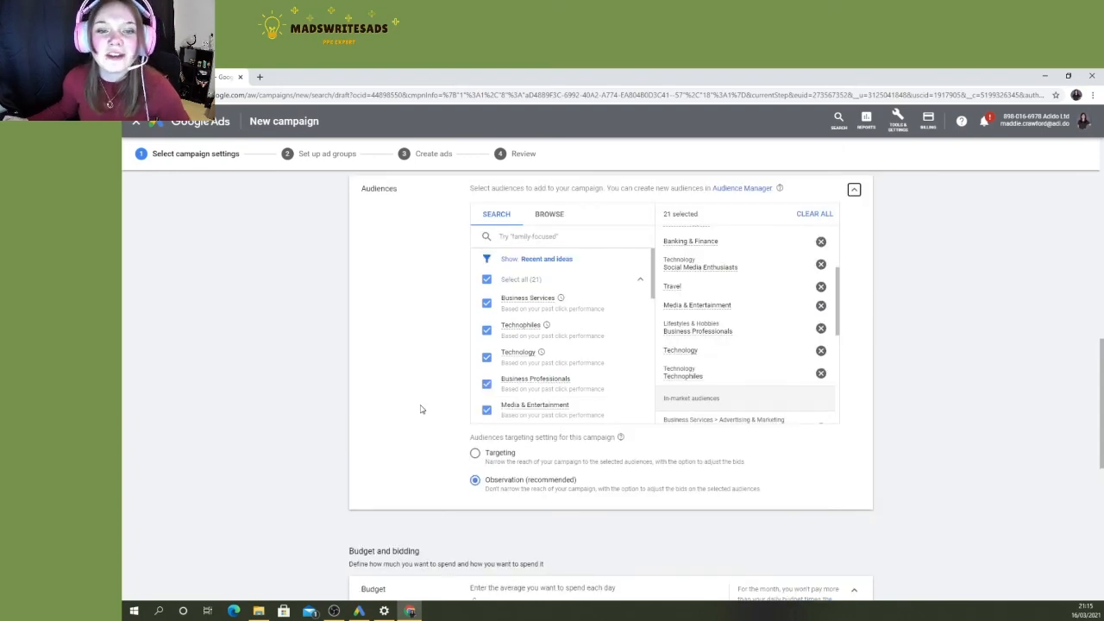
{"action": "mouse_move", "coordinate": [523, 411]}
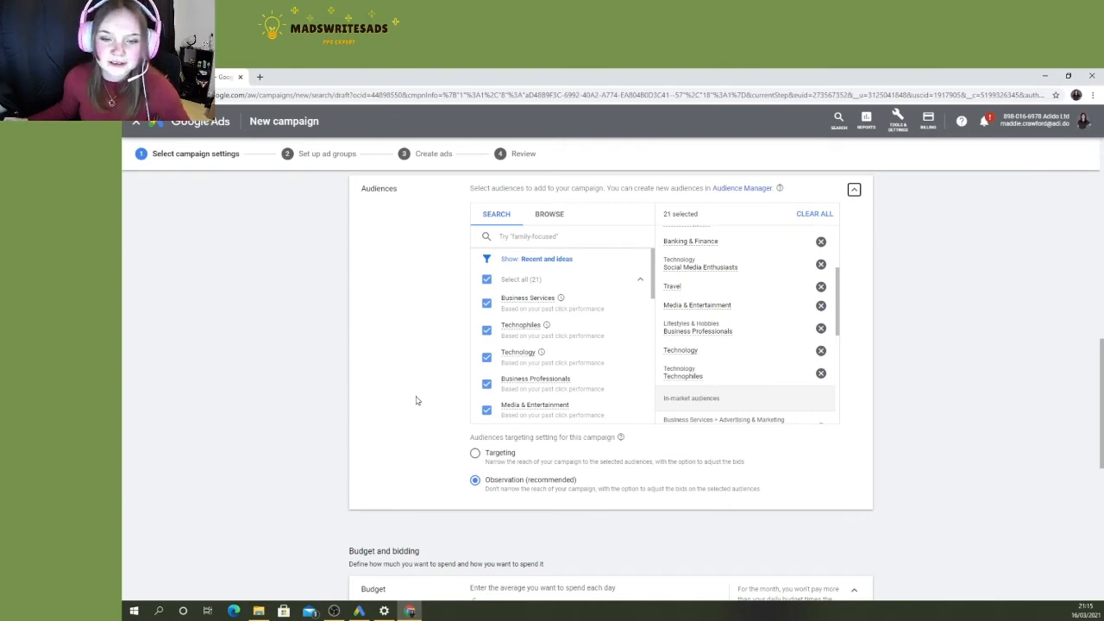
- Set the campaign's average daily budget to £10
{"action": "scroll", "coordinate": [416, 400], "scroll_direction": "down", "scroll_amount": 3}
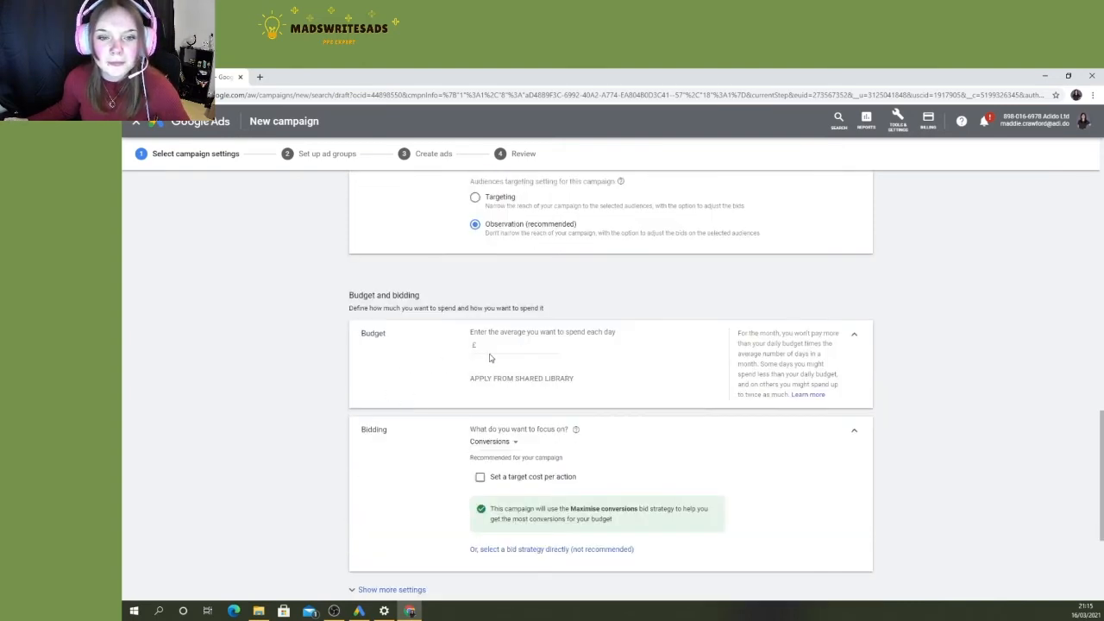
{"action": "left_click", "coordinate": [505, 345]}
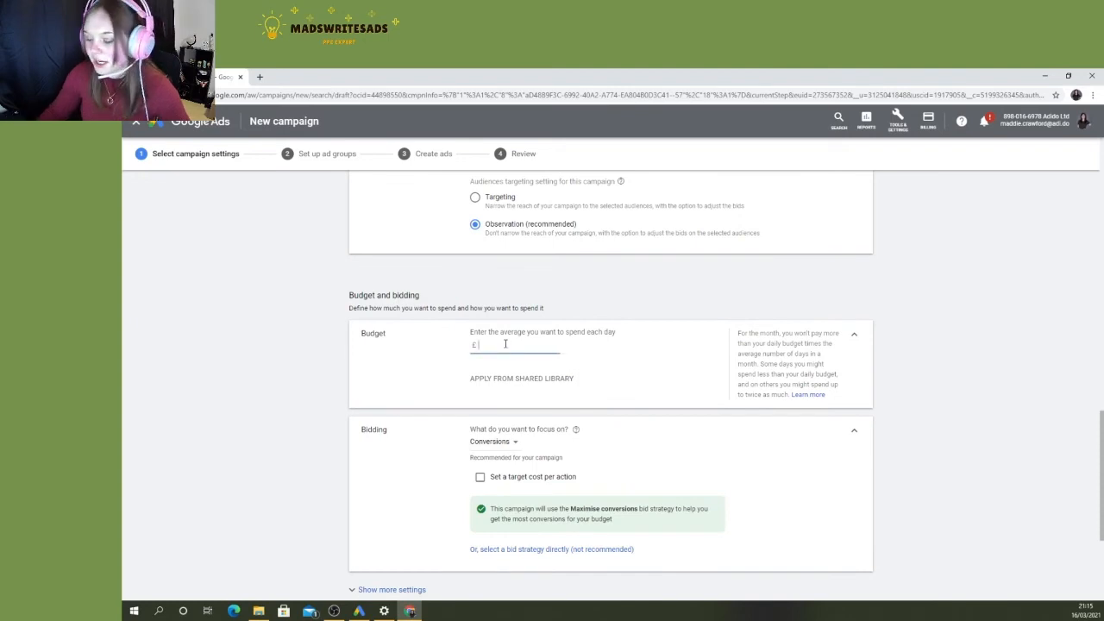
{"action": "type", "text": "10"}
{"action": "left_click", "coordinate": [328, 364]}
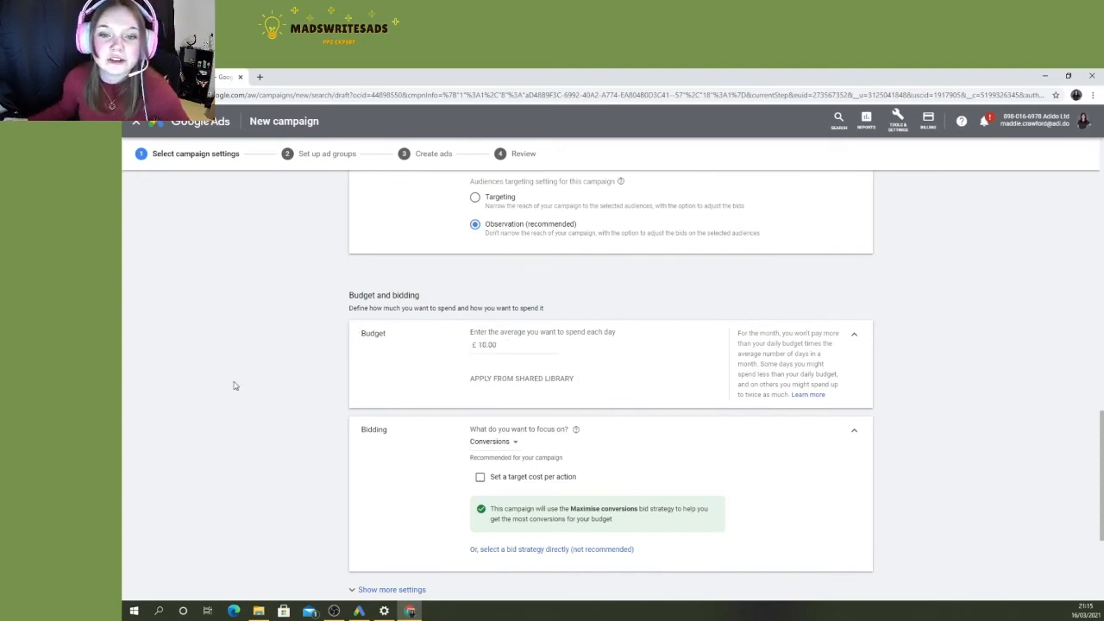
- Check the focus options offered for the campaign's bidding, such as conversions, clicks and impression share
{"action": "scroll", "coordinate": [234, 387], "scroll_direction": "down", "scroll_amount": 2}
{"action": "left_click", "coordinate": [492, 288]}
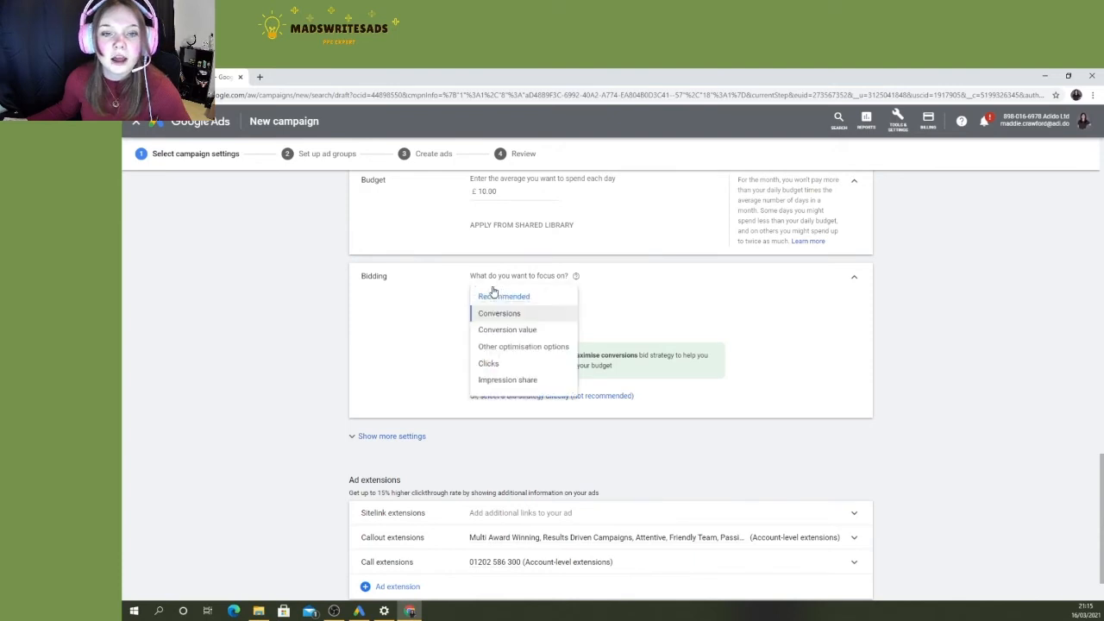
{"action": "left_click", "coordinate": [683, 283]}
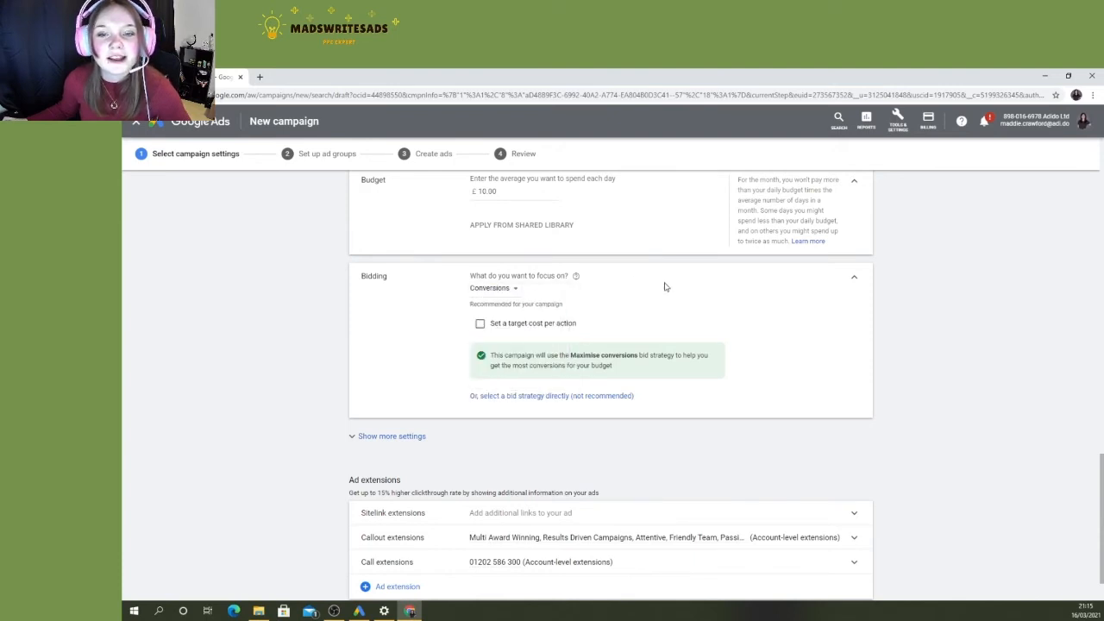
{"action": "left_click", "coordinate": [514, 291]}
{"action": "left_click", "coordinate": [435, 308]}
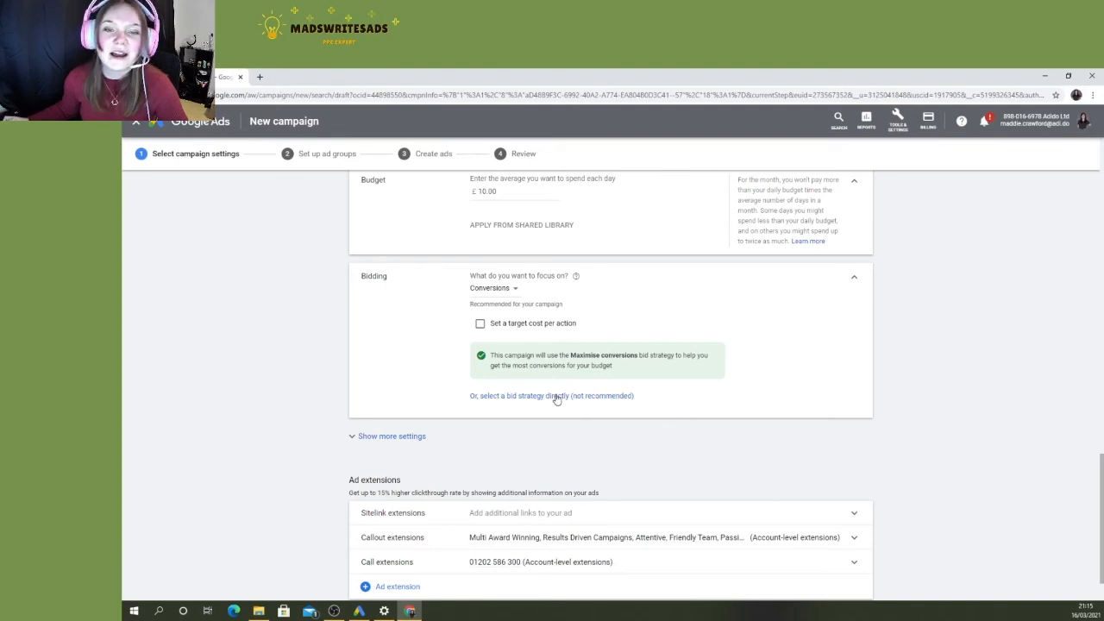
- Select the bid strategy directly and set it to Manual CPC after reading the Maximise conversions description
{"action": "left_click", "coordinate": [556, 397]}
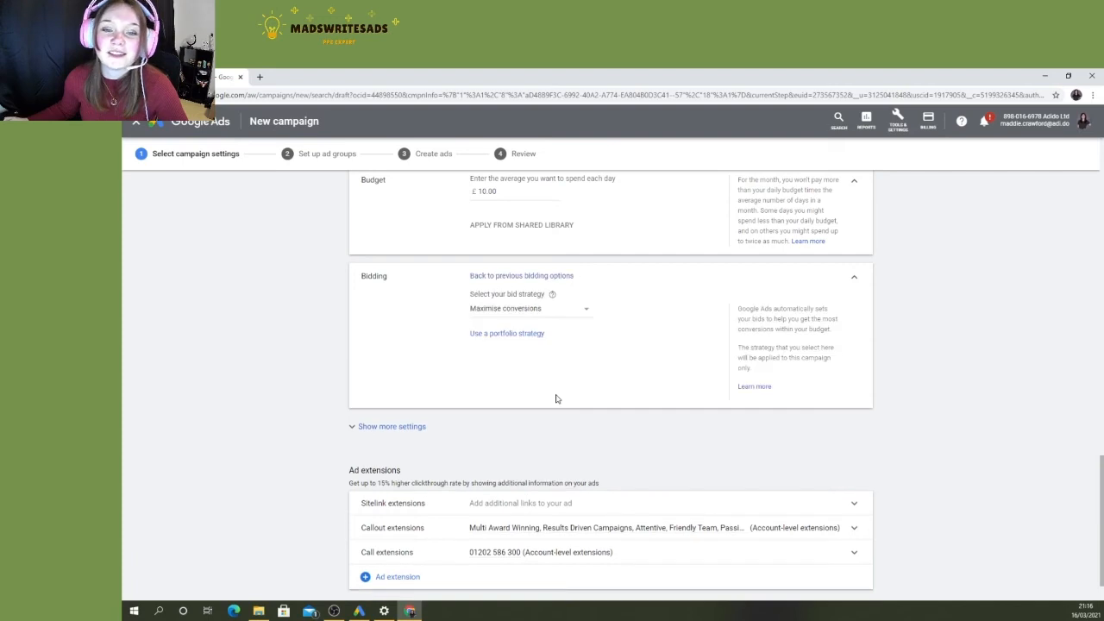
{"action": "left_click", "coordinate": [524, 311]}
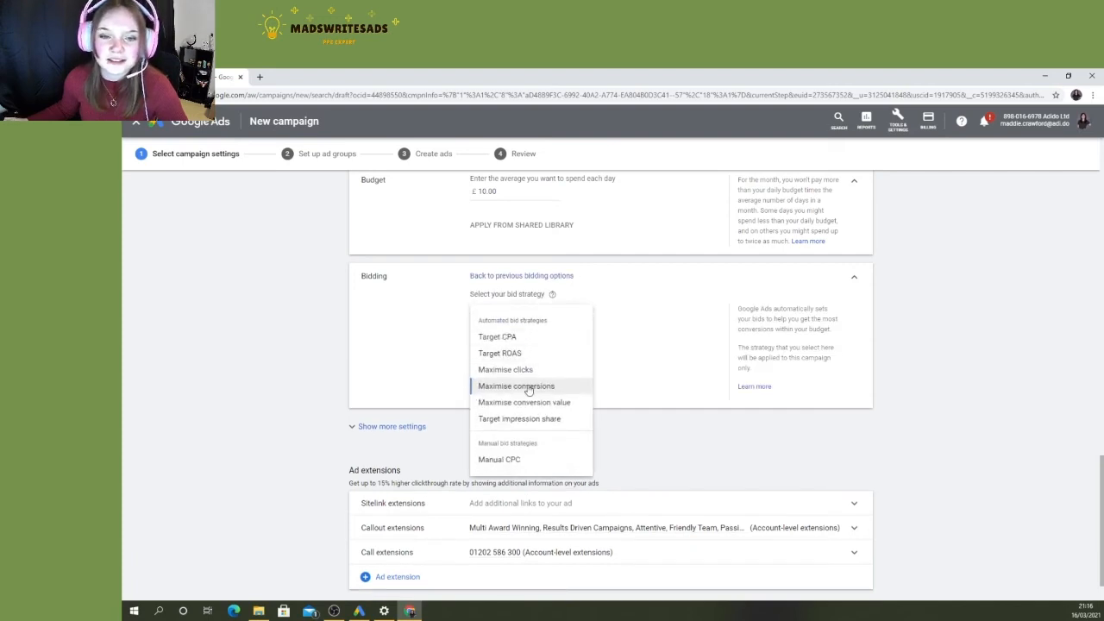
{"action": "mouse_move", "coordinate": [529, 388]}
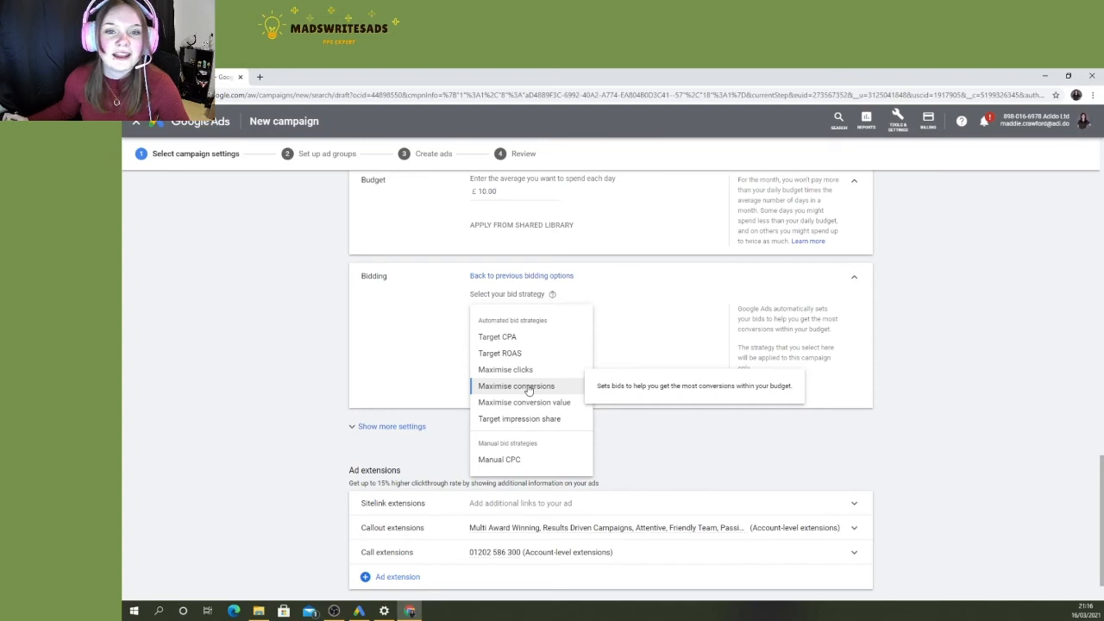
{"action": "mouse_move", "coordinate": [509, 461]}
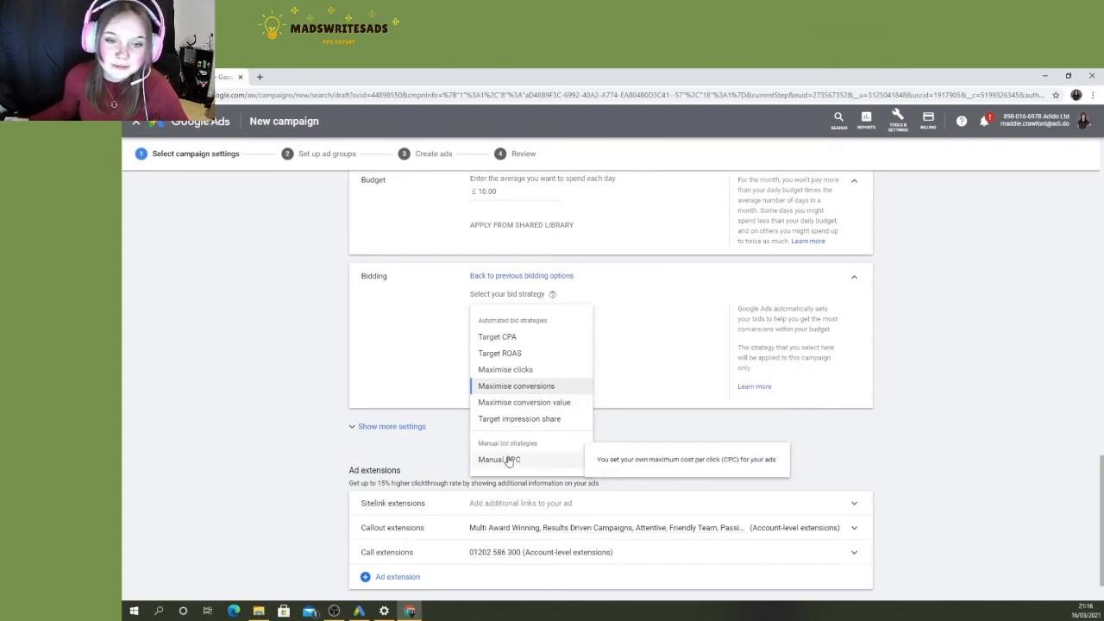
{"action": "left_click", "coordinate": [509, 462]}
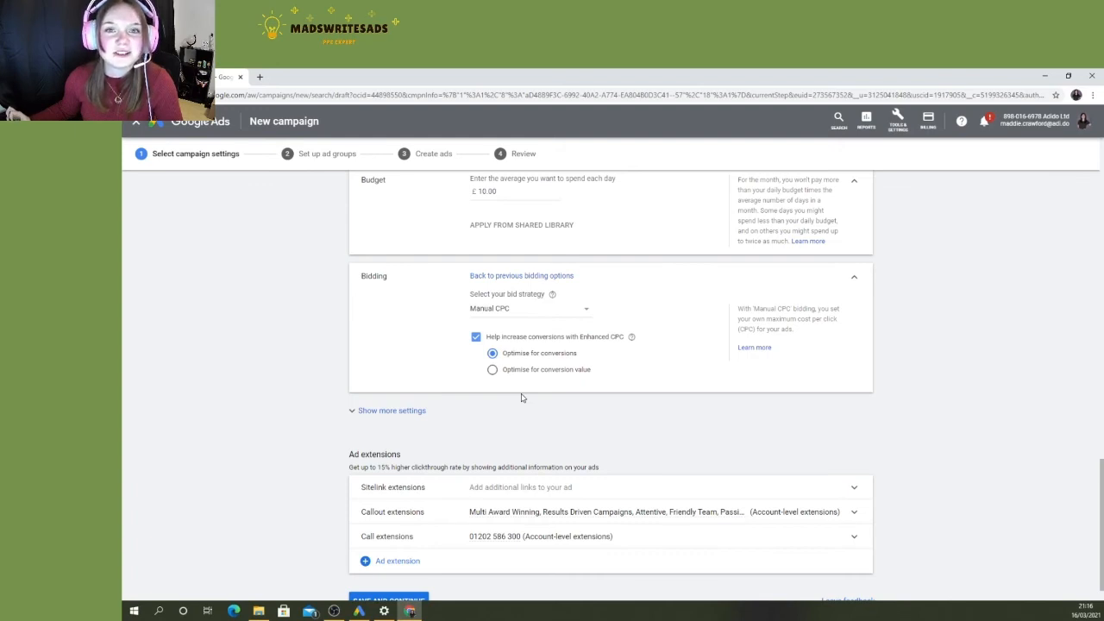
- Expand the campaign's additional settings and examine the conversions and ad rotation options
{"action": "left_click", "coordinate": [411, 415]}
{"action": "scroll", "coordinate": [332, 408], "scroll_direction": "down", "scroll_amount": 1}
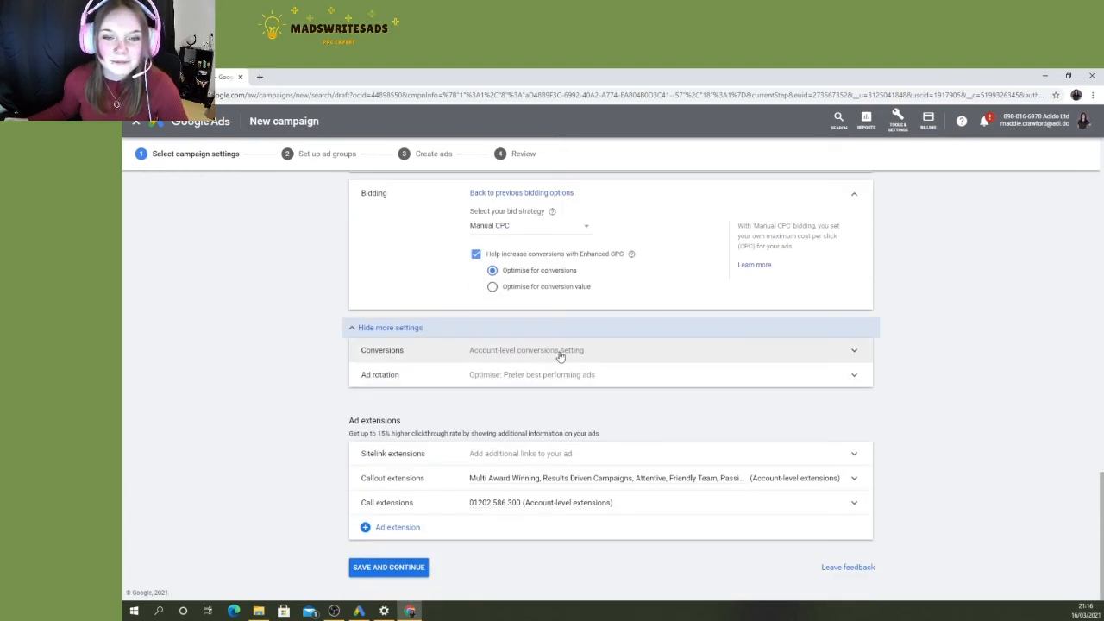
{"action": "left_click", "coordinate": [724, 352]}
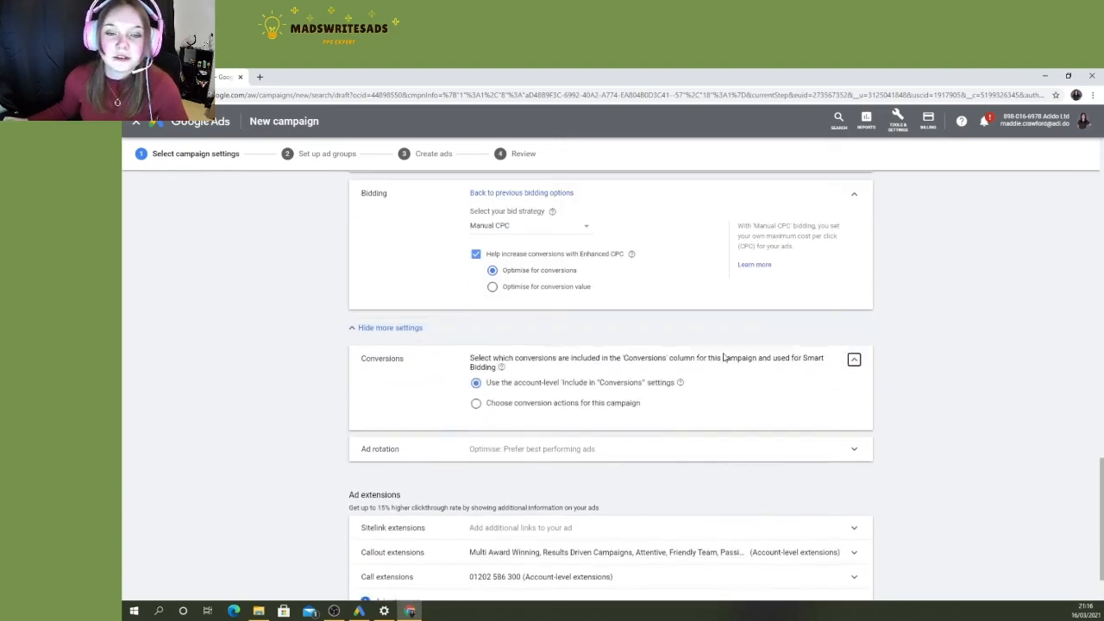
{"action": "scroll", "coordinate": [525, 407], "scroll_direction": "down", "scroll_amount": 1}
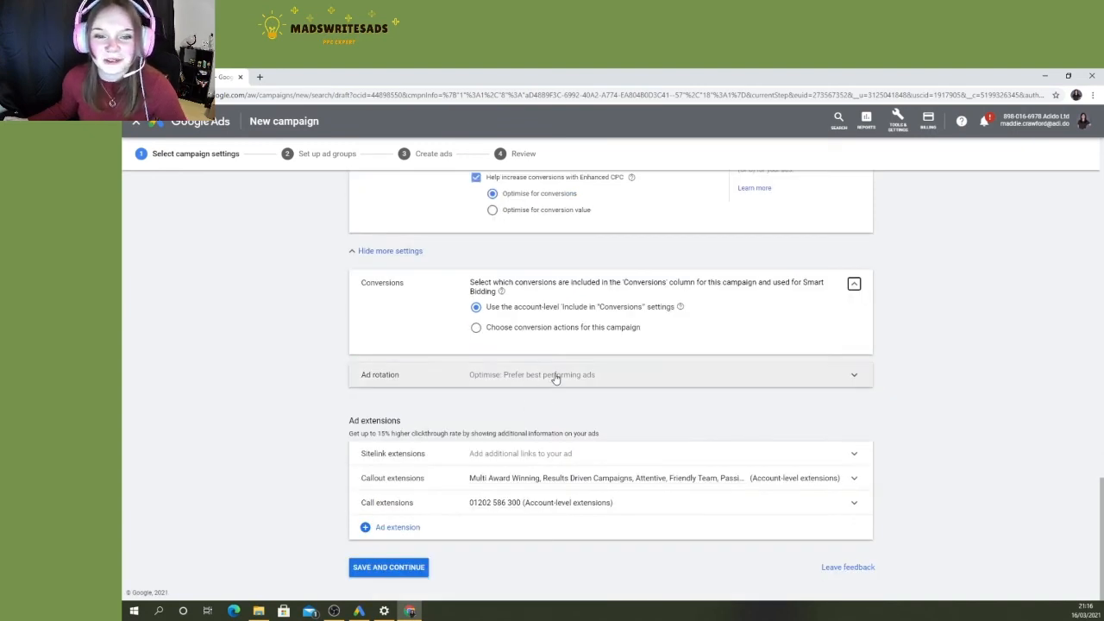
{"action": "left_click", "coordinate": [557, 376]}
{"action": "scroll", "coordinate": [542, 371], "scroll_direction": "down", "scroll_amount": 2}
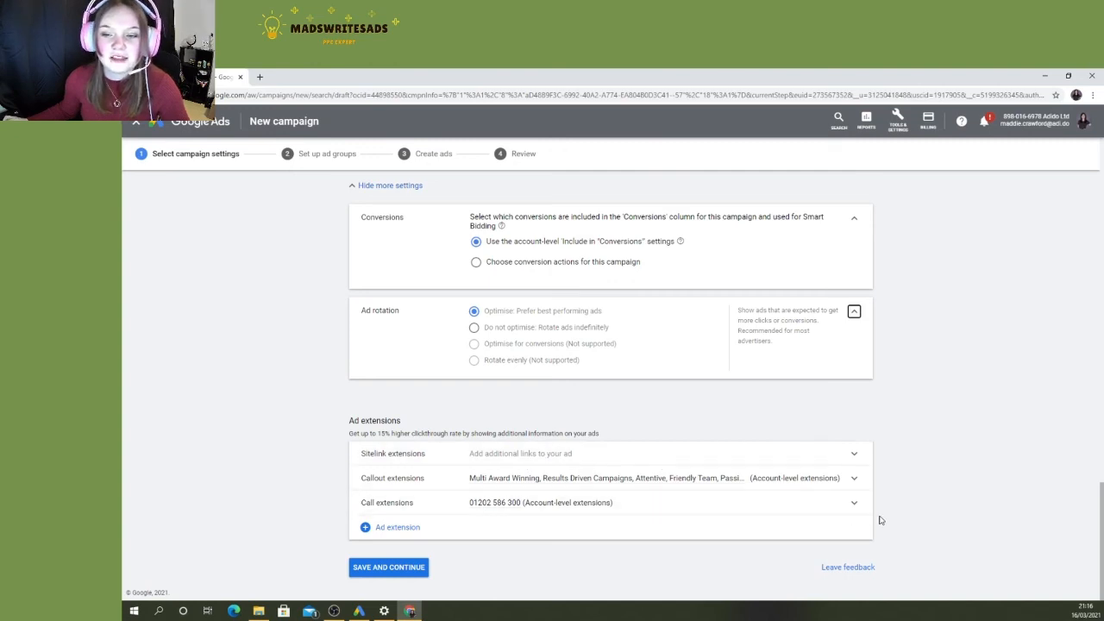
- Look at the available sitelink extensions without adding any, and save the campaign settings to continue to ad group setup
{"action": "left_click", "coordinate": [628, 459]}
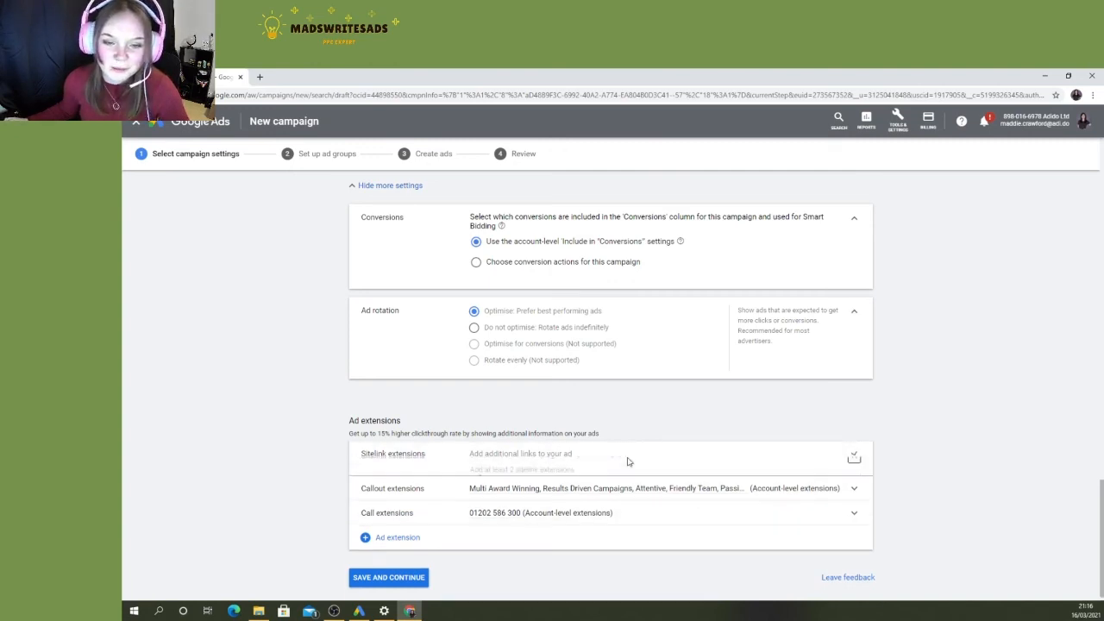
{"action": "left_click", "coordinate": [854, 459]}
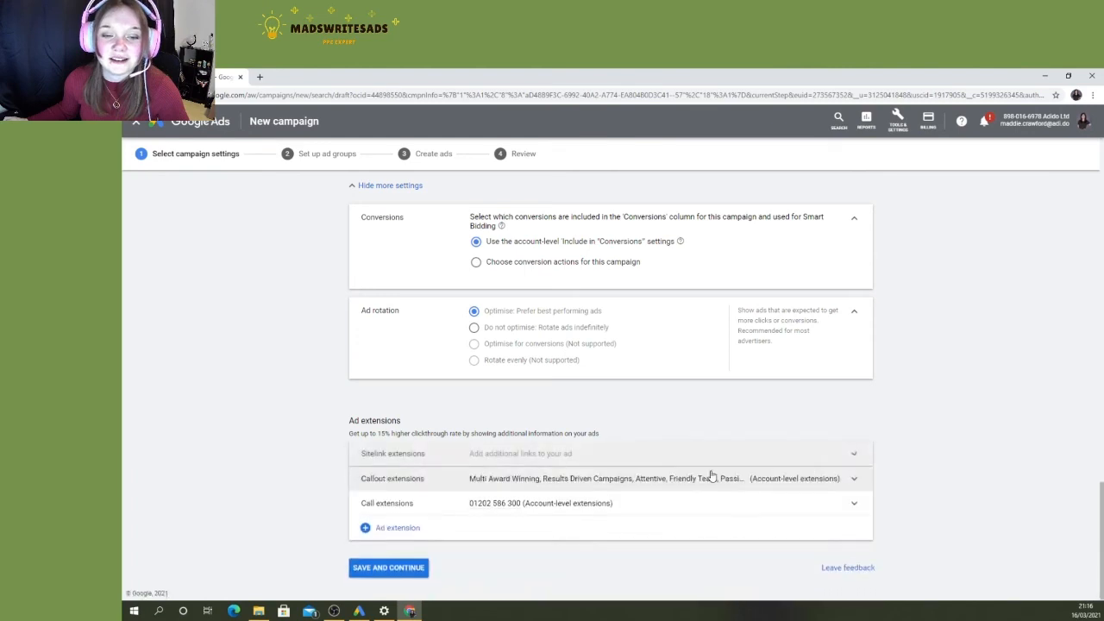
{"action": "left_click", "coordinate": [404, 567]}
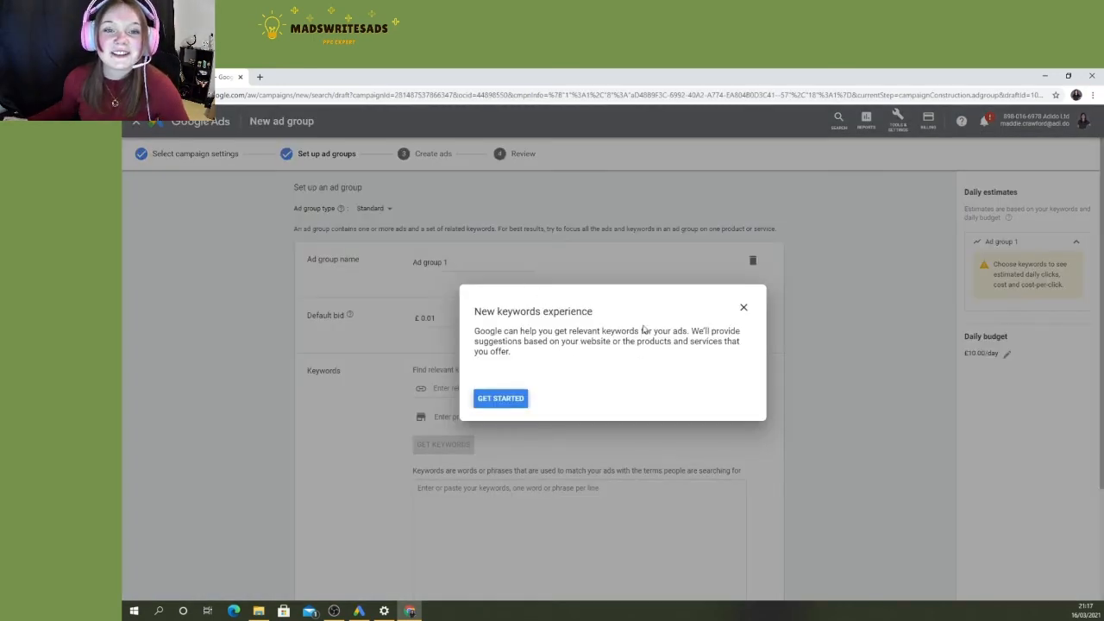
- Exit the new keywords experience guide and close the help page to return to the ad group setup
{"action": "left_click", "coordinate": [743, 311]}
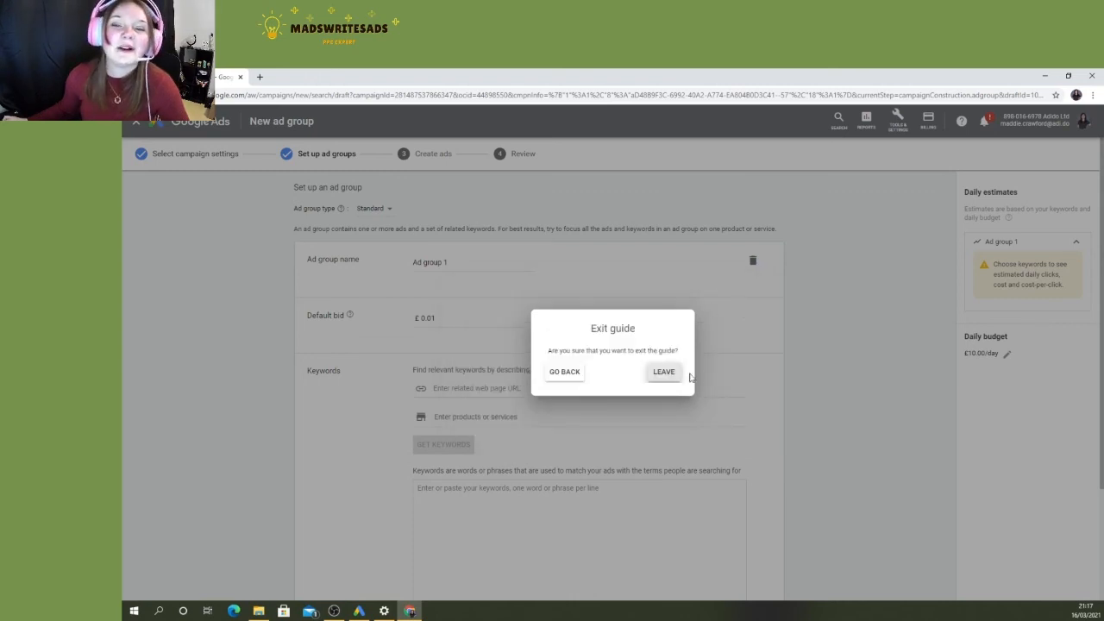
{"action": "left_click", "coordinate": [566, 373]}
{"action": "left_click", "coordinate": [743, 308]}
{"action": "left_click", "coordinate": [664, 376]}
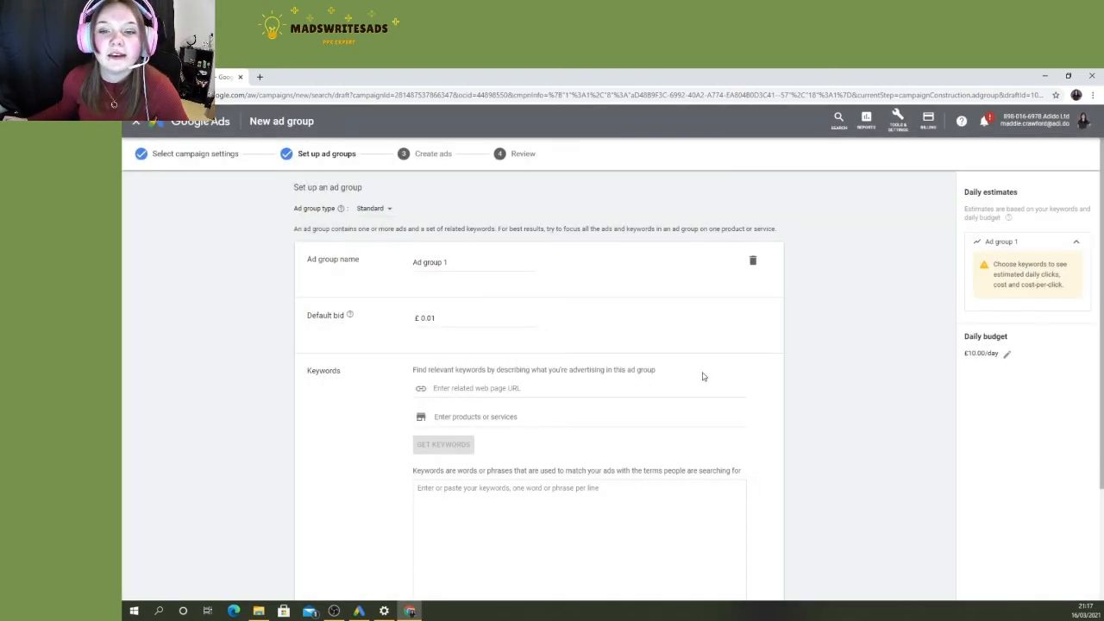
{"action": "key", "text": "F1"}
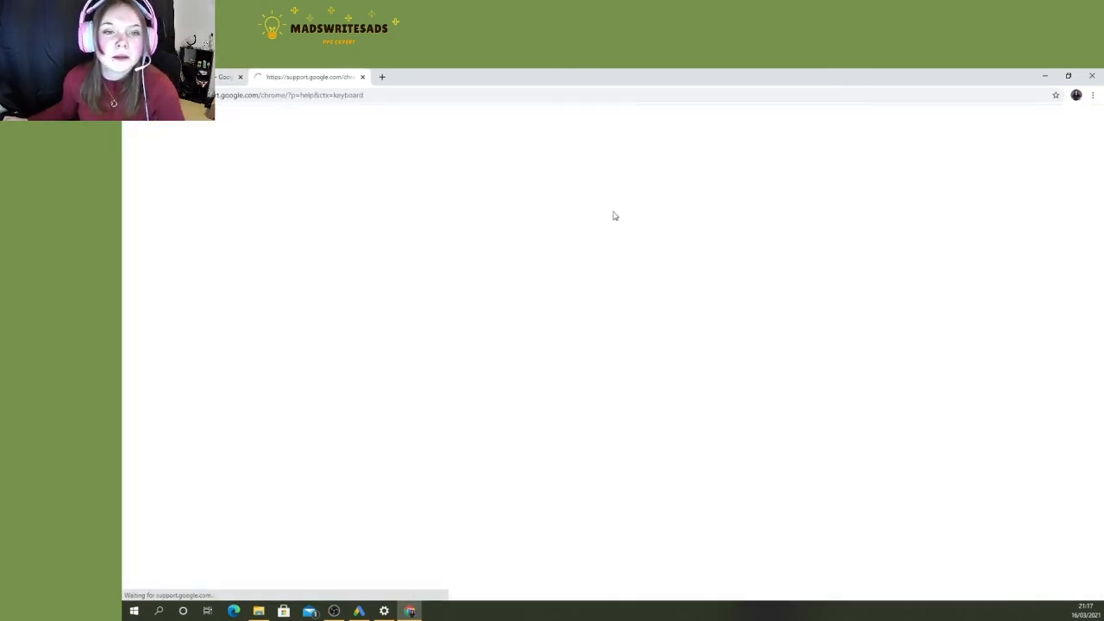
{"action": "middle_click", "coordinate": [308, 75]}
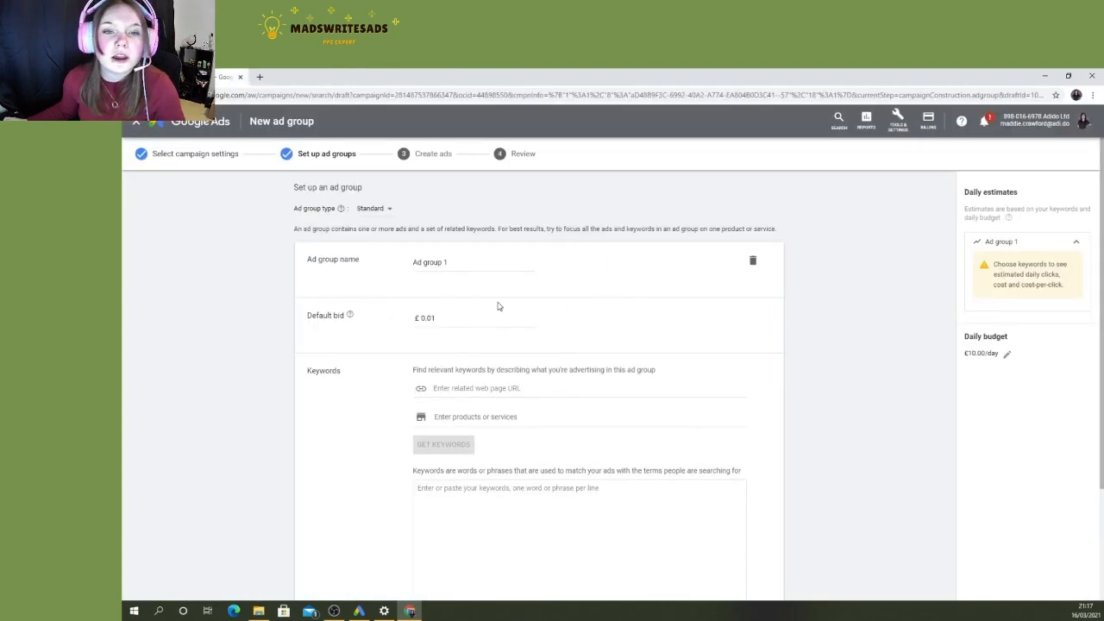
- Examine the ad group type, name, default bid and keyword fields in the ad group setup without changing them
{"action": "left_click_drag", "start_coordinate": [473, 262], "coordinate": [357, 257]}
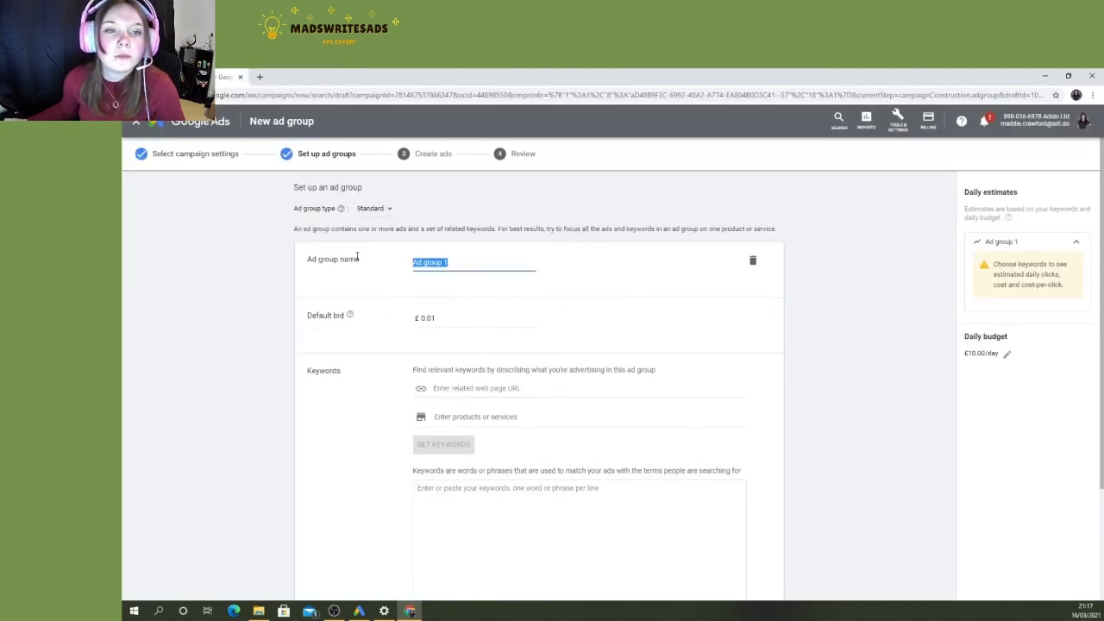
{"action": "left_click", "coordinate": [377, 210]}
{"action": "left_click", "coordinate": [498, 209]}
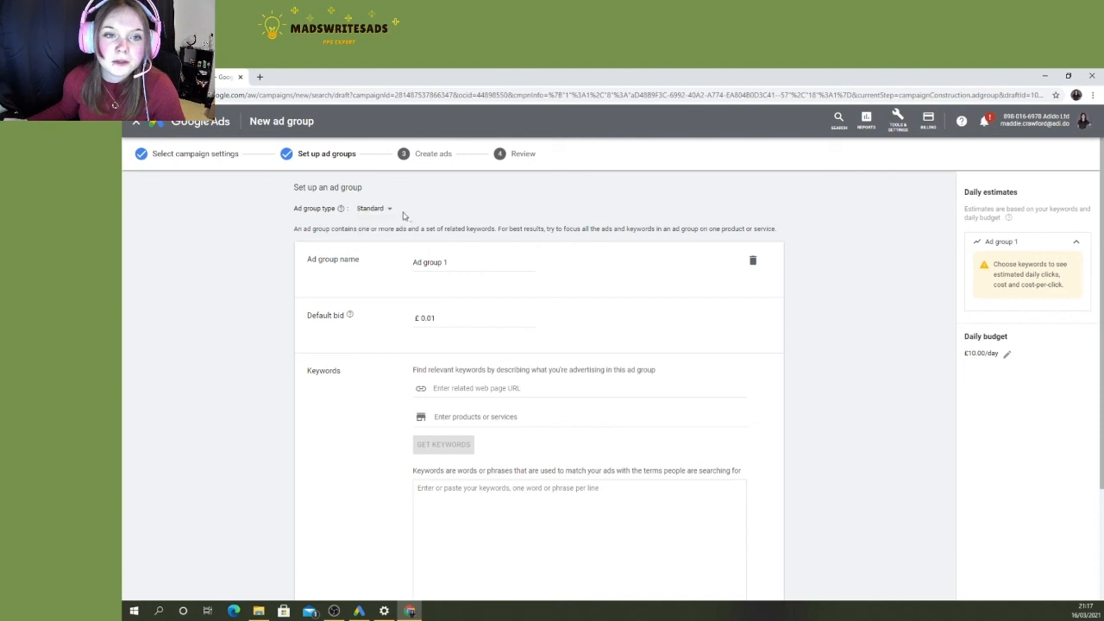
{"action": "scroll", "coordinate": [464, 263], "scroll_direction": "down", "scroll_amount": 1}
{"action": "left_click_drag", "start_coordinate": [468, 216], "coordinate": [409, 230]}
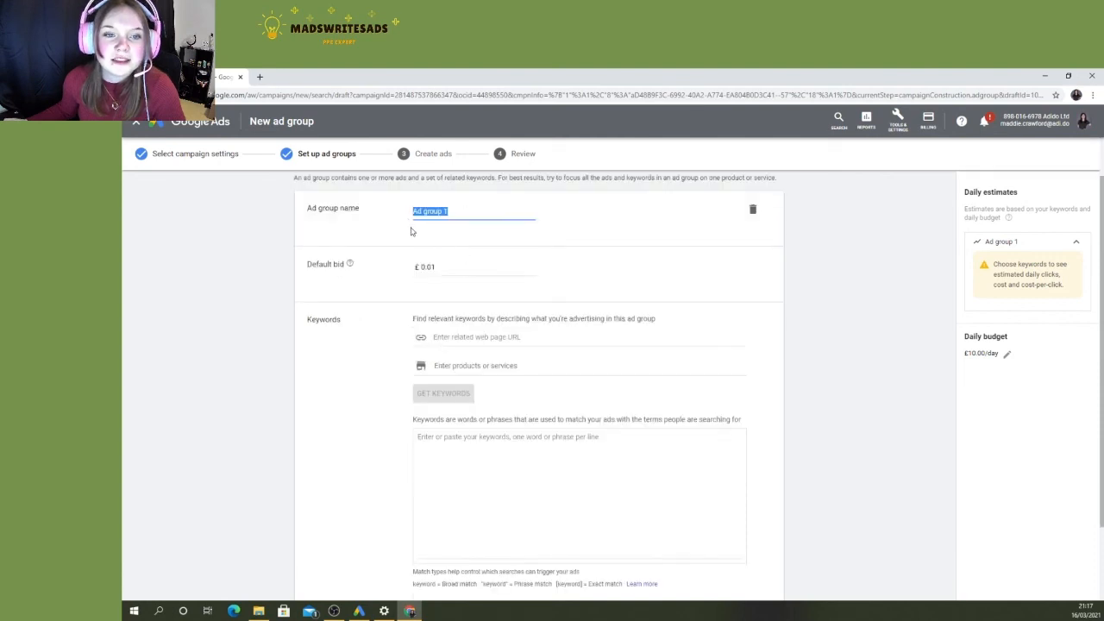
{"action": "key", "text": "Tab"}
{"action": "scroll", "coordinate": [500, 285], "scroll_direction": "down", "scroll_amount": 2}
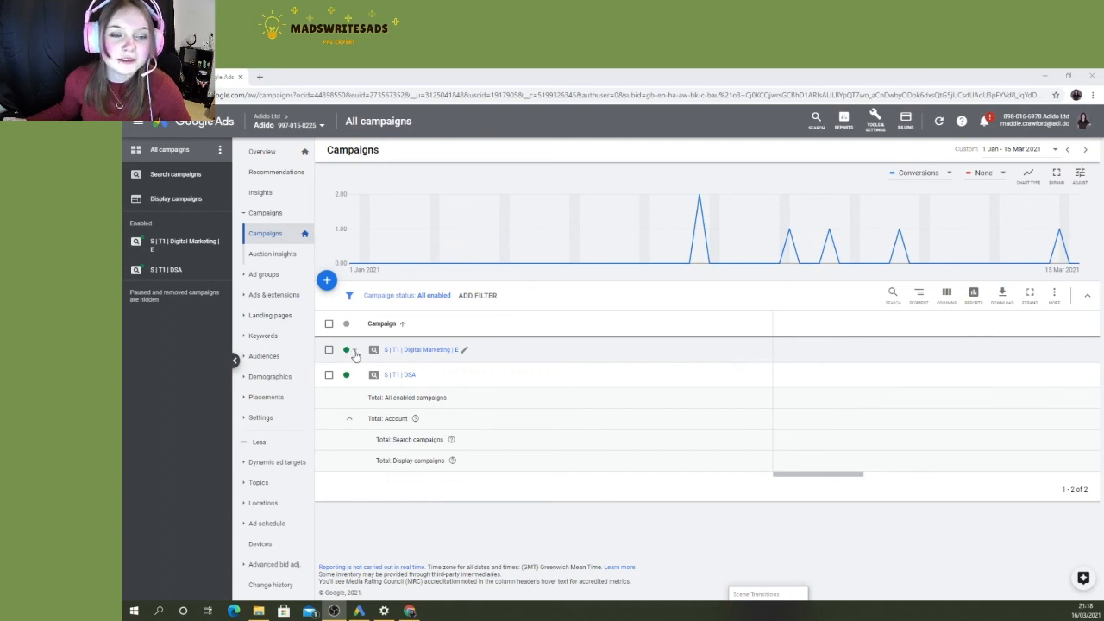
- View the status options for the "S | T1 | Digital Marketing | E" campaign and close them without changing its status
{"action": "left_click", "coordinate": [354, 352]}
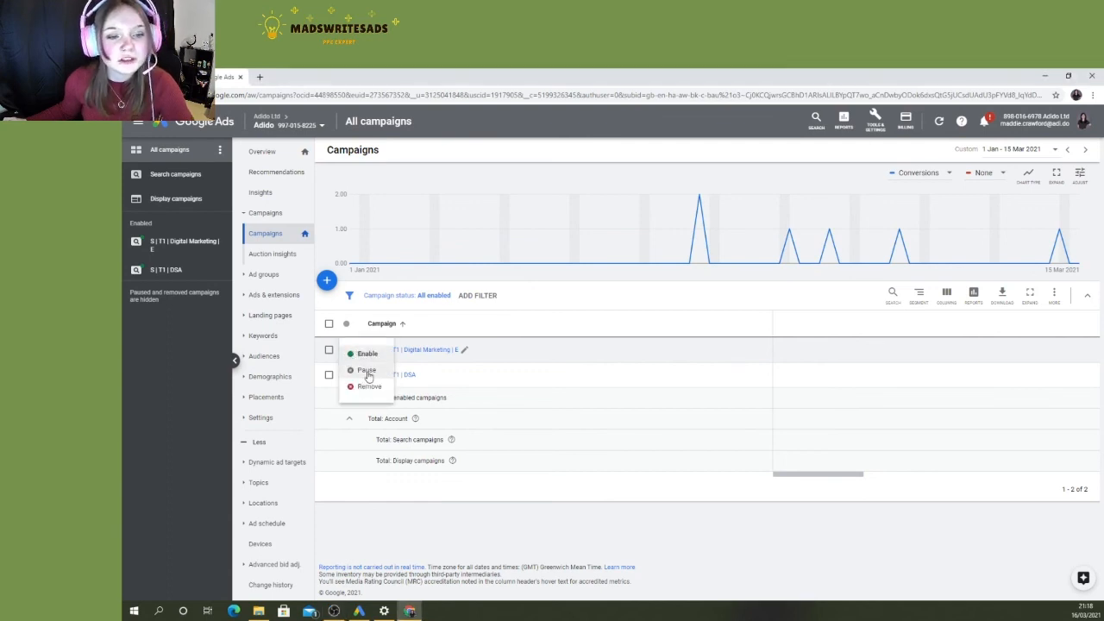
{"action": "left_click", "coordinate": [514, 406]}
{"action": "left_click", "coordinate": [355, 352]}
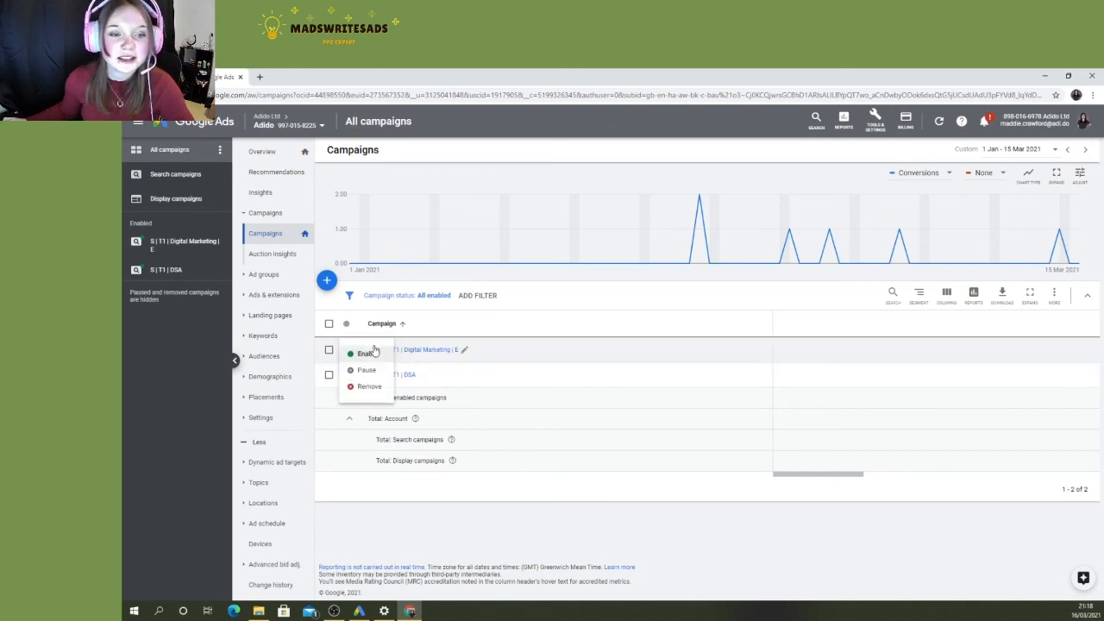
{"action": "left_click", "coordinate": [576, 400]}
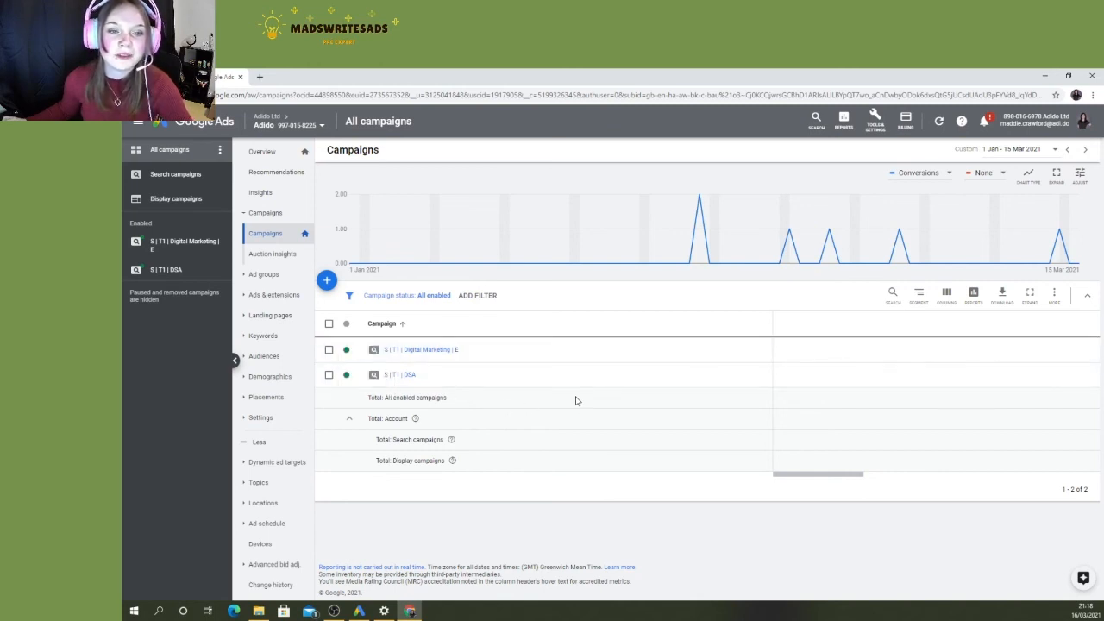